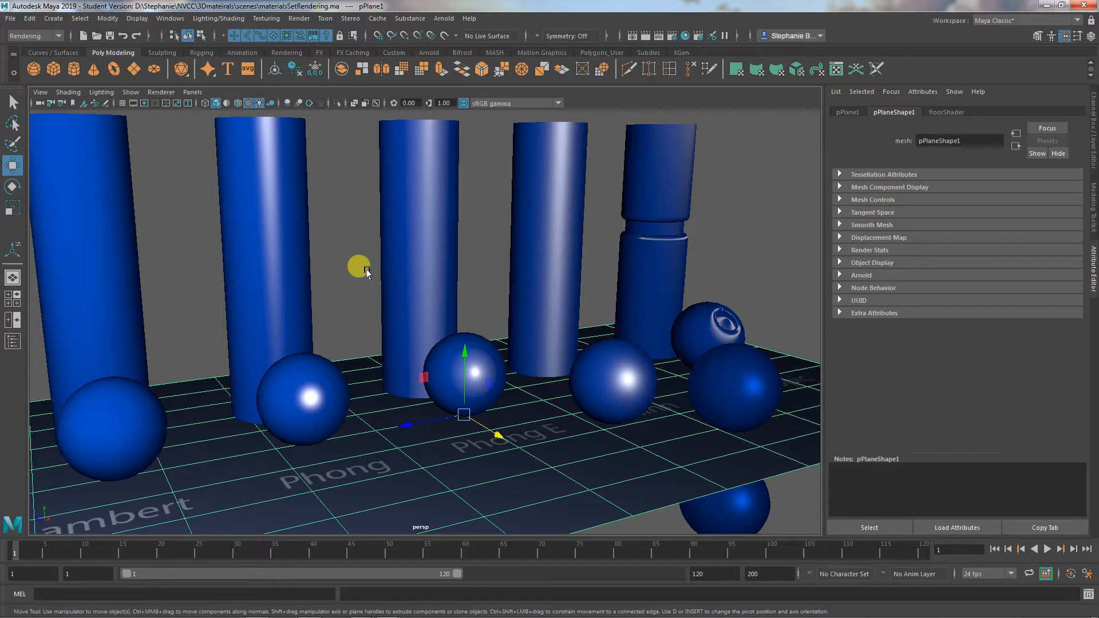
Show the lights in the perspective view and examine their placement around the spheres and cylinders.
alt+right_drag(624, 382, 344, 357)
alt+drag(343, 359, 387, 376)
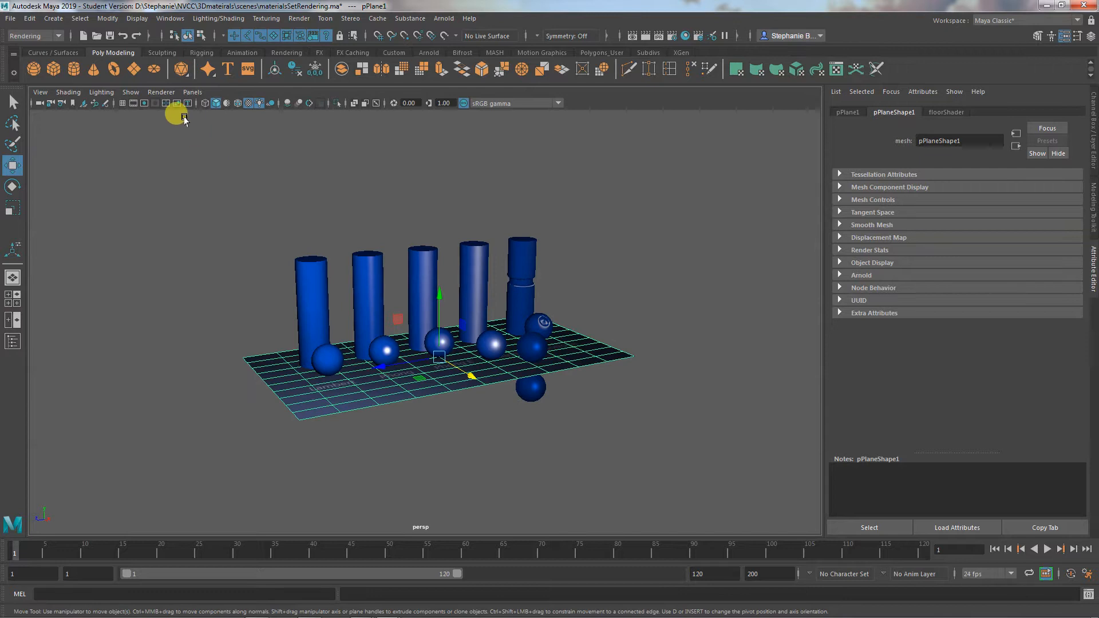
click(130, 93)
click(159, 245)
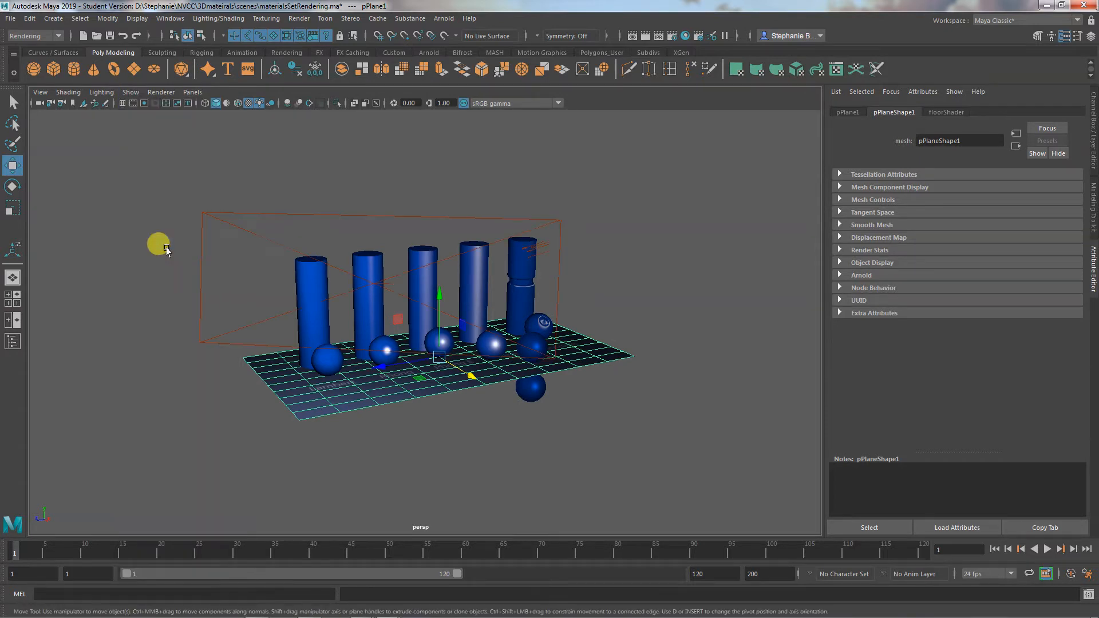
alt+drag(454, 449, 417, 449)
click(380, 449)
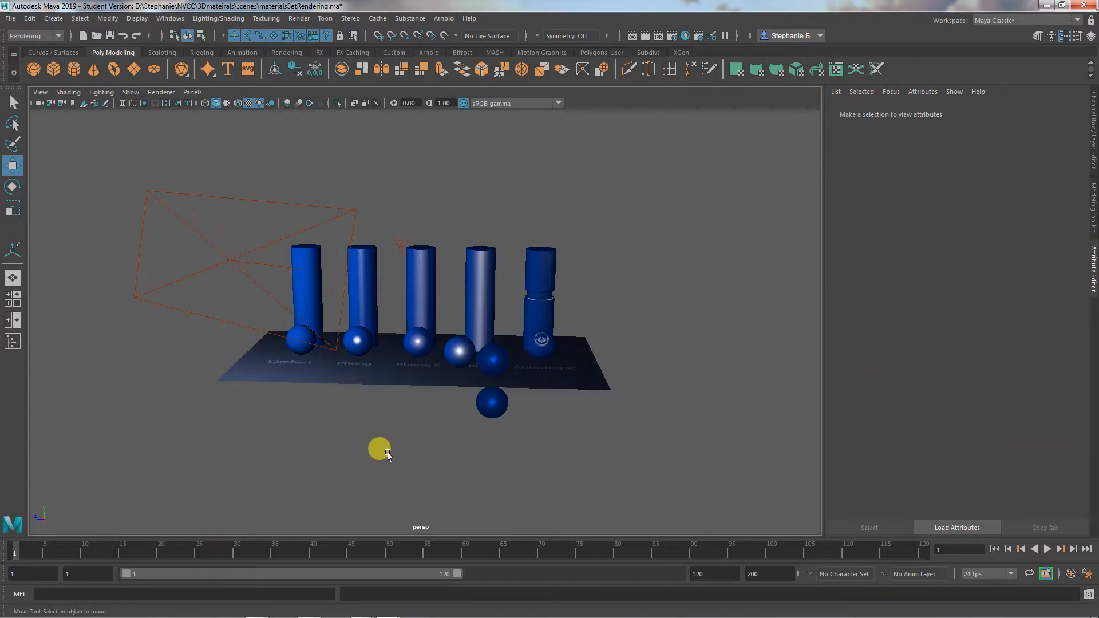
alt+right_drag(380, 448, 620, 470)
alt+drag(620, 469, 494, 480)
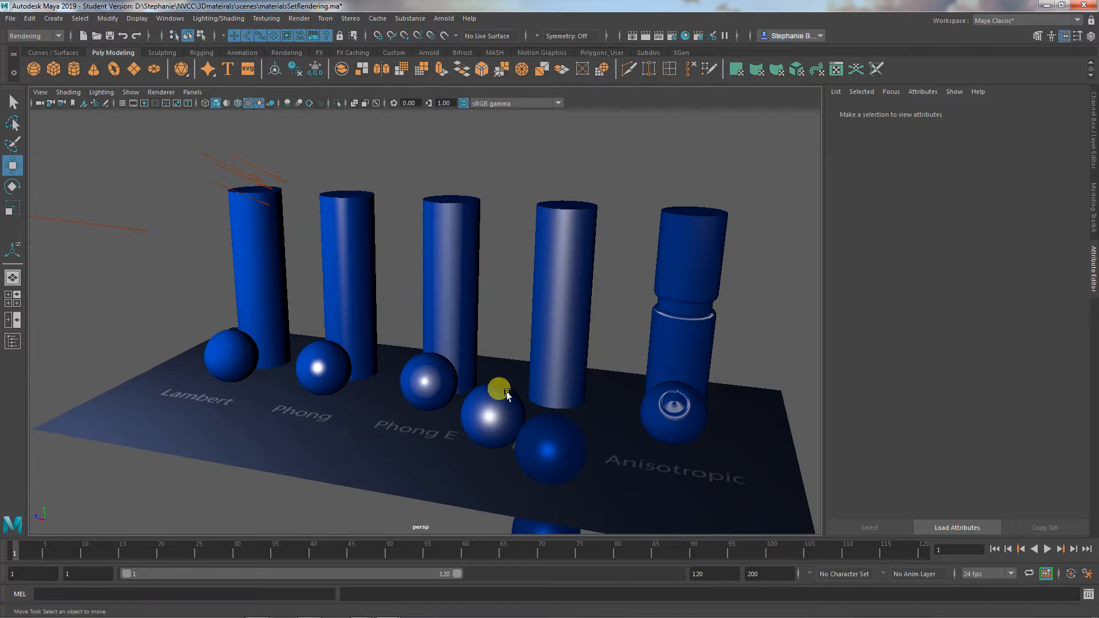
click(507, 421)
alt+drag(475, 472, 491, 465)
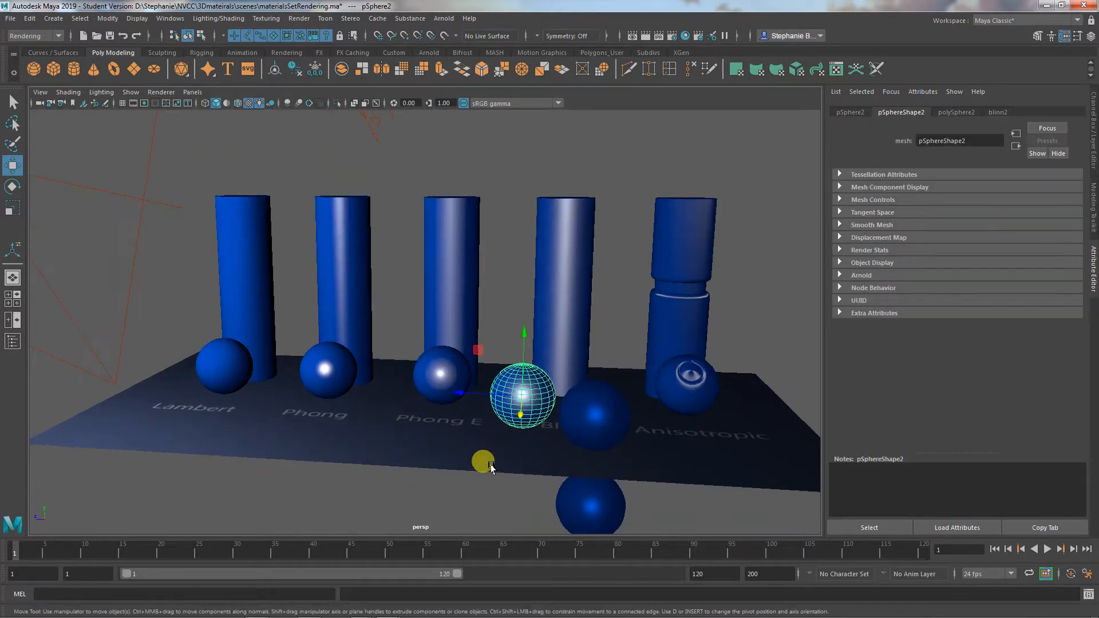
click(475, 478)
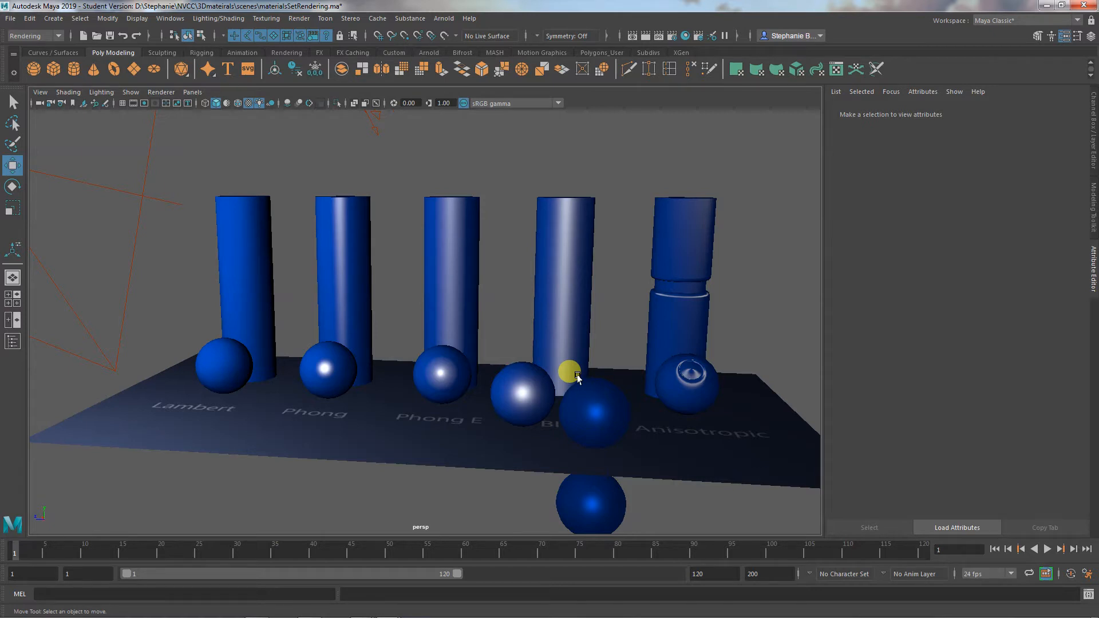
Hide the lights in the perspective view.
click(102, 92)
click(130, 92)
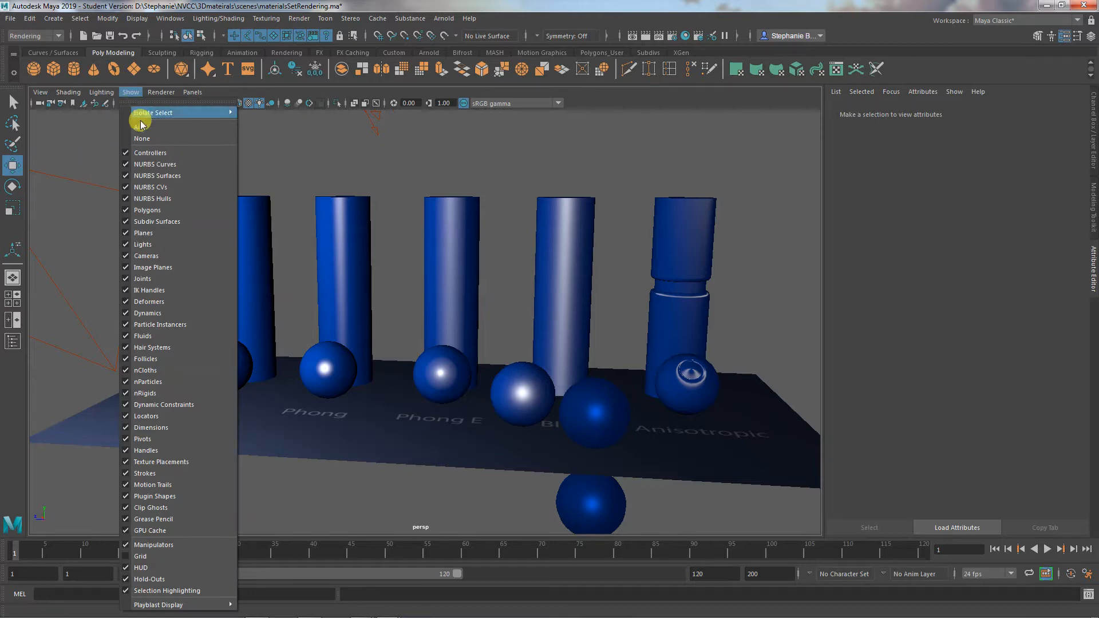
click(169, 246)
Examine how the highlights differ on the Lambert, Phong, Phong E, Blinn and Anisotropic cylinders and spheres.
alt+drag(277, 304, 328, 281)
click(328, 280)
click(222, 276)
click(437, 238)
alt+middle_drag(418, 336, 345, 337)
alt+right_drag(345, 357, 422, 372)
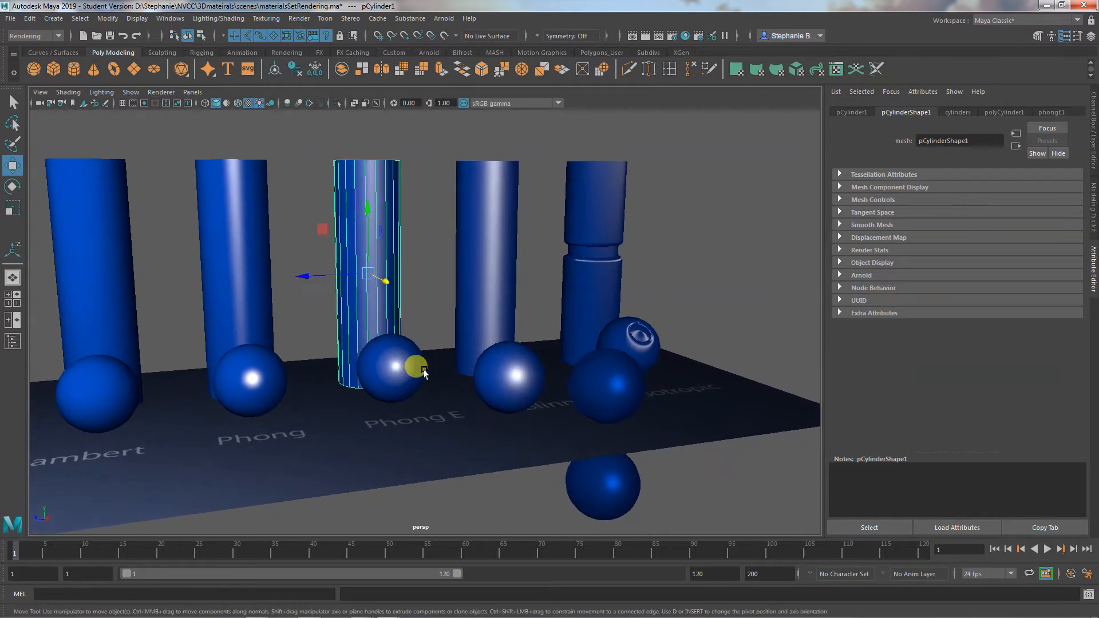
alt+middle_drag(422, 371, 444, 376)
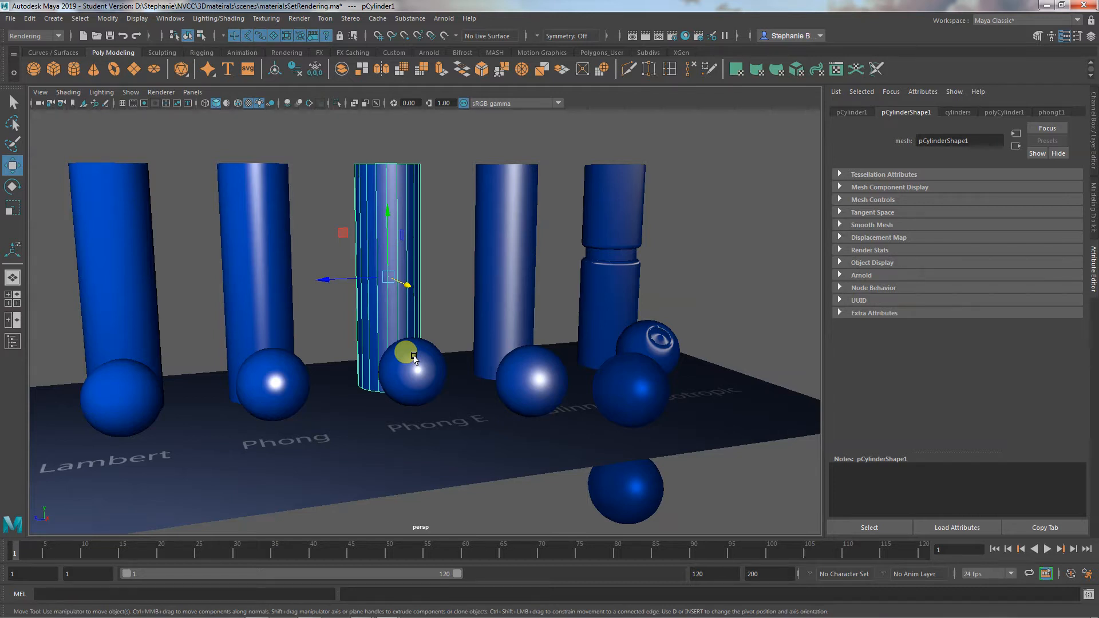
scroll(414, 356, up, 2)
alt+drag(404, 404, 416, 408)
alt+middle_drag(416, 409, 505, 392)
alt+right_drag(504, 391, 487, 396)
alt+middle_drag(487, 396, 475, 413)
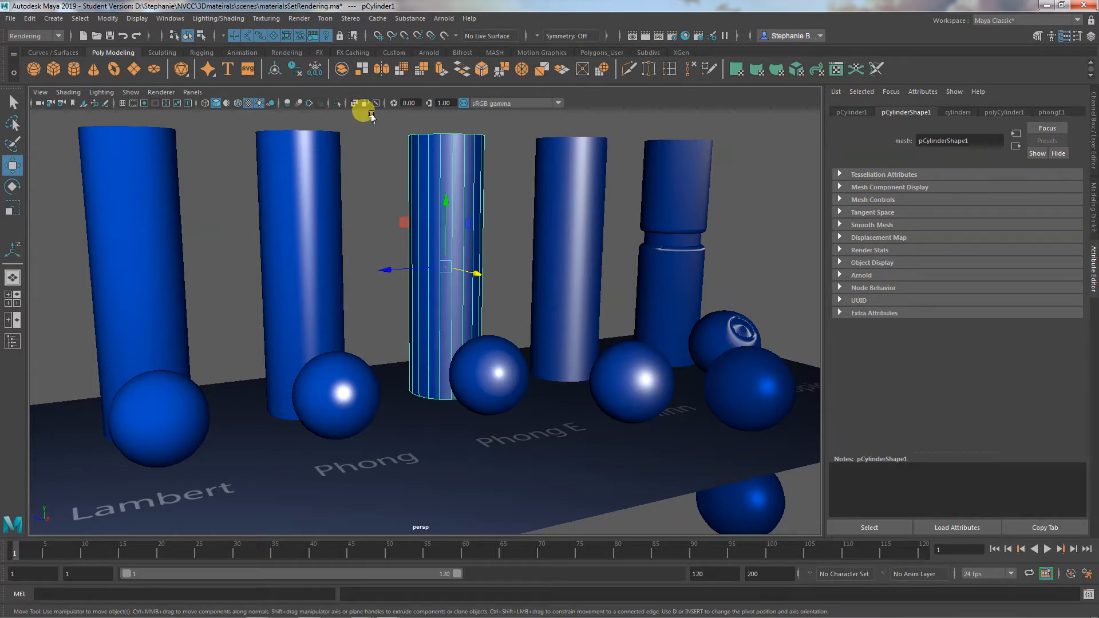
click(364, 134)
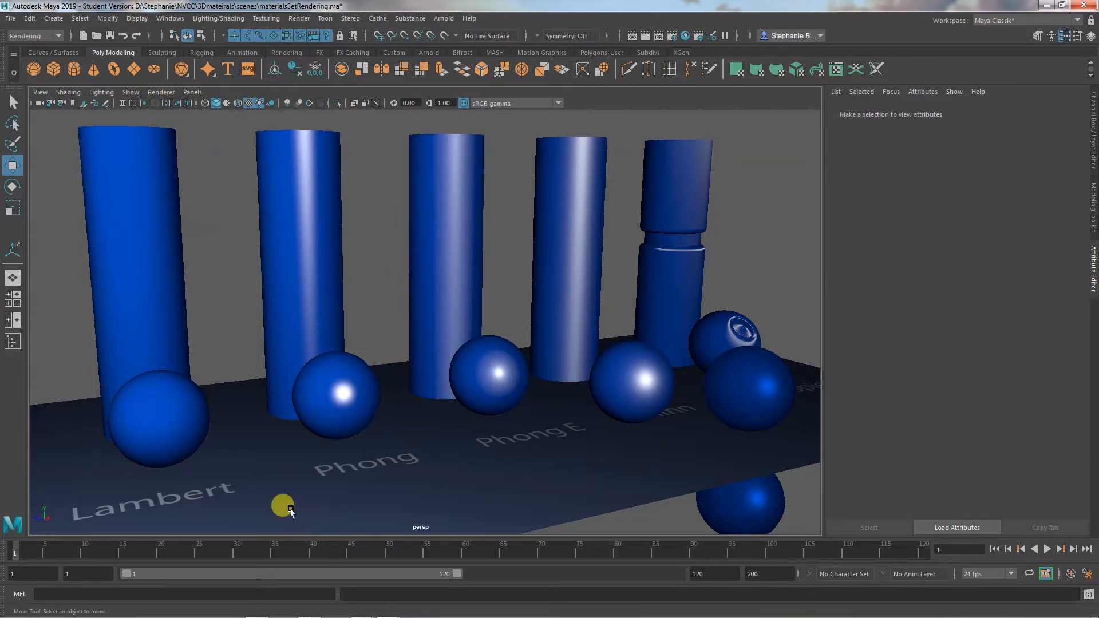
Open the Arnold viewport renderer options for the perspective view and close them again.
click(155, 93)
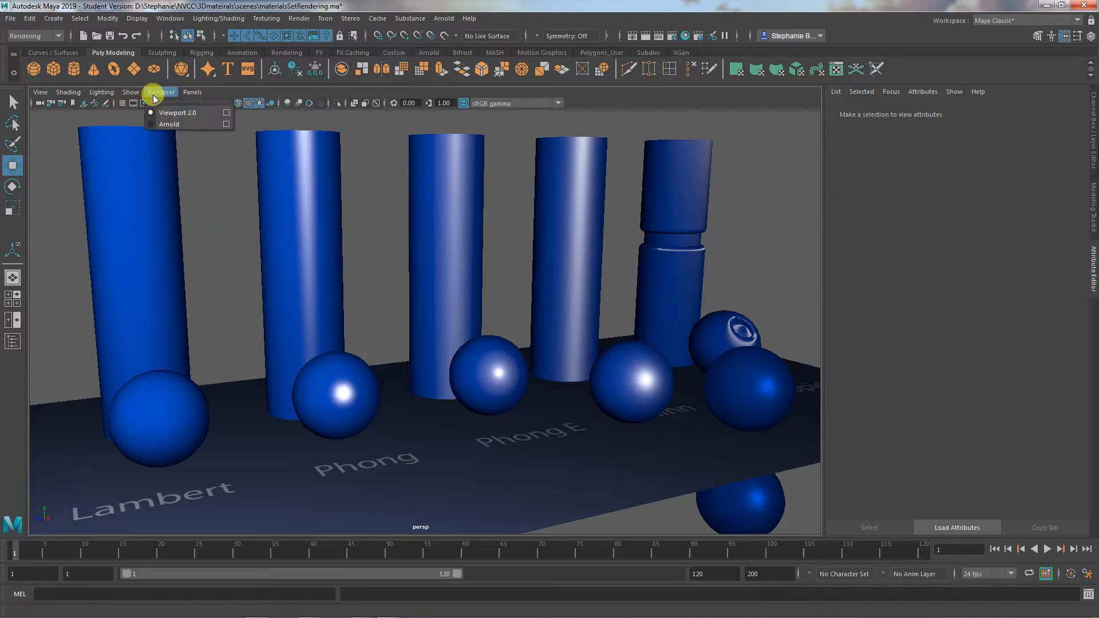
click(170, 125)
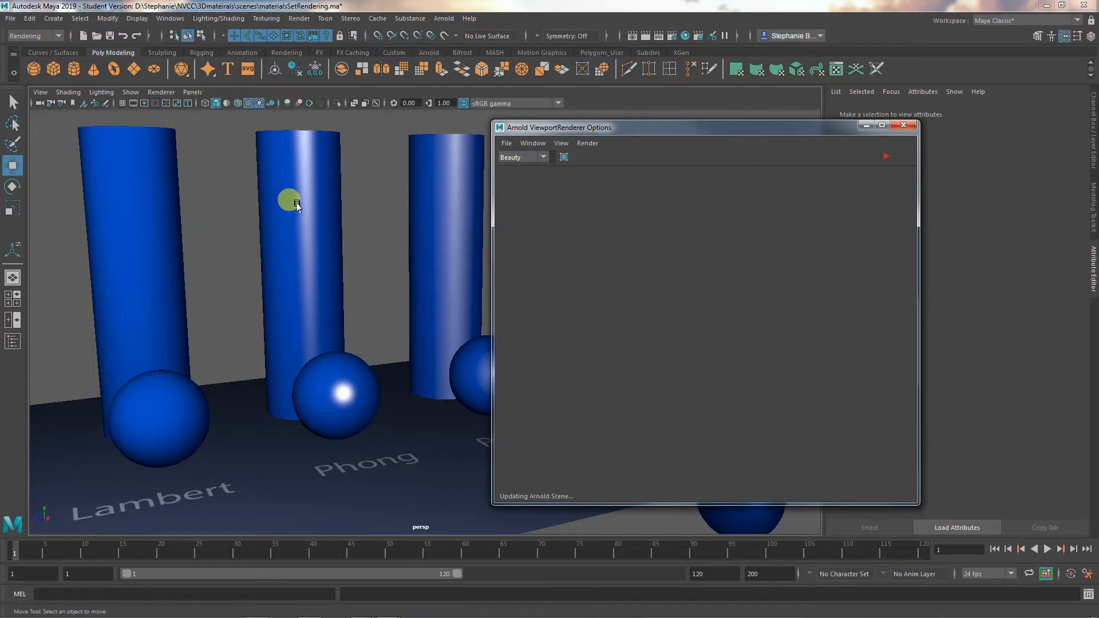
click(903, 125)
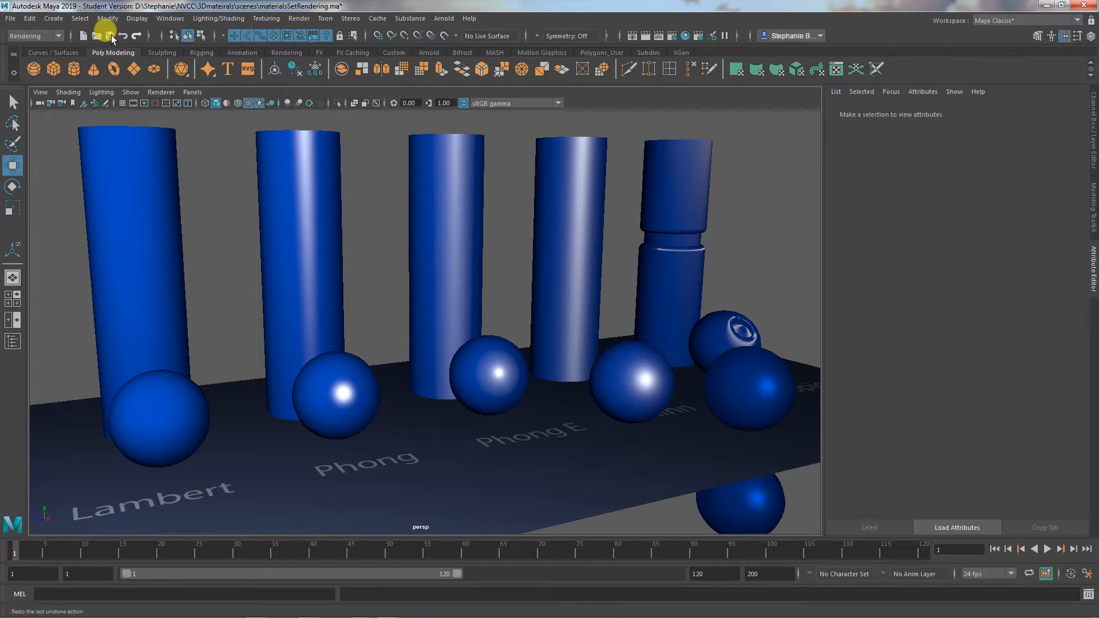
Choose the Rendering menu set and look through the existing materials available for assignment.
click(29, 36)
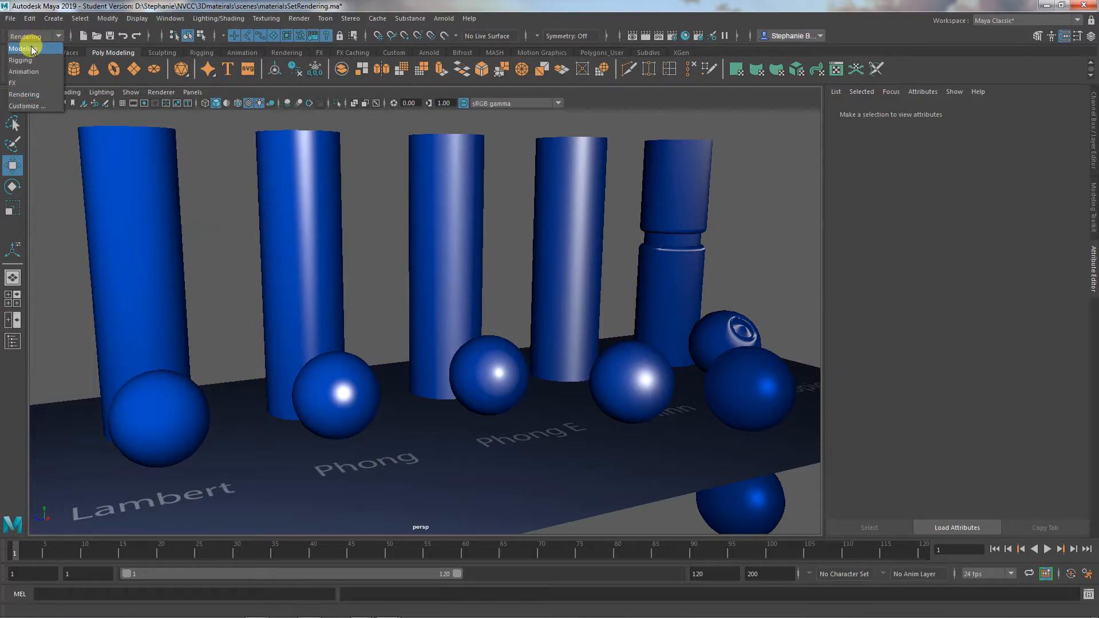
click(33, 94)
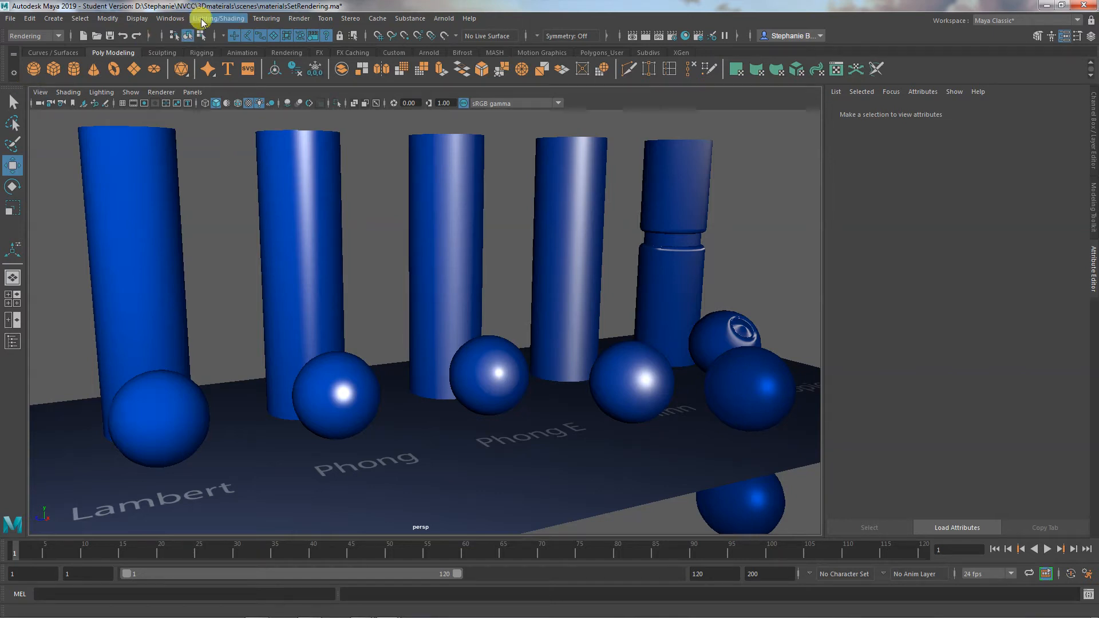
click(201, 19)
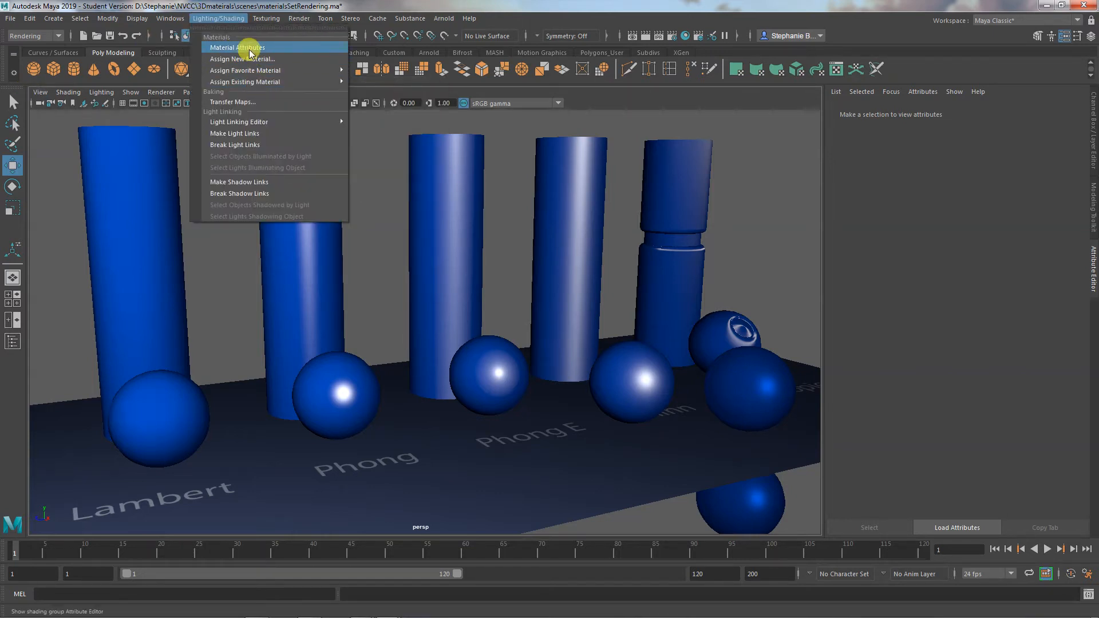
mouse_move(252, 82)
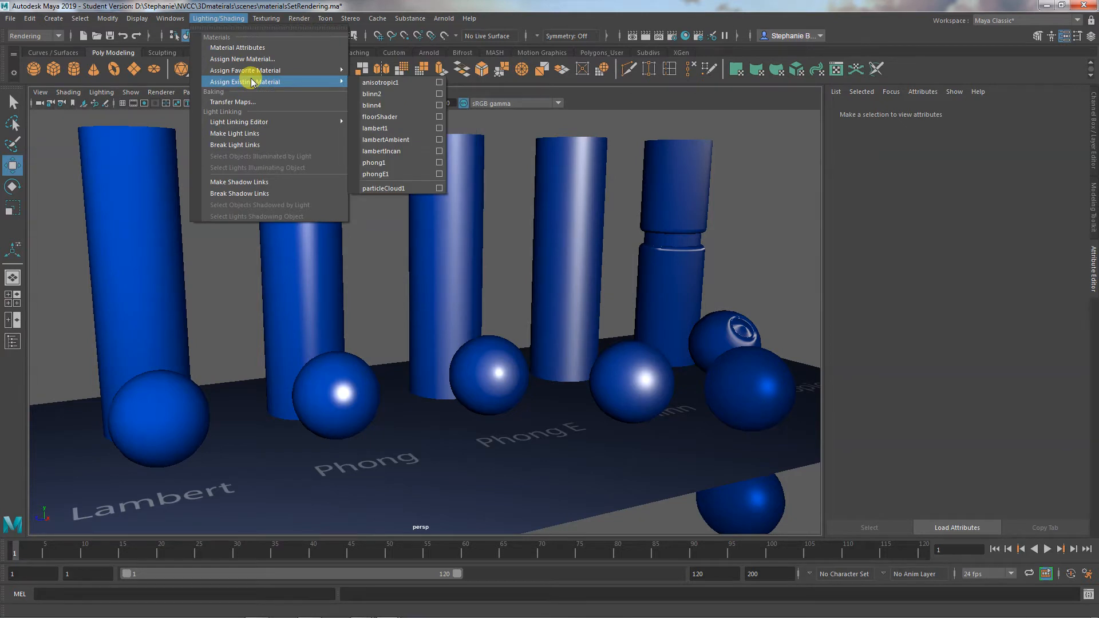
click(385, 237)
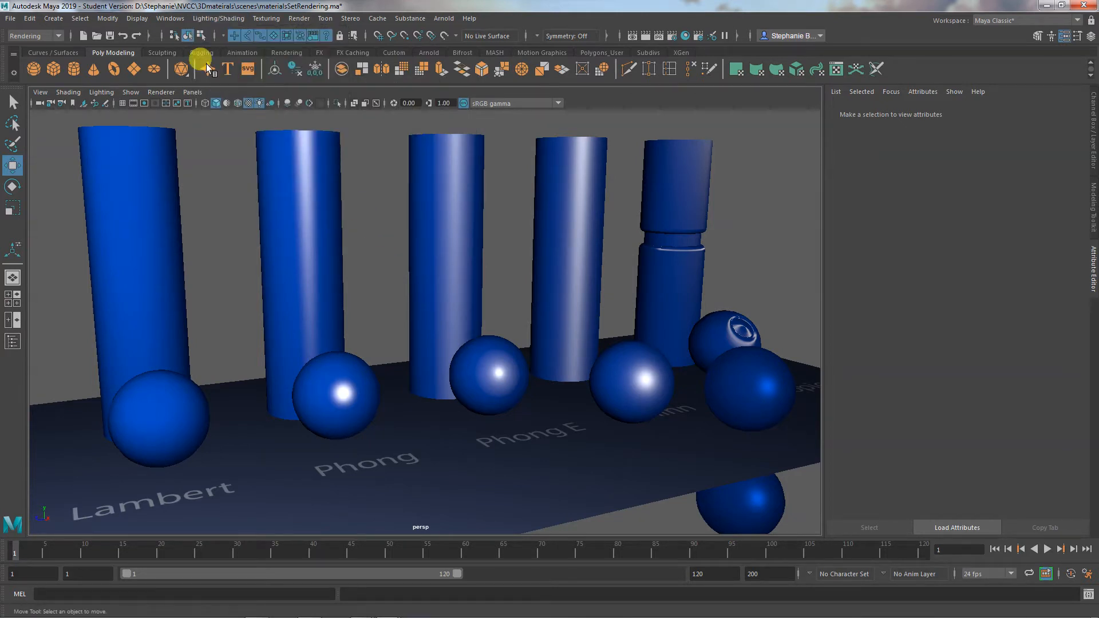
Open the Render Settings and set the output image format to Tiff (tif).
click(299, 18)
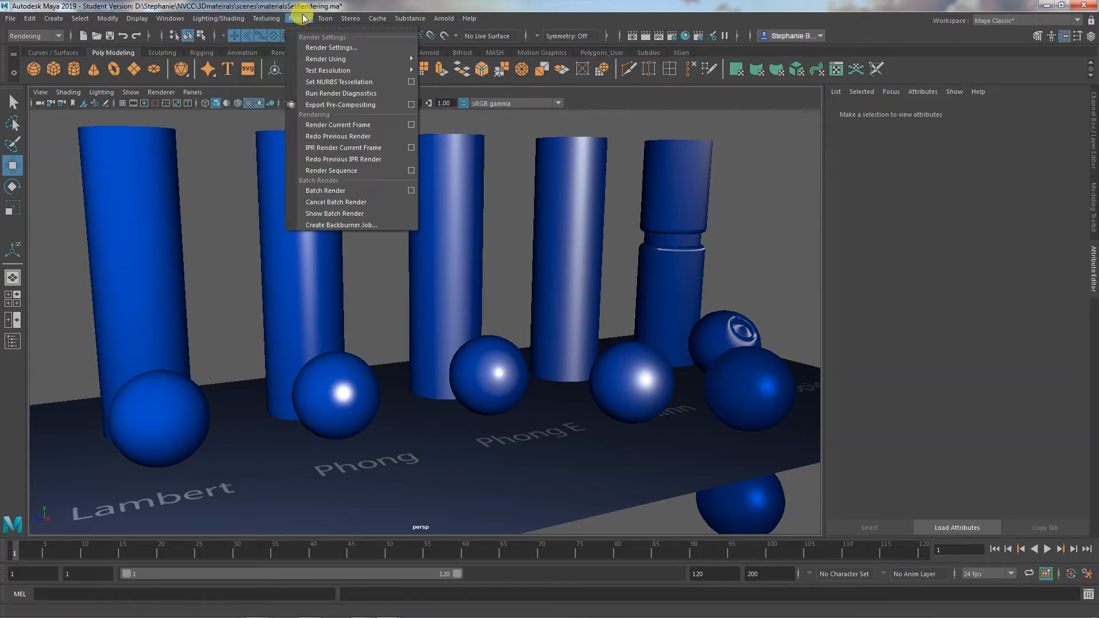
click(321, 48)
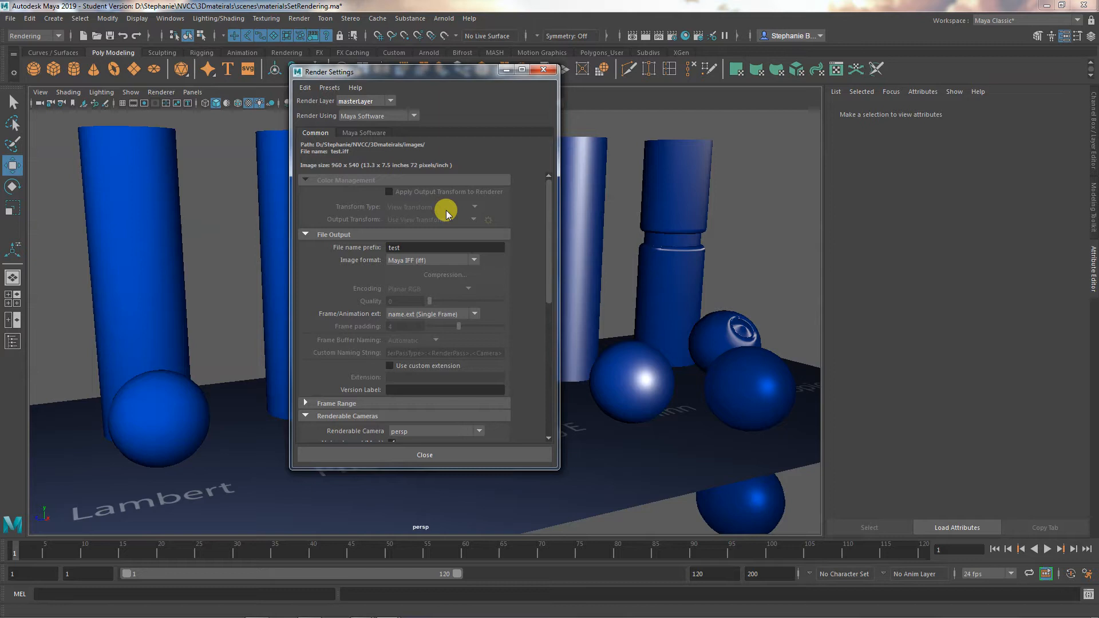
scroll(465, 216, down, 3)
scroll(464, 217, up, 3)
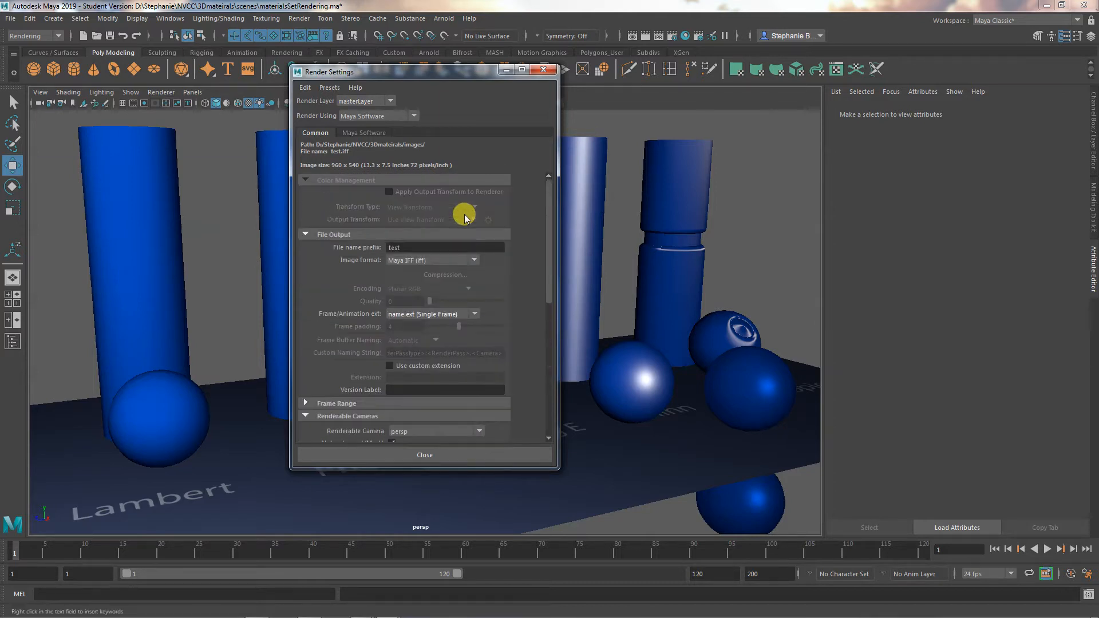
click(412, 260)
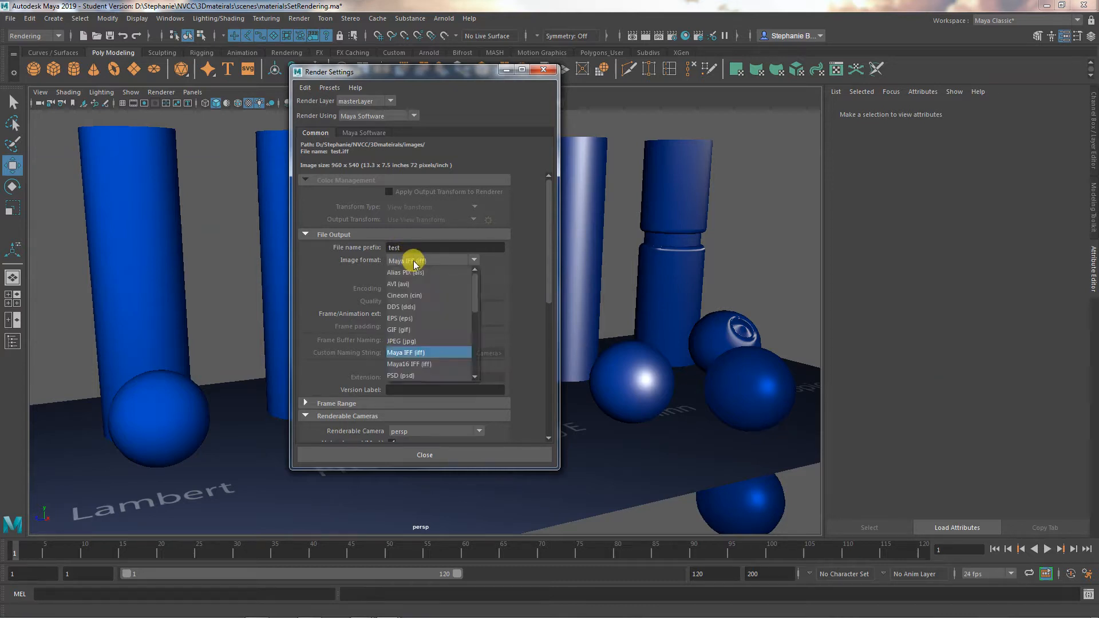
scroll(409, 325, down, 5)
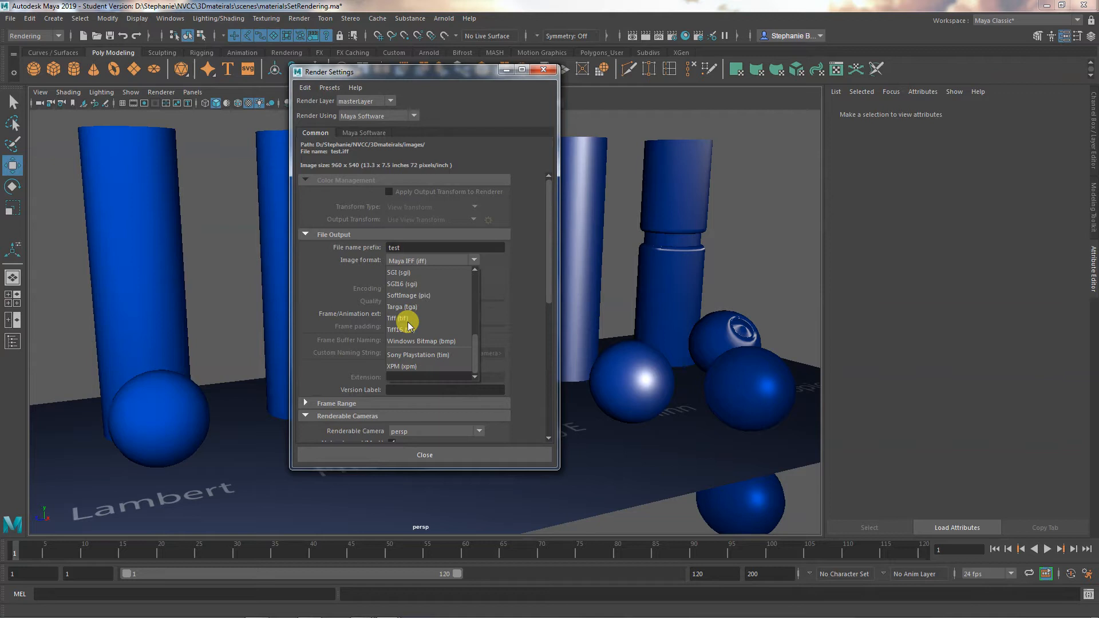
click(409, 319)
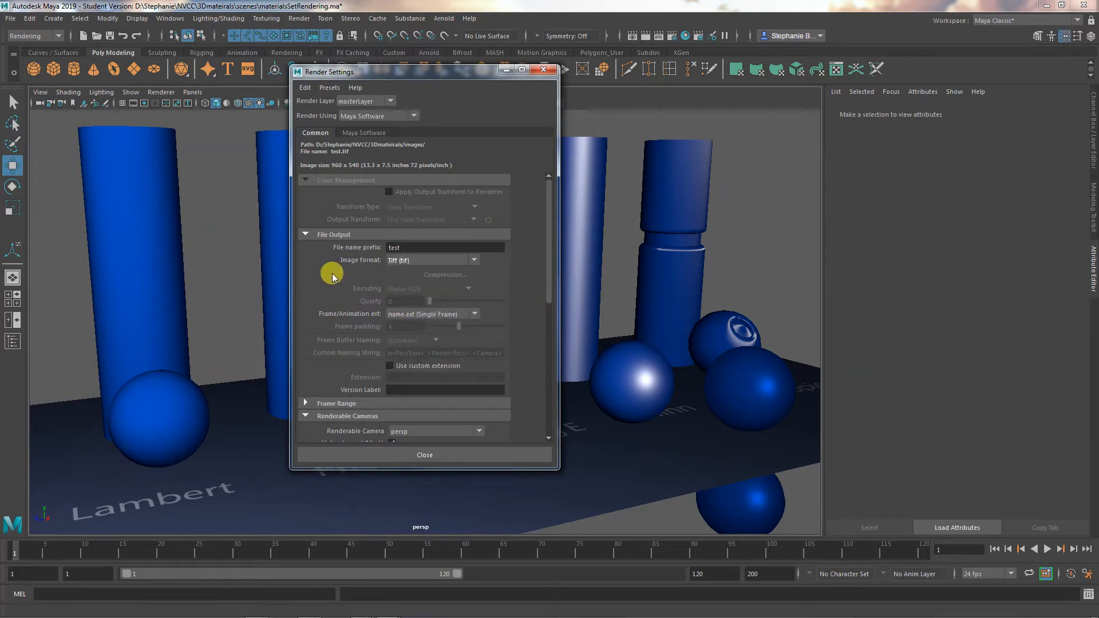
click(425, 259)
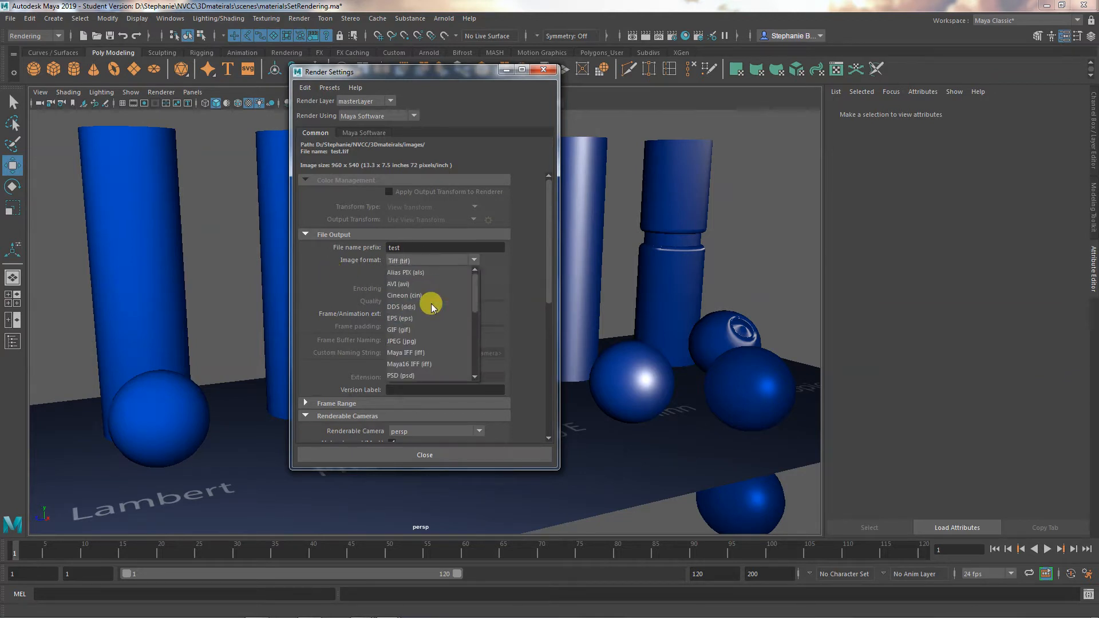
scroll(421, 338, down, 1)
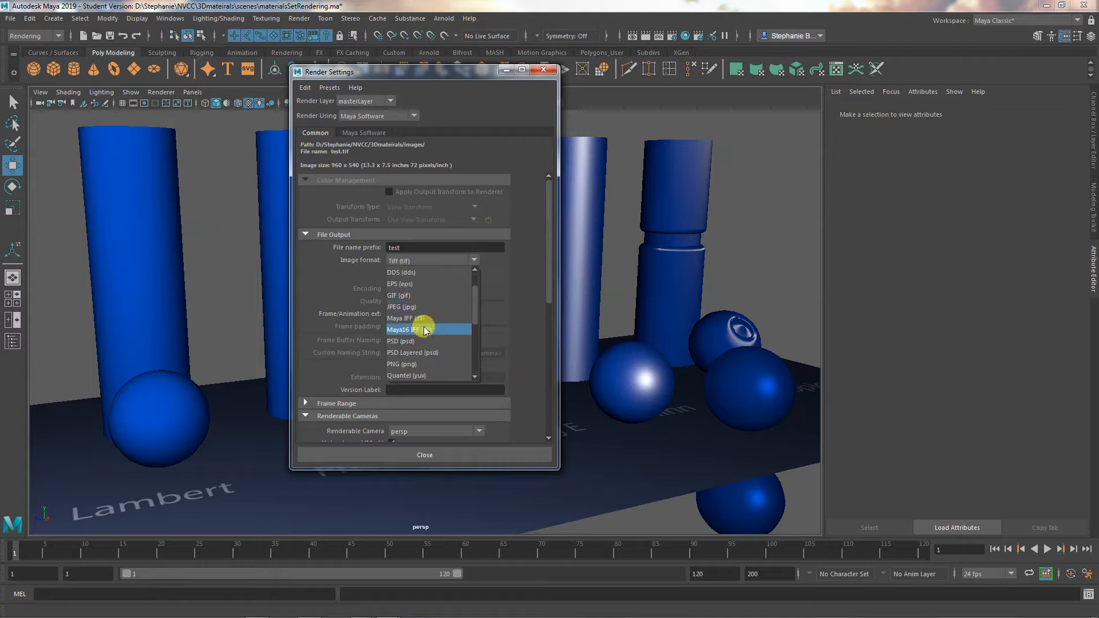
scroll(422, 320, down, 3)
click(412, 315)
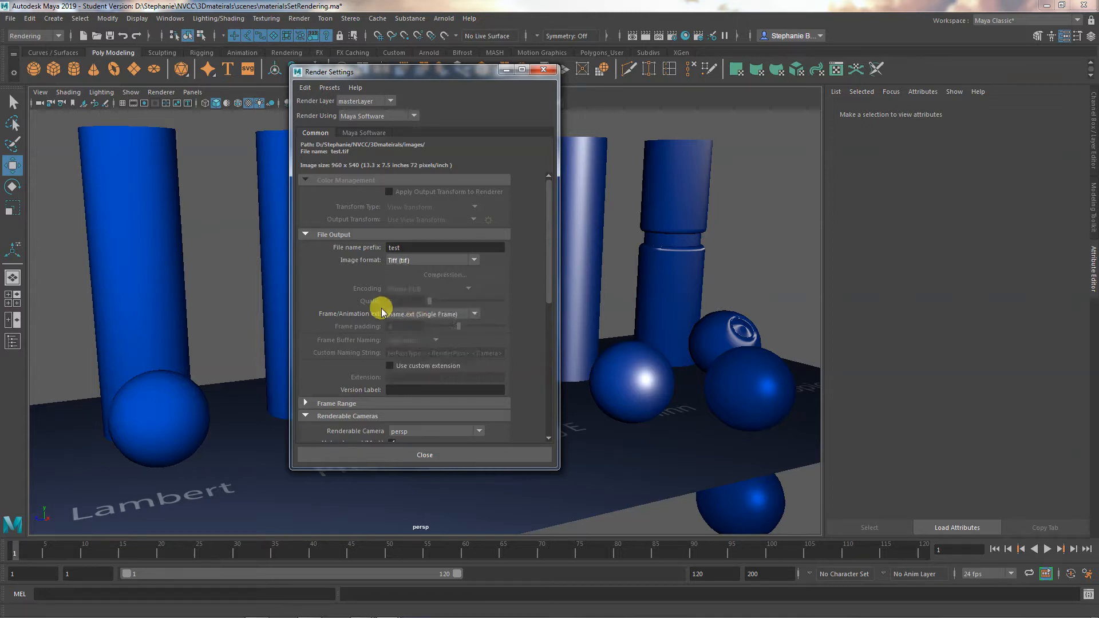
Check which cameras can be chosen as the renderable camera in the Render Settings.
scroll(309, 289, down, 6)
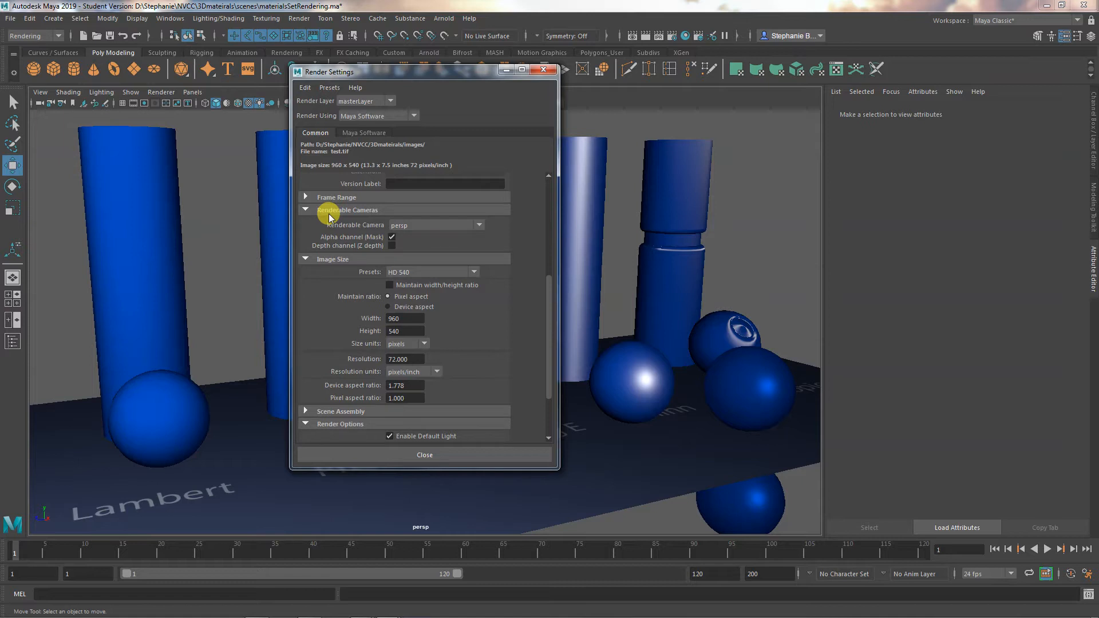
click(410, 224)
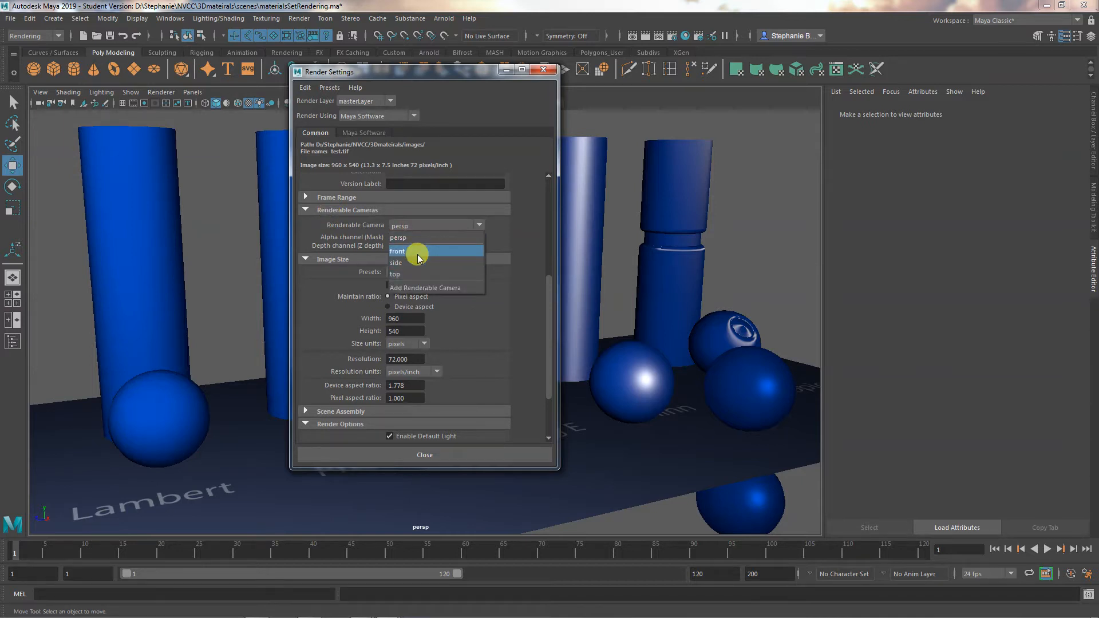
click(510, 234)
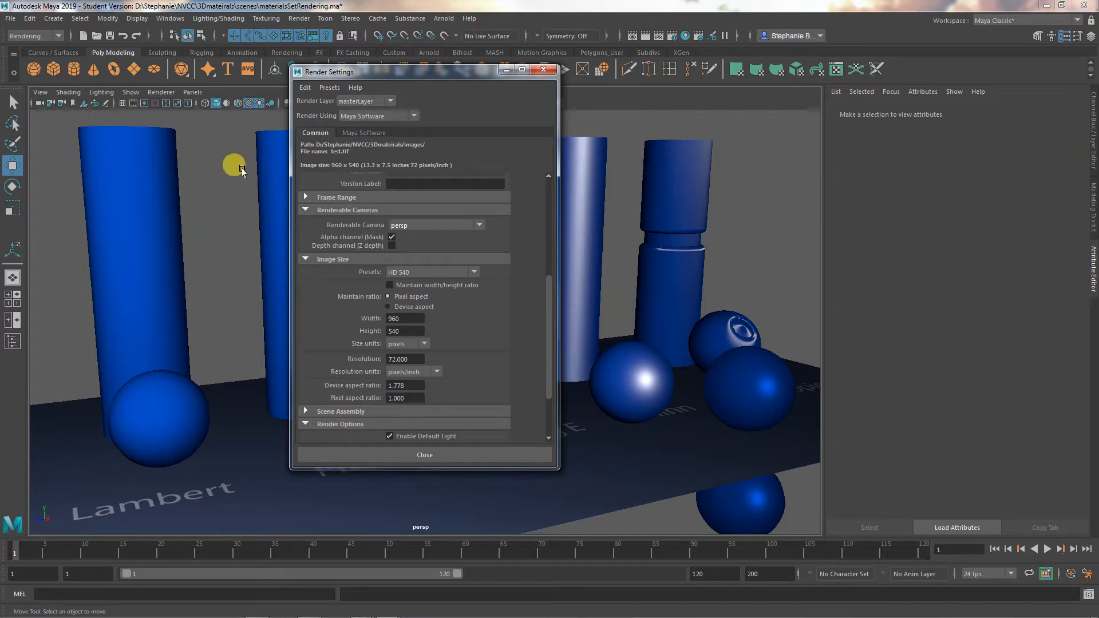
Move the Render Settings window off the scene and reframe the perspective view on the labelled cylinders and spheres.
drag(404, 71, 663, 92)
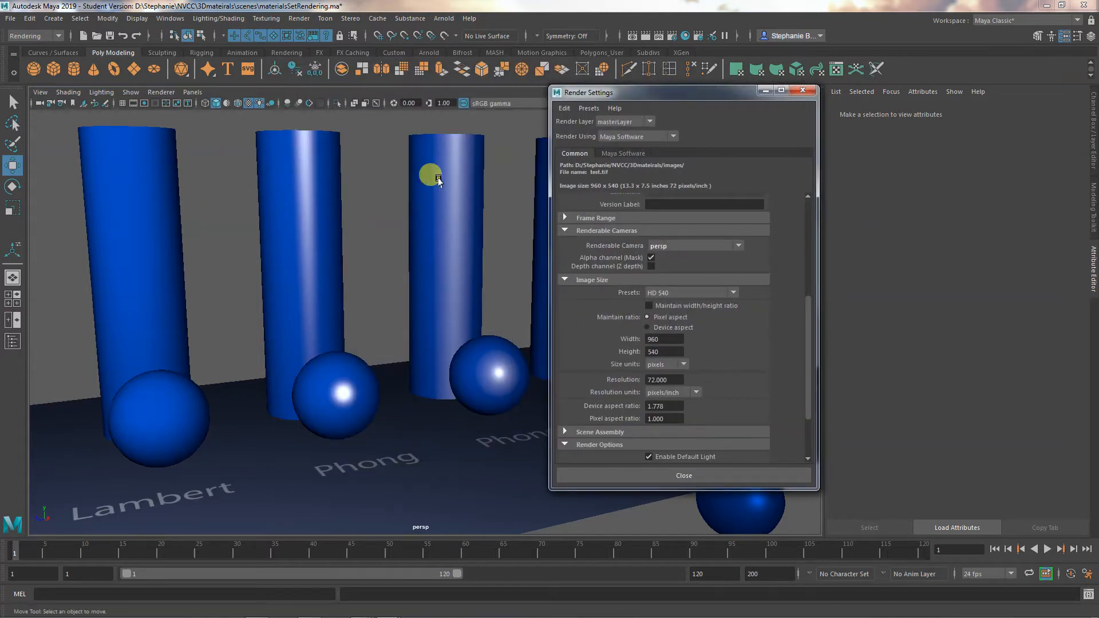
alt+right_drag(340, 258, 225, 297)
alt+drag(342, 333, 324, 339)
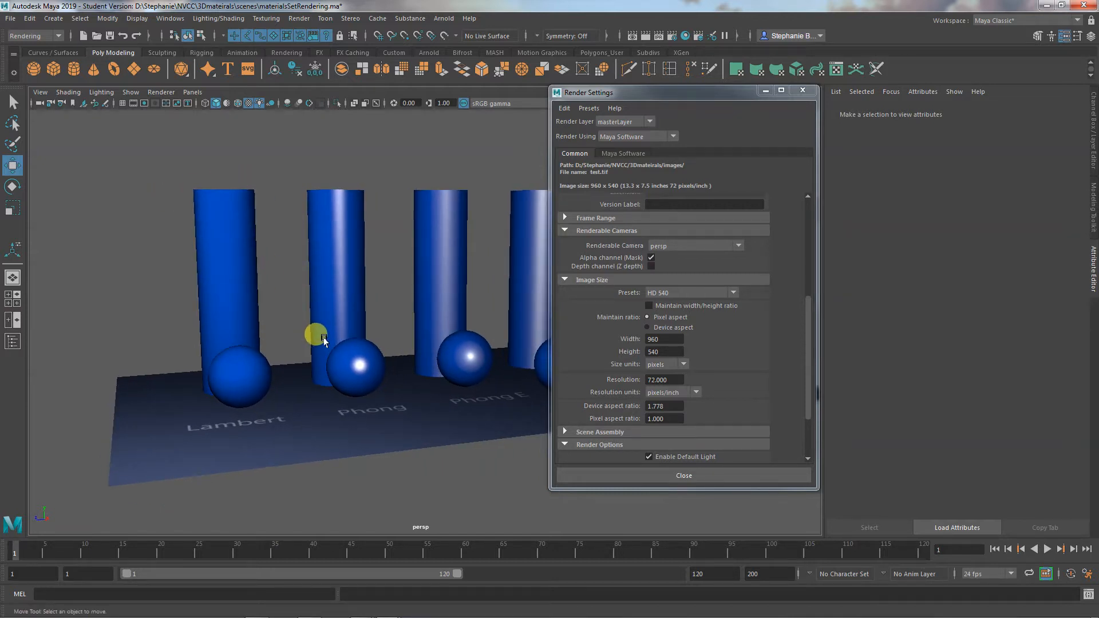
alt+right_drag(324, 338, 376, 354)
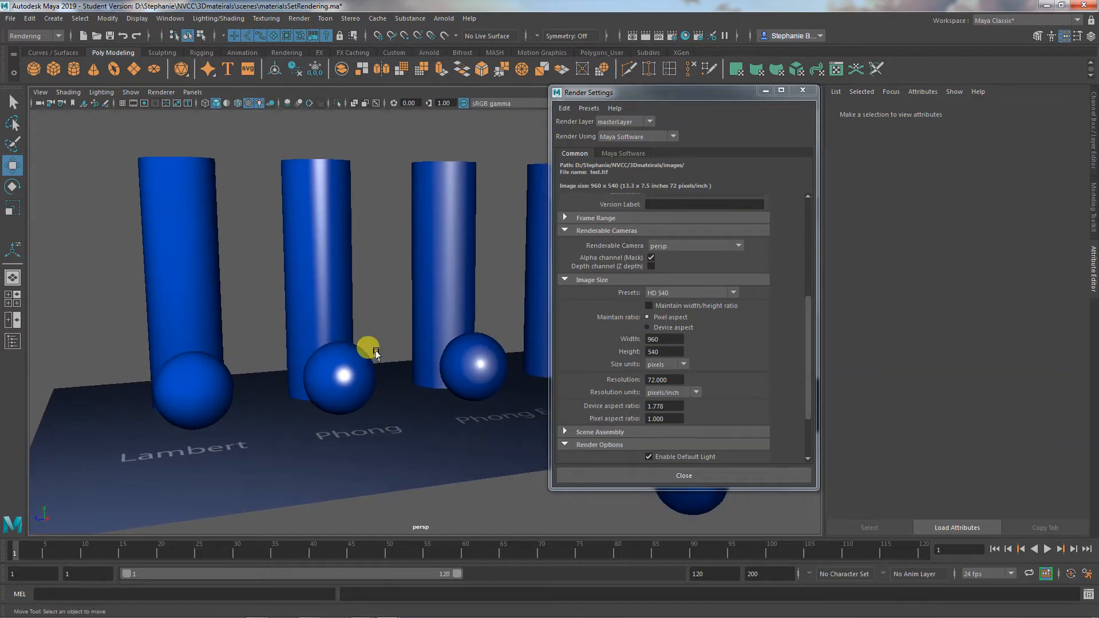
click(650, 258)
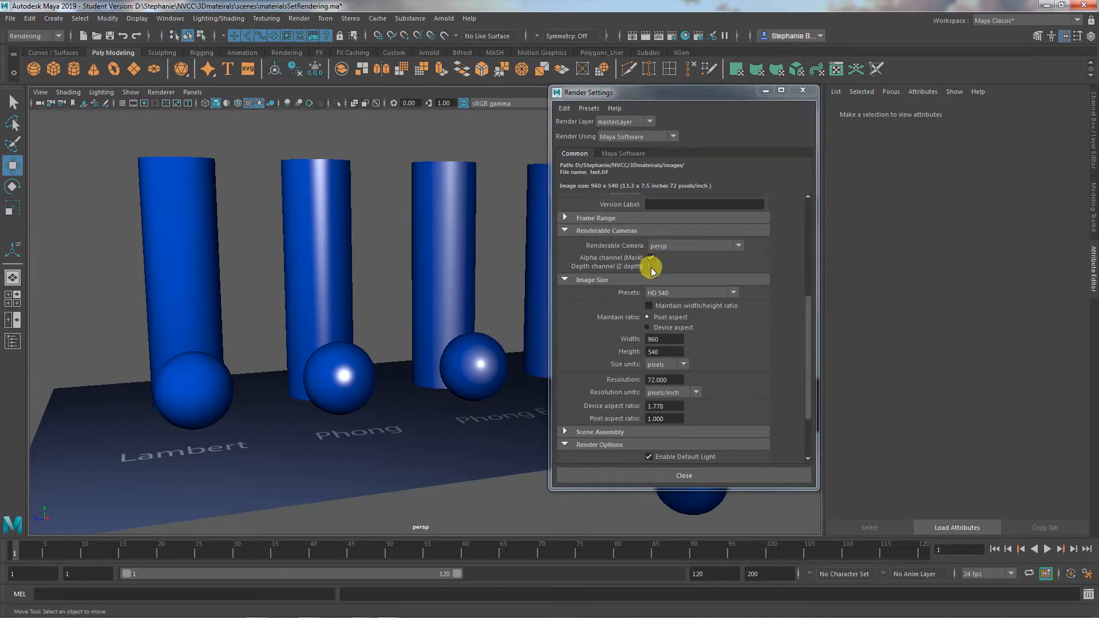
Check the Frame Range options and keep the HD 540 image size preset.
click(564, 218)
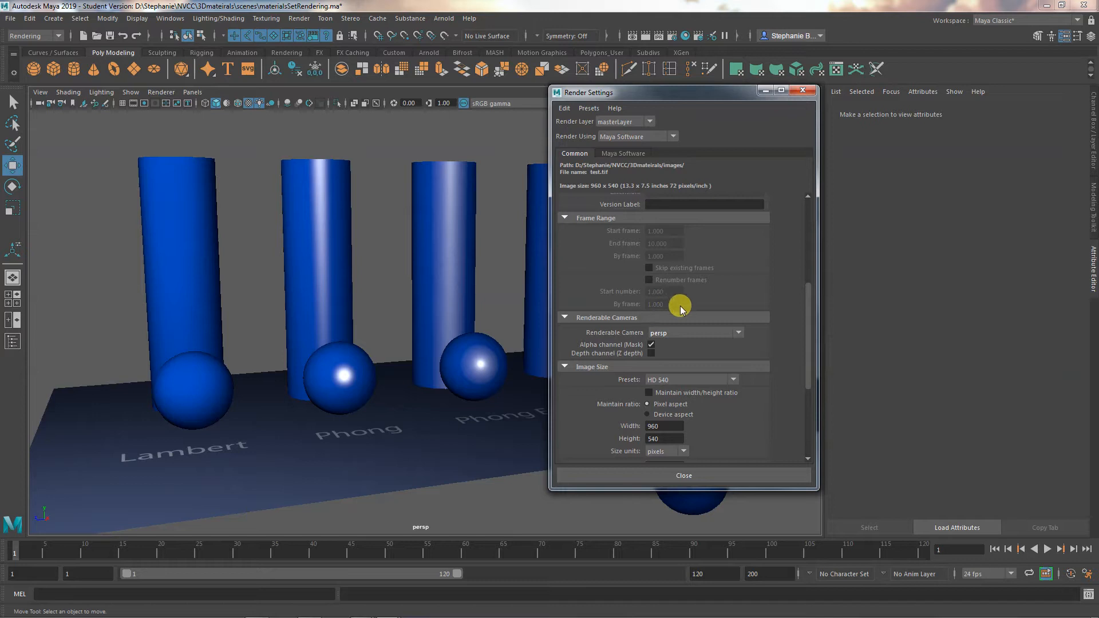
scroll(681, 310, down, 4)
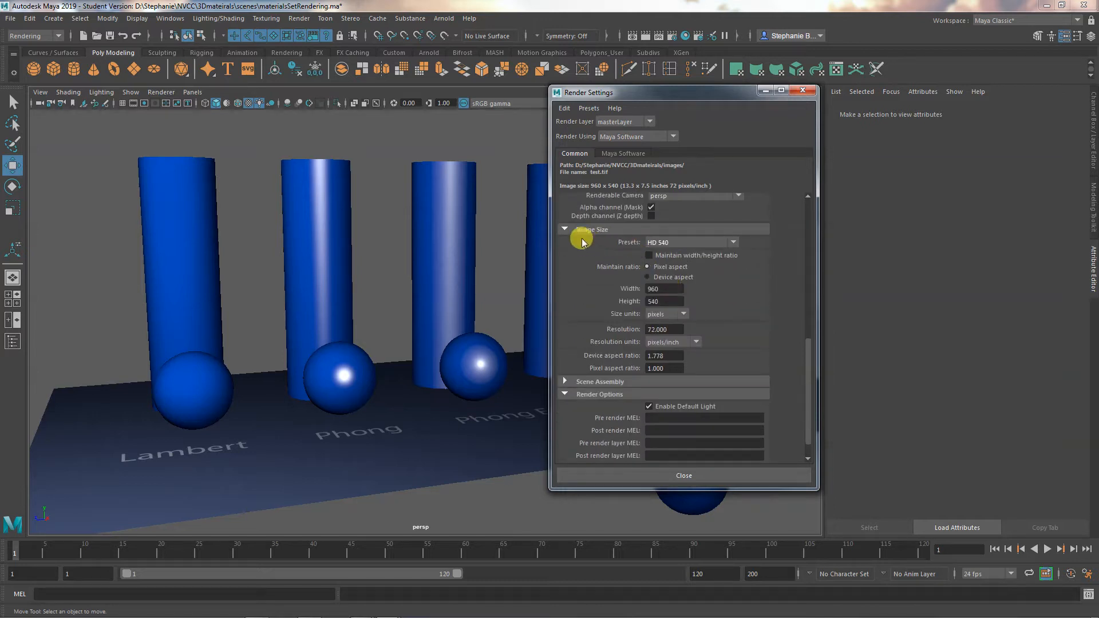
click(687, 243)
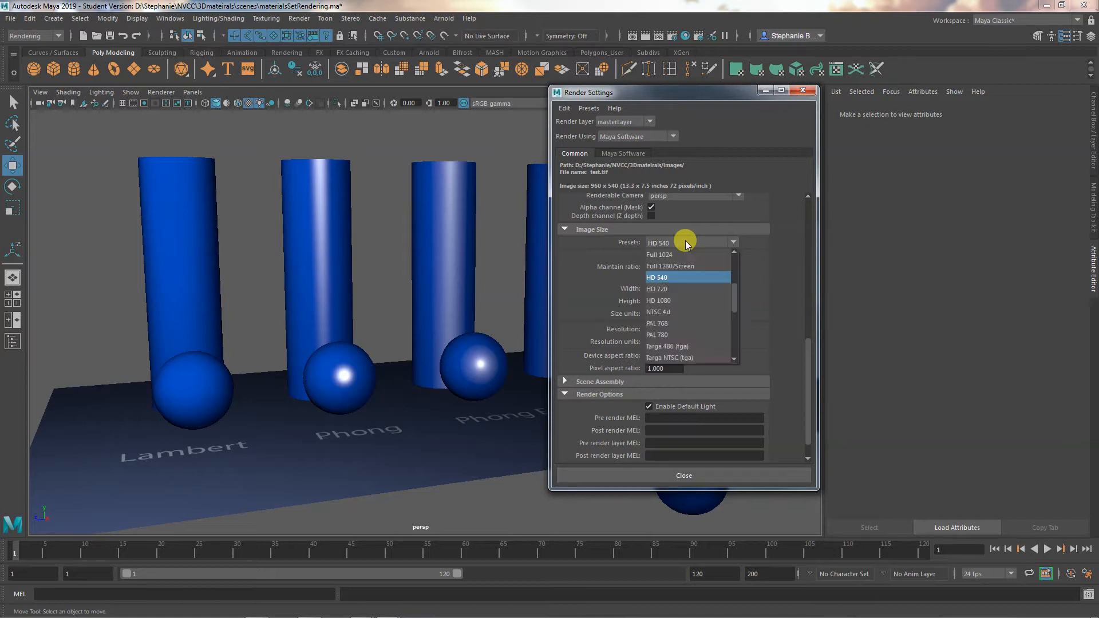
click(666, 279)
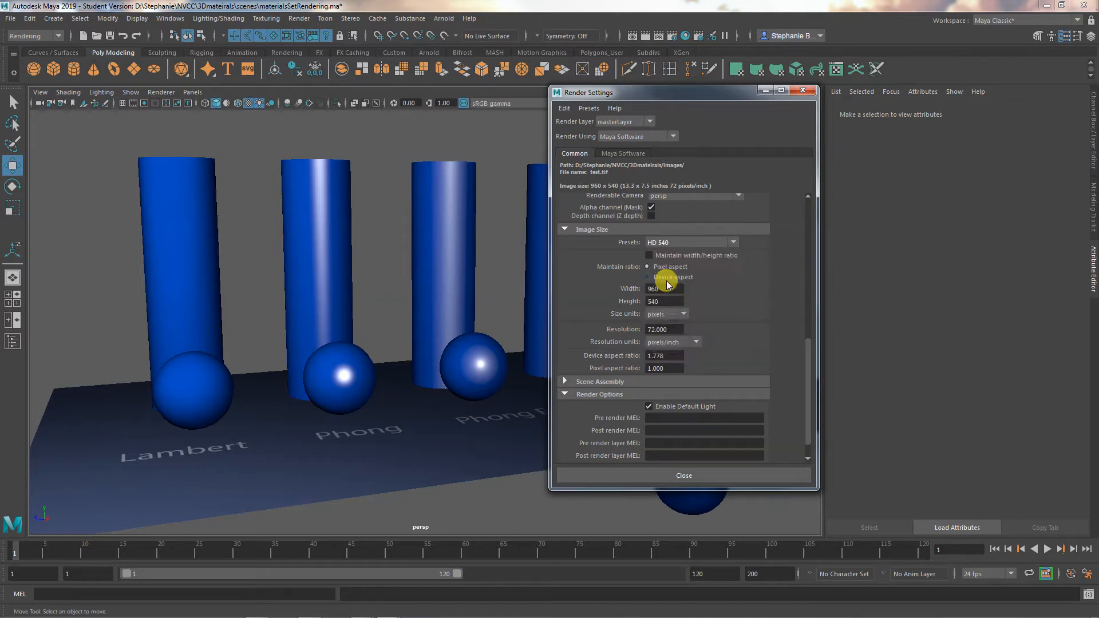
Try the HD 1080 image size preset and return to HD 540.
click(664, 247)
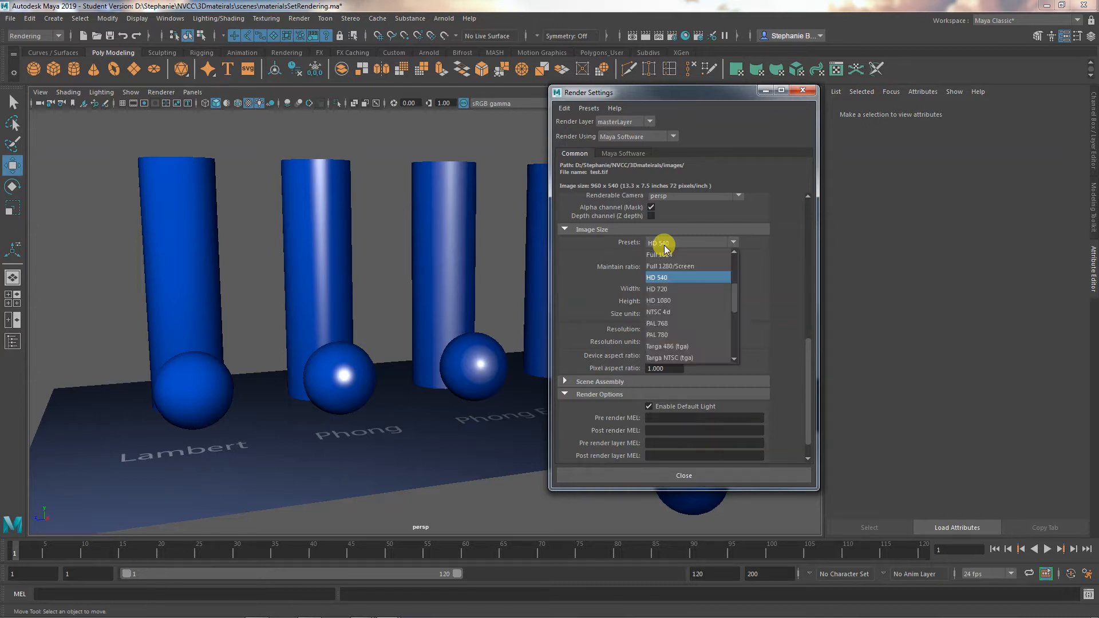
click(675, 296)
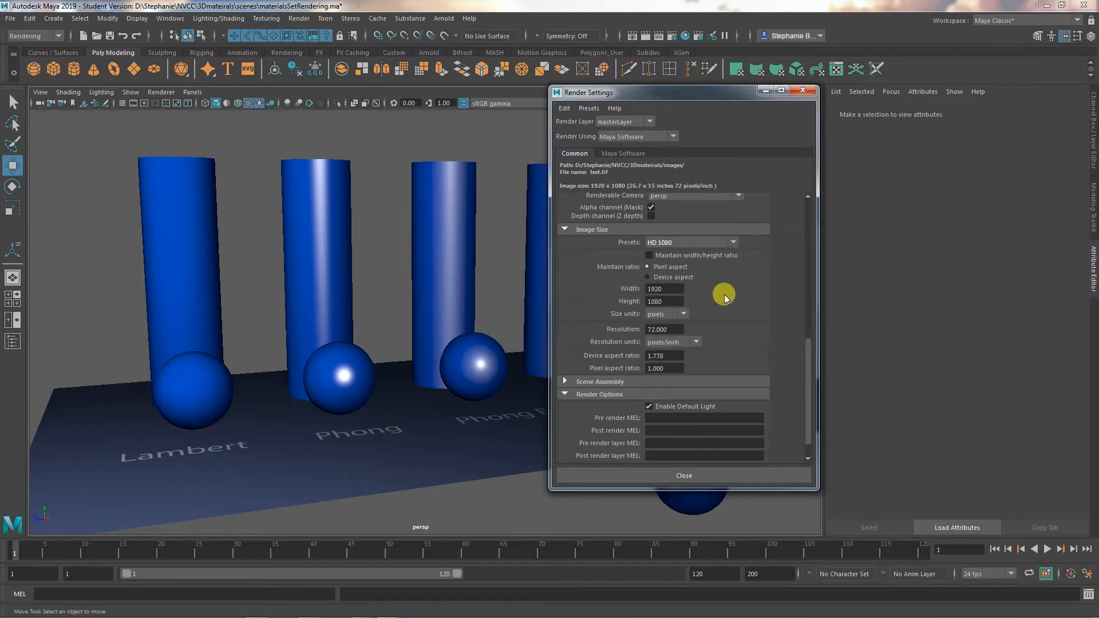
click(694, 244)
click(685, 277)
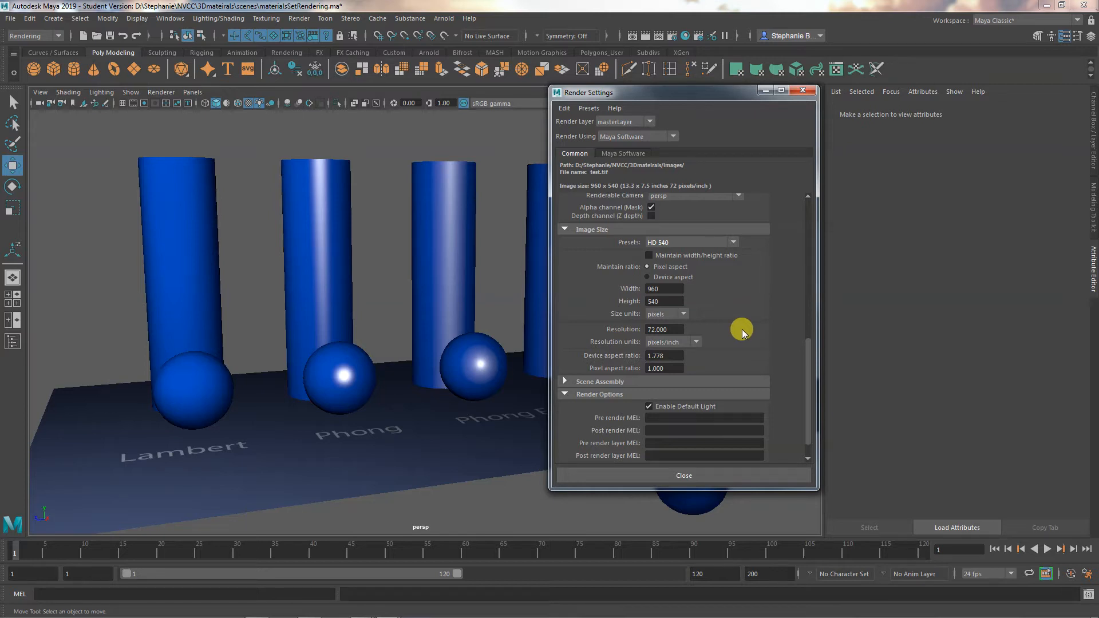
Collapse the Render Options and Frame Range sections of the common render settings.
click(565, 394)
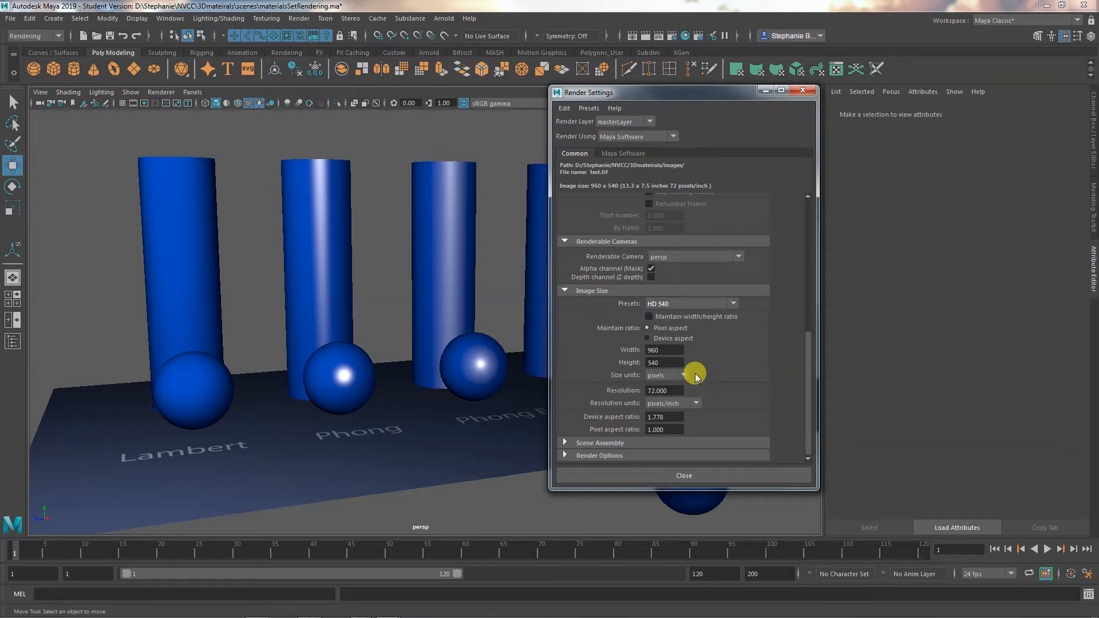
scroll(695, 376, up, 8)
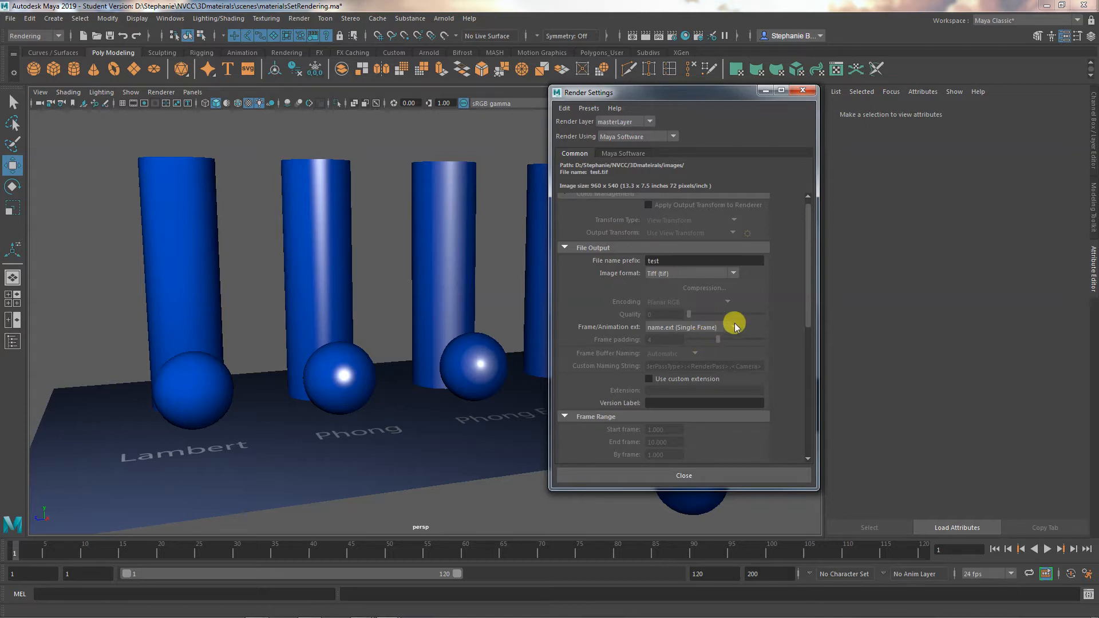
click(565, 418)
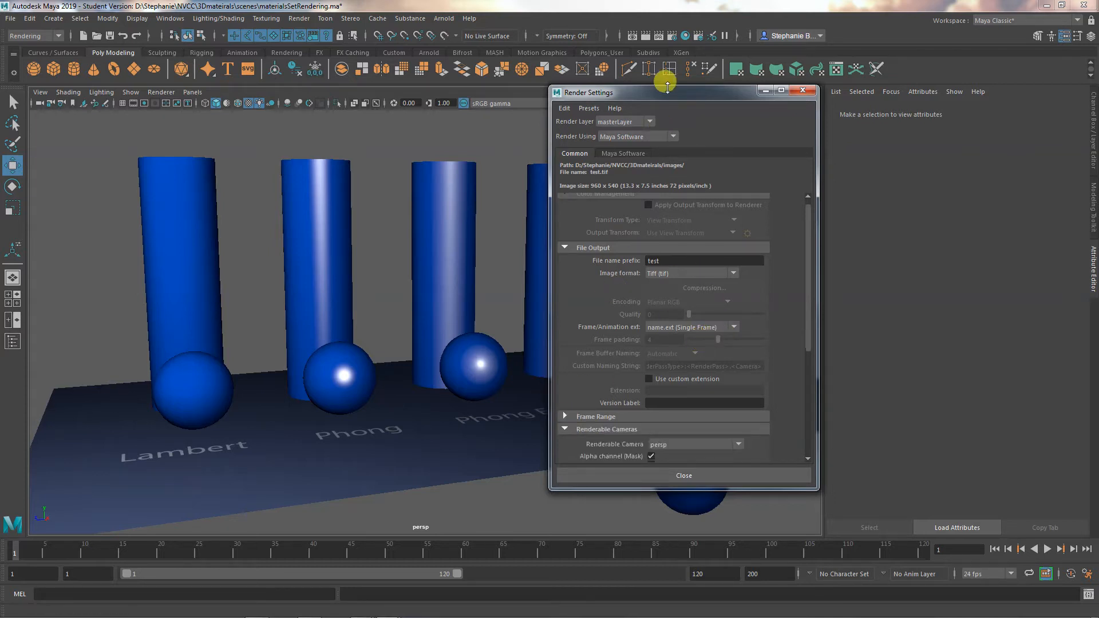
Open the Maya Software render settings and set the anti-aliasing quality to Preview quality.
click(621, 154)
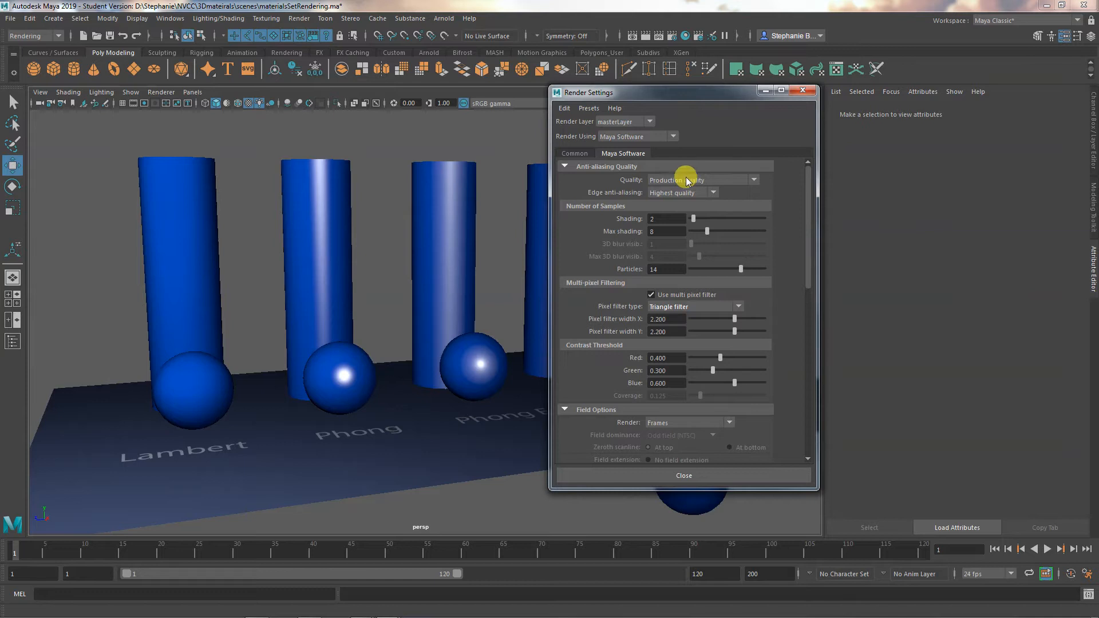
click(657, 179)
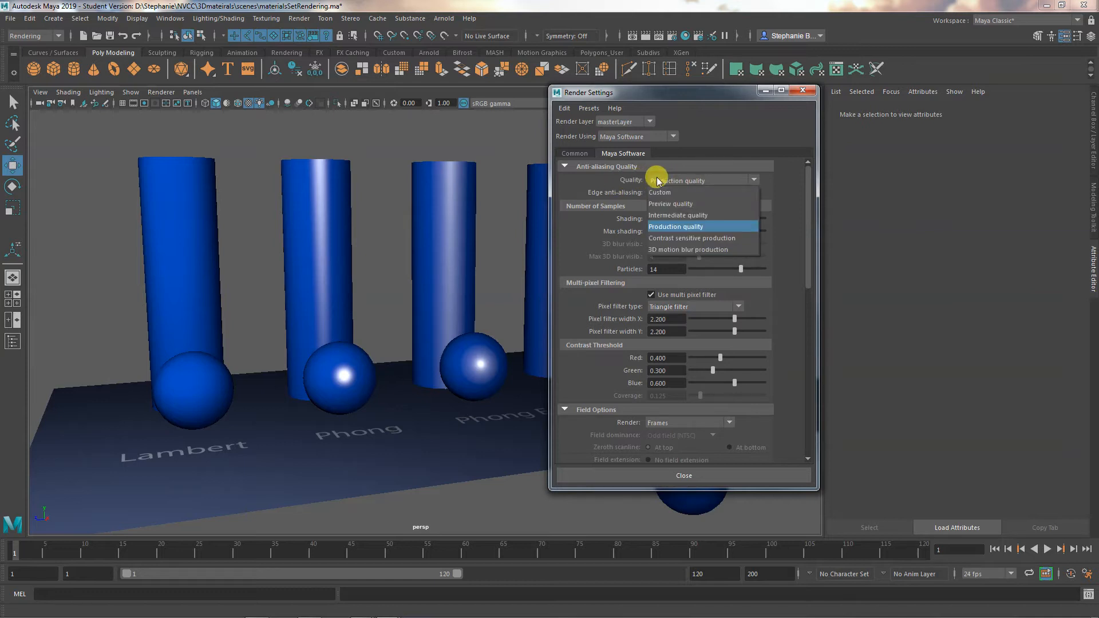
click(676, 204)
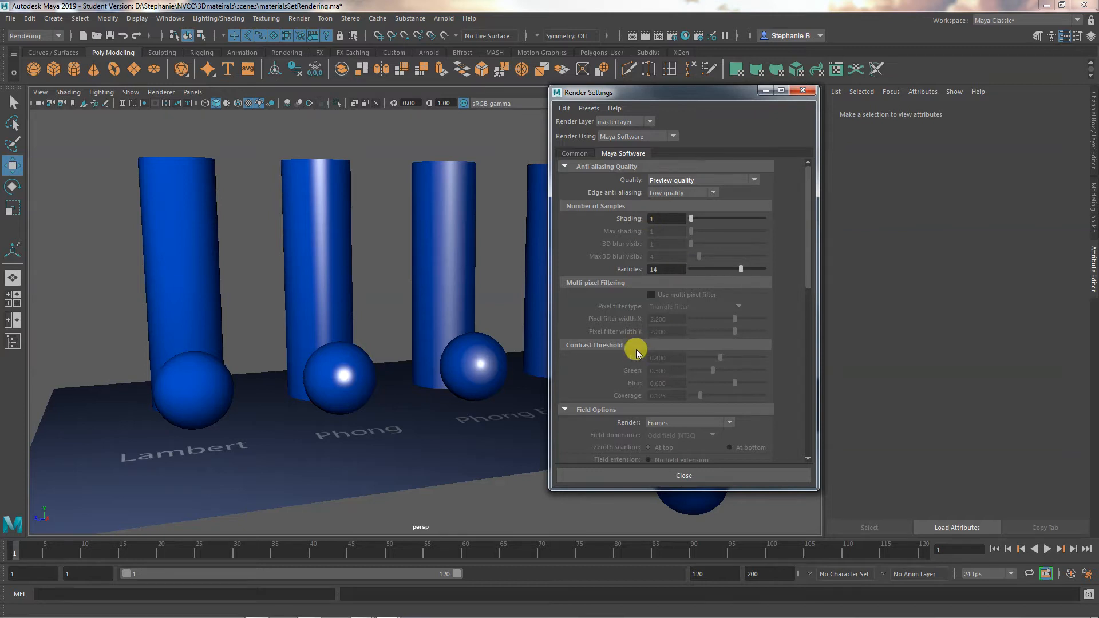
Collapse the Raytracing Quality and Render Options sections of the Maya Software settings.
scroll(635, 350, down, 5)
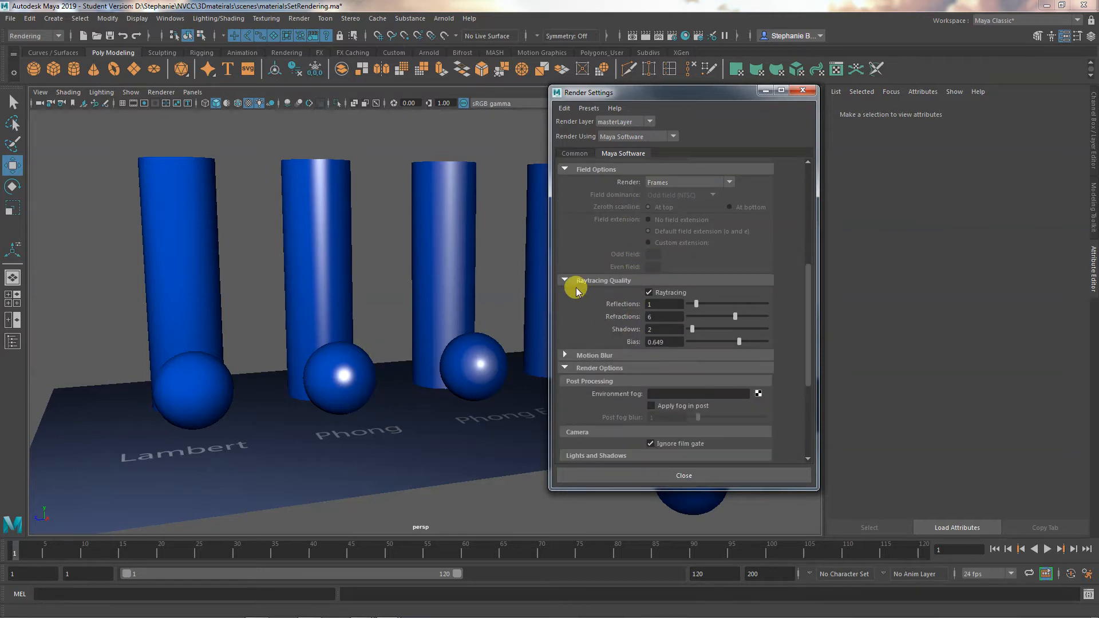
click(566, 280)
click(567, 303)
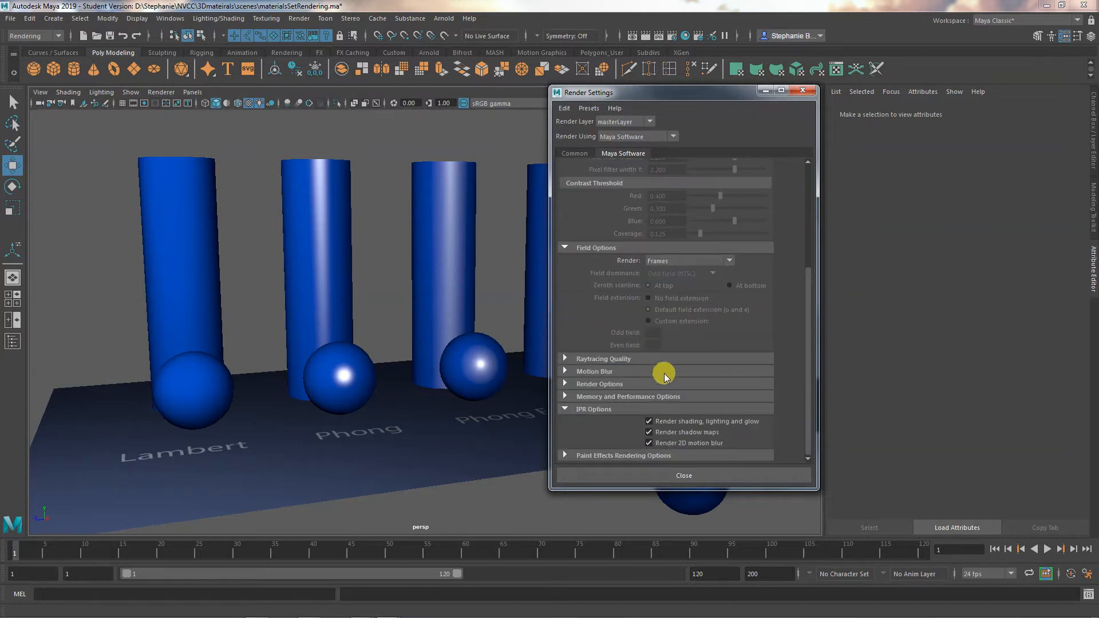
Set the anti-aliasing quality to Production quality.
scroll(663, 373, up, 3)
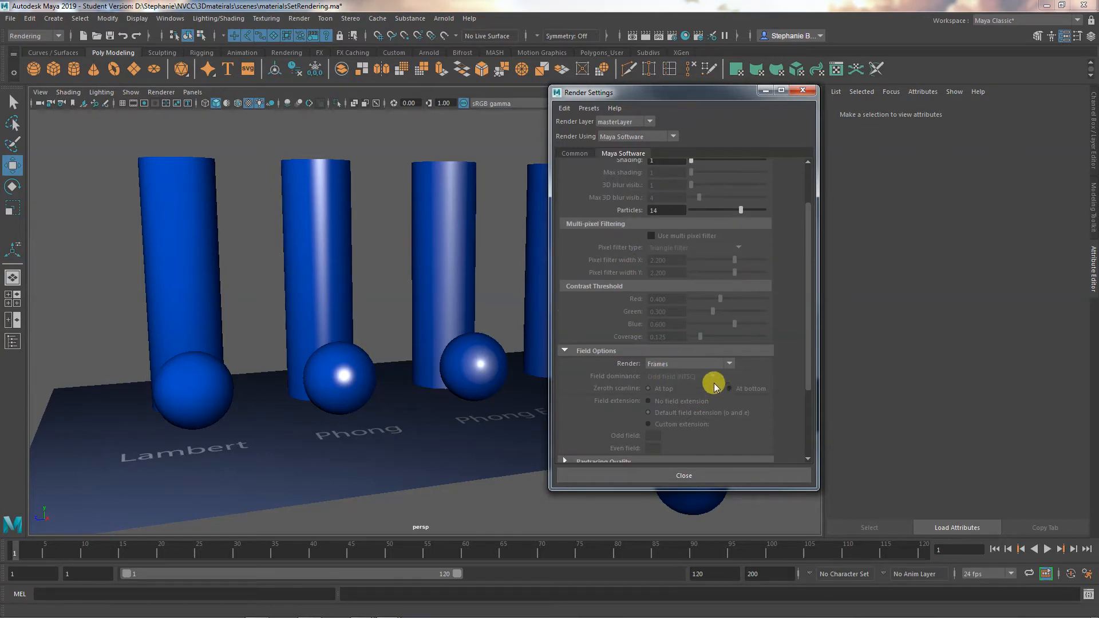
scroll(713, 383, up, 2)
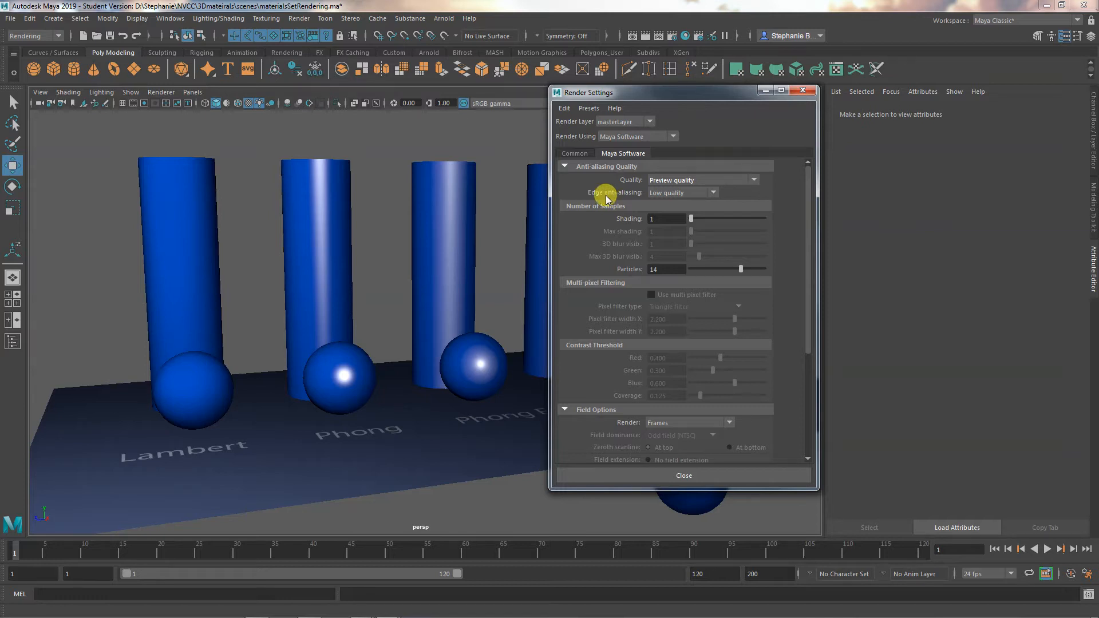
click(668, 181)
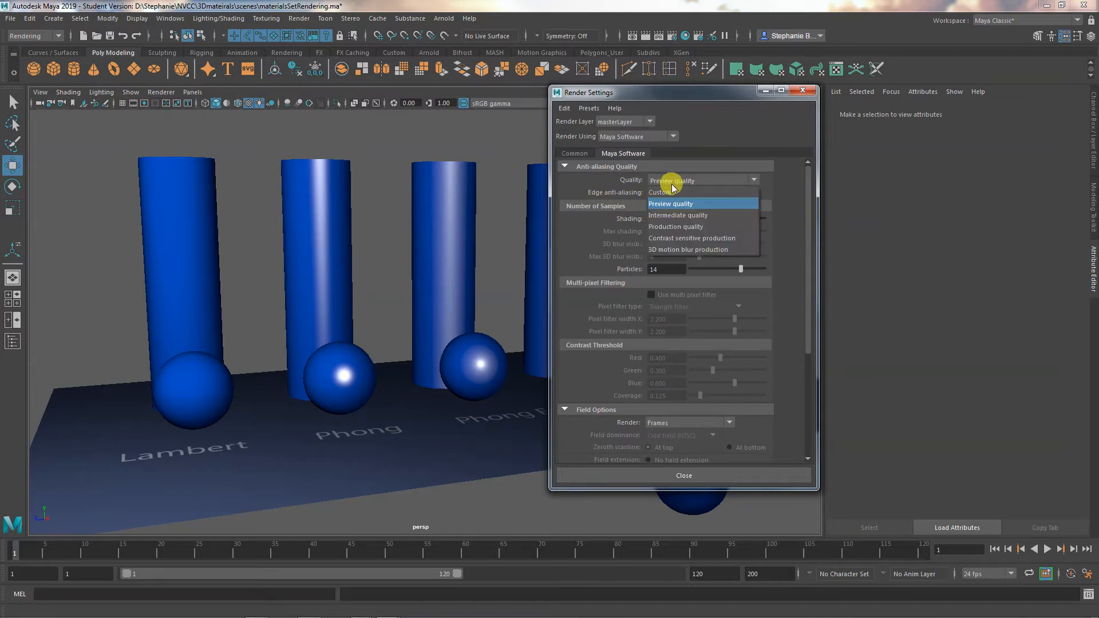
click(685, 228)
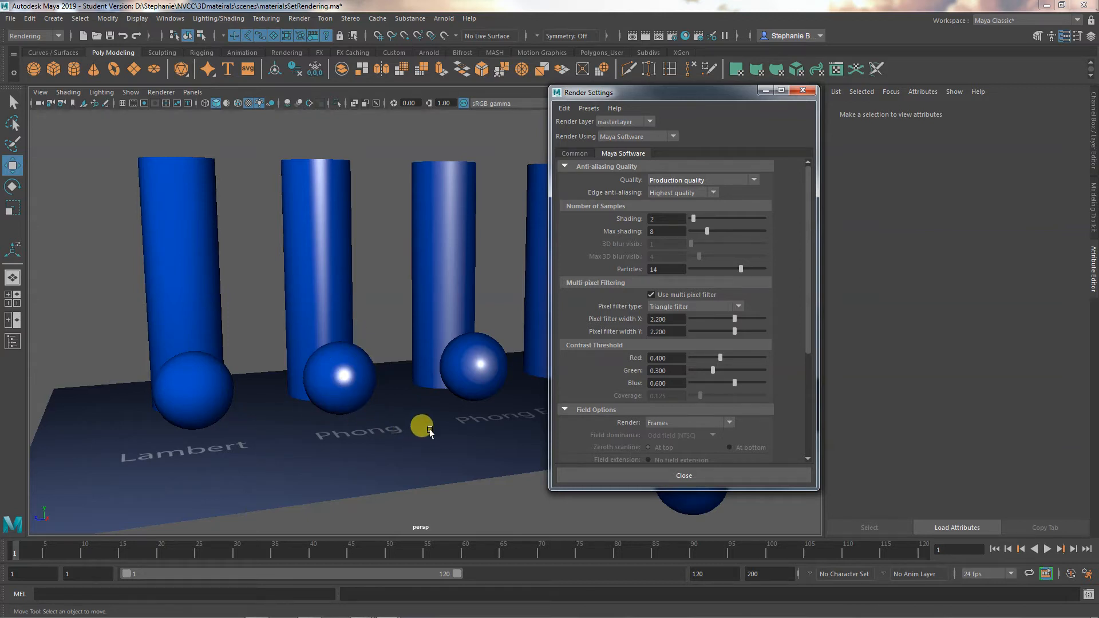
Raise the shading samples to 5 and max shading samples to 9, and collapse the Anti-aliasing Quality section.
alt+middle_drag(449, 400, 245, 431)
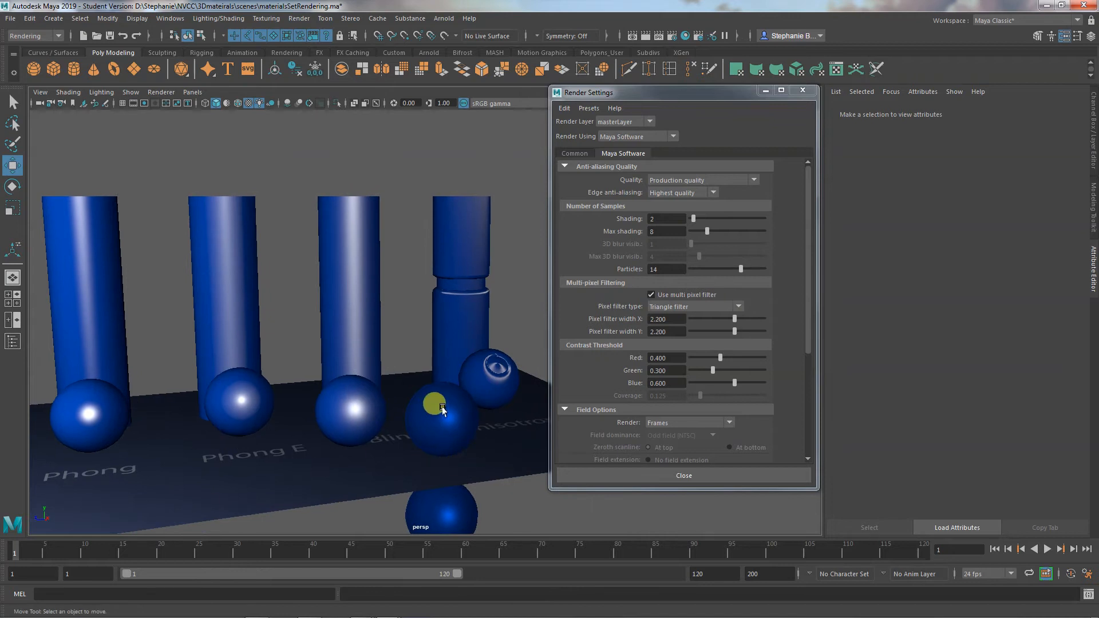
alt+middle_drag(451, 416, 550, 370)
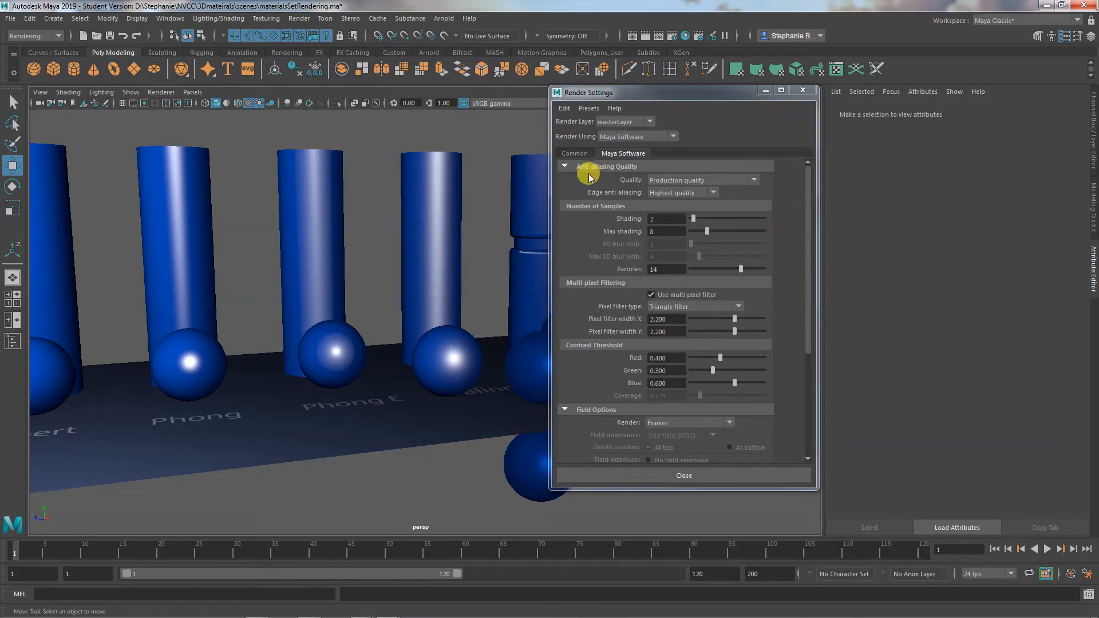
click(564, 166)
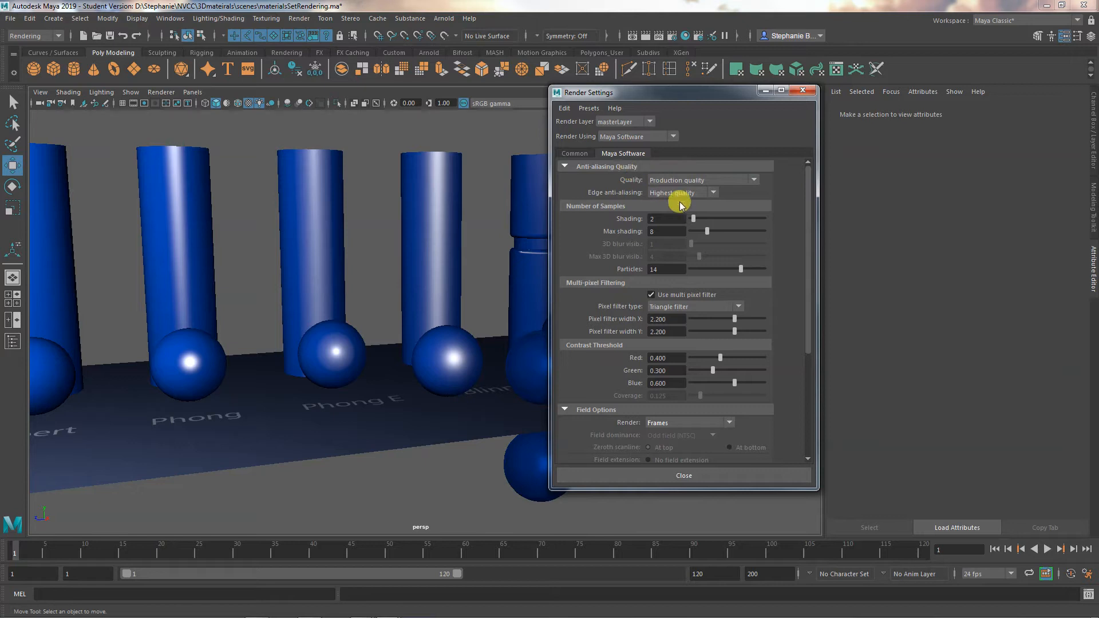
drag(696, 219, 698, 219)
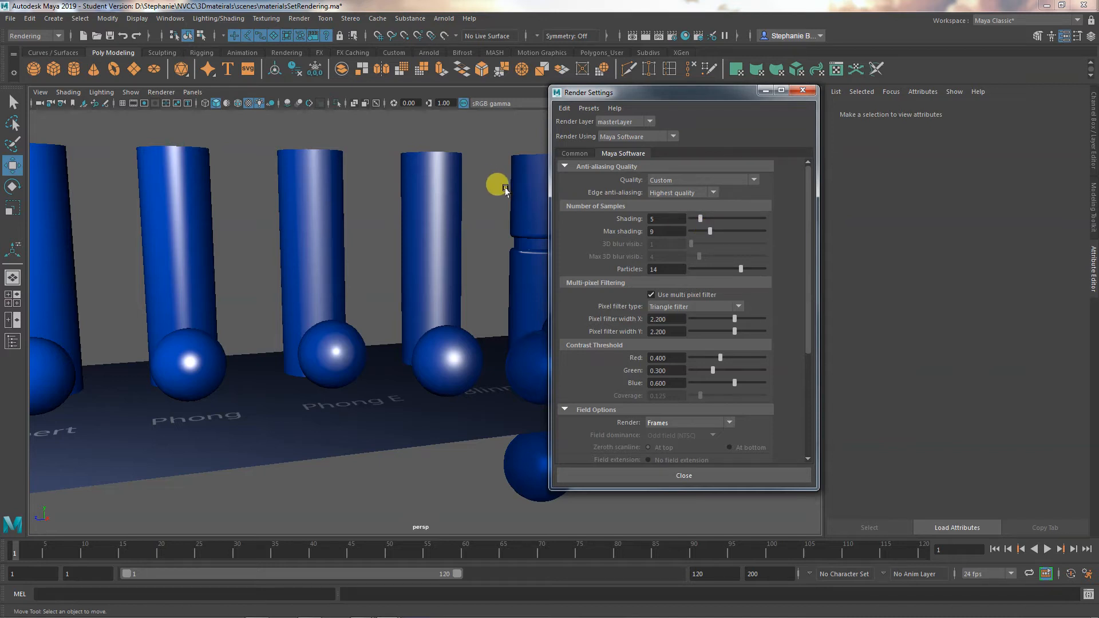
click(566, 166)
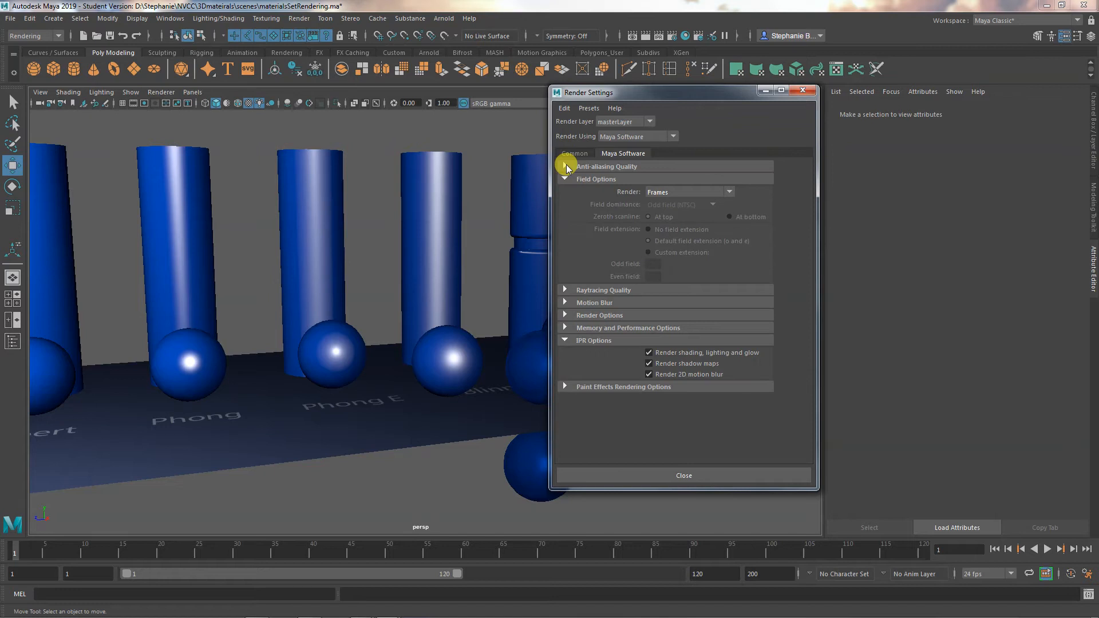
Expand the Raytracing Quality section and switch raytracing off and back on.
click(566, 290)
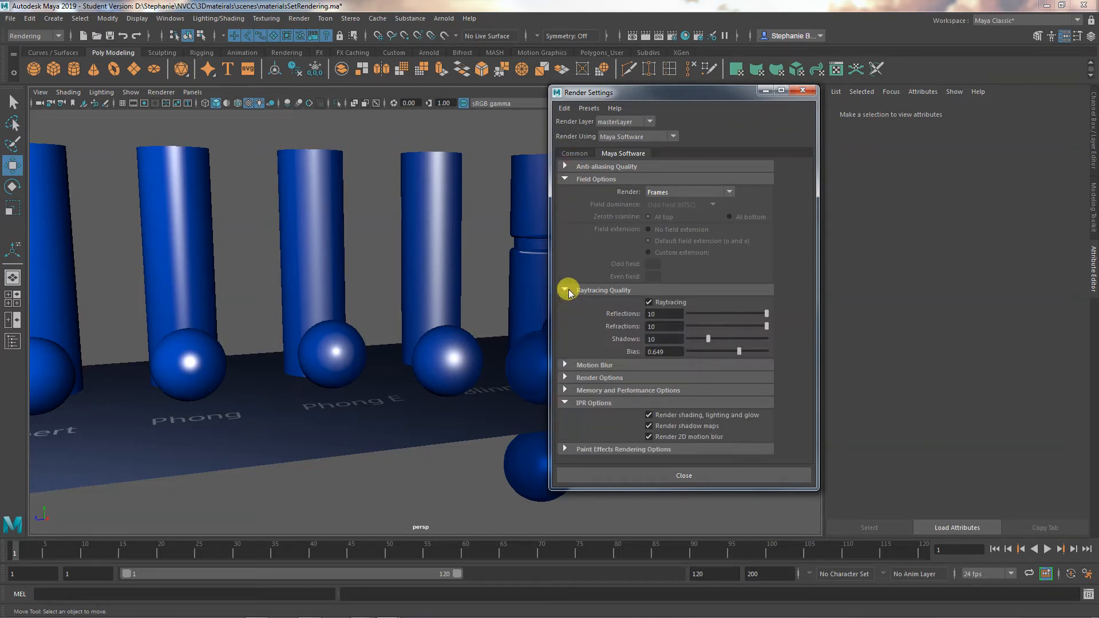
click(649, 302)
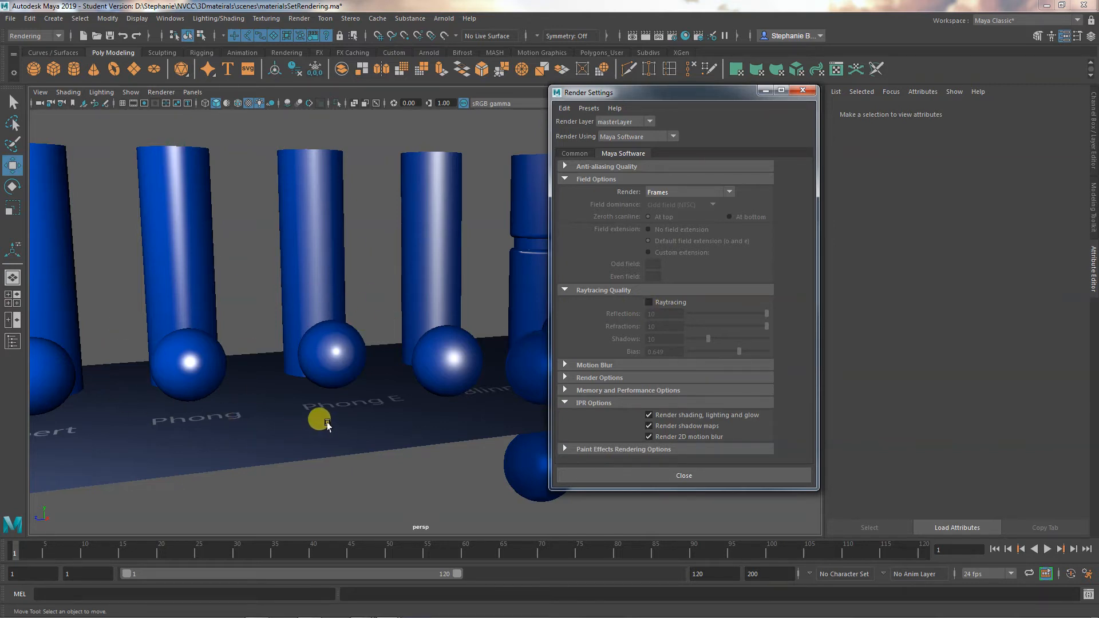
click(654, 303)
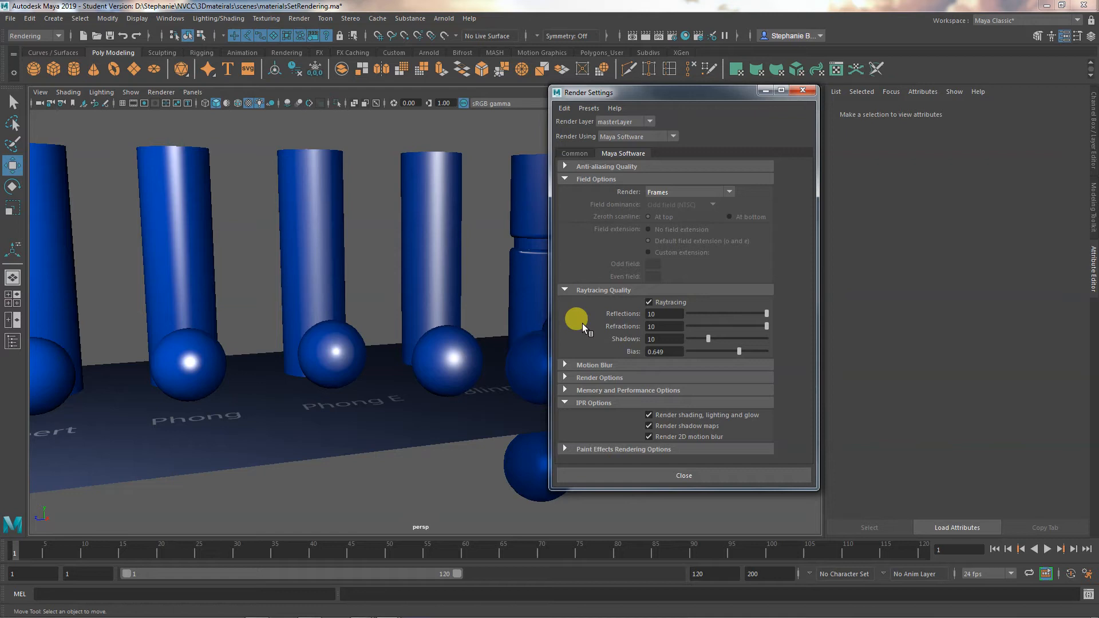
Examine the Motion Blur and Render Options settings of the Maya Software renderer and collapse both sections.
click(565, 366)
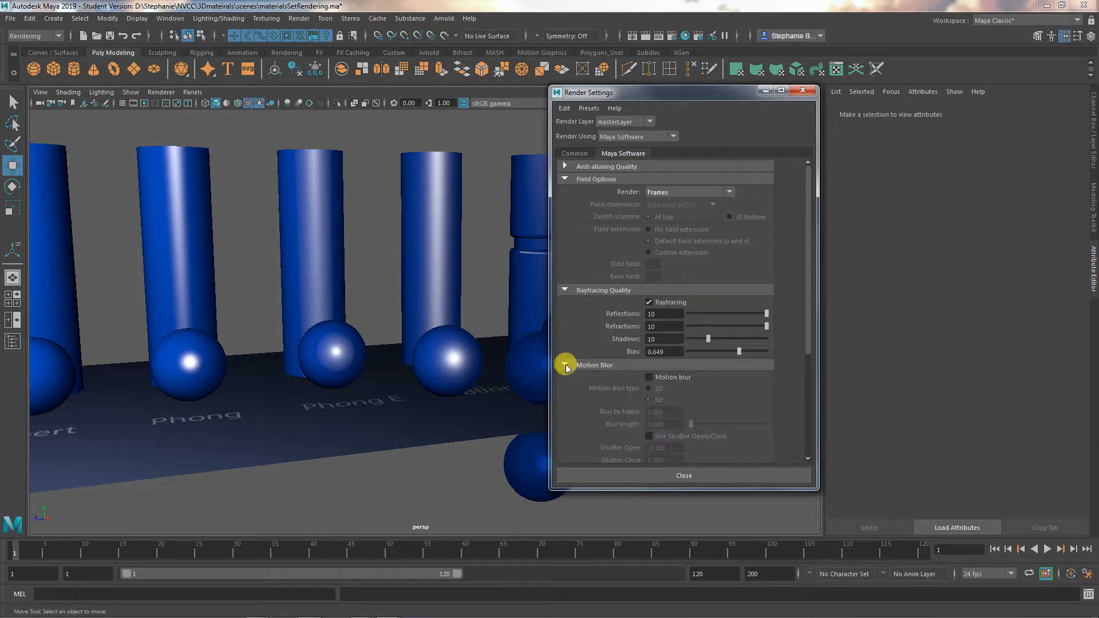
scroll(589, 349, down, 3)
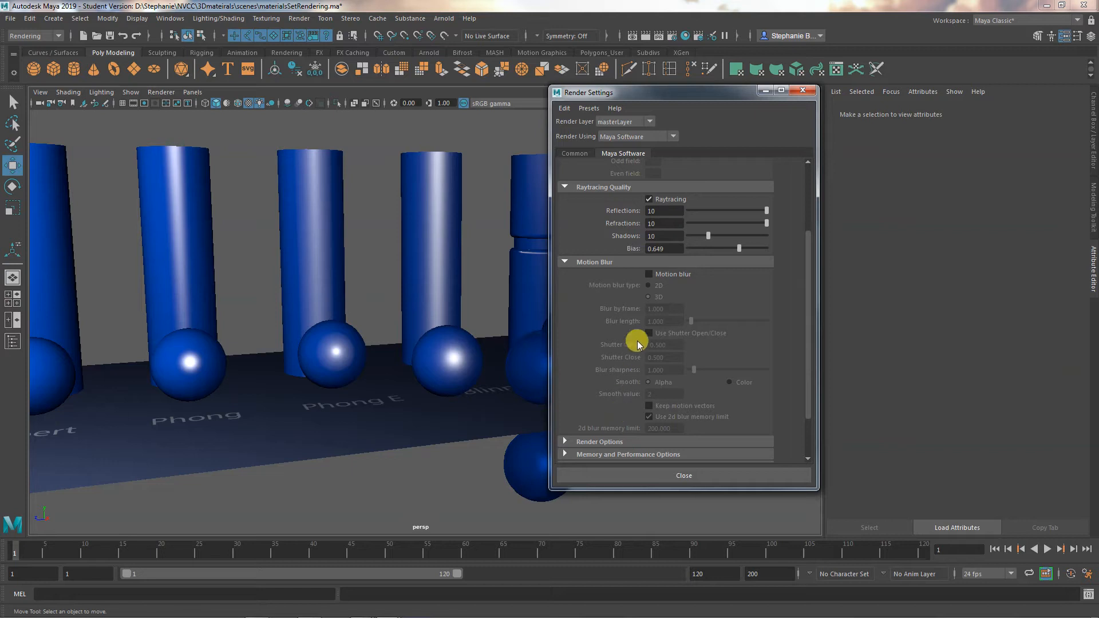
click(565, 262)
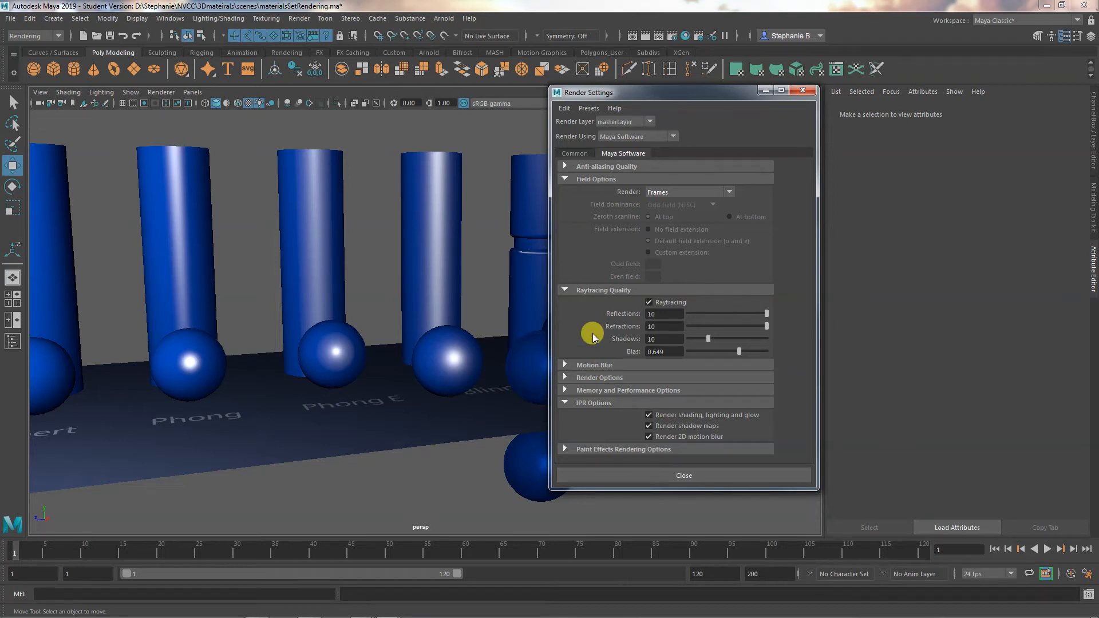
click(559, 380)
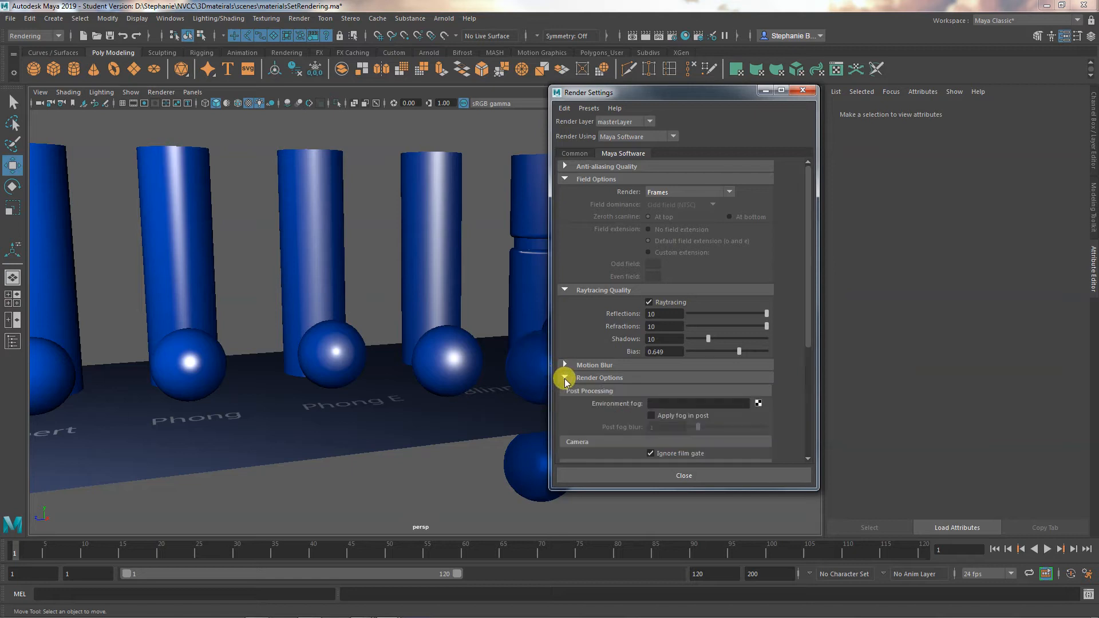
scroll(573, 375, down, 5)
scroll(572, 374, down, 1)
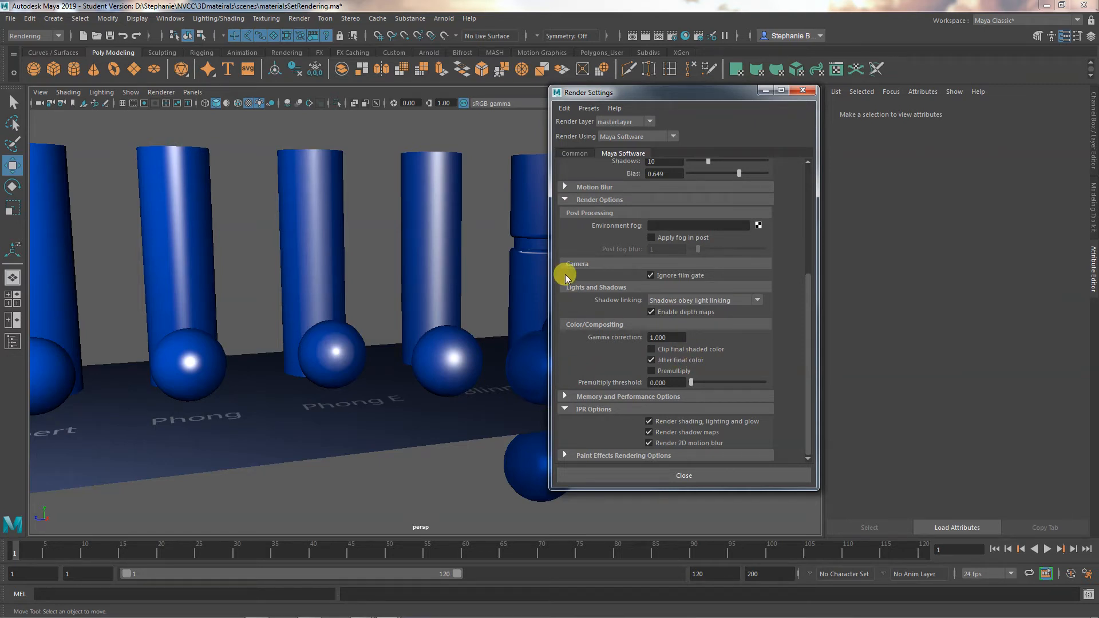
click(565, 201)
Reset the render settings by importing the Default Settings preset.
click(566, 108)
mouse_move(592, 108)
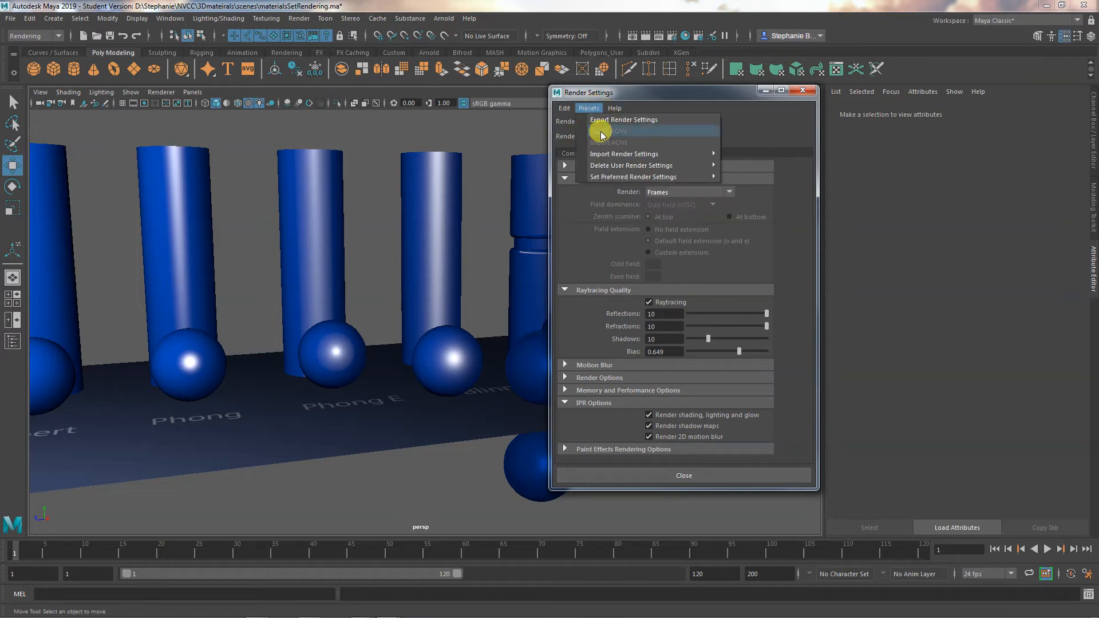
mouse_move(607, 155)
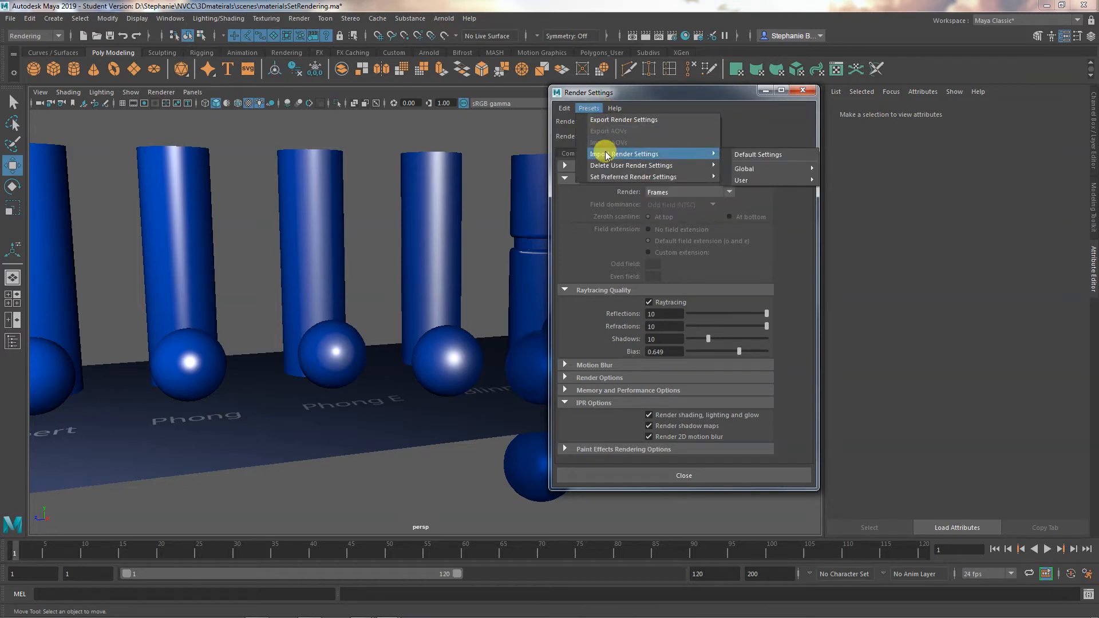
click(766, 155)
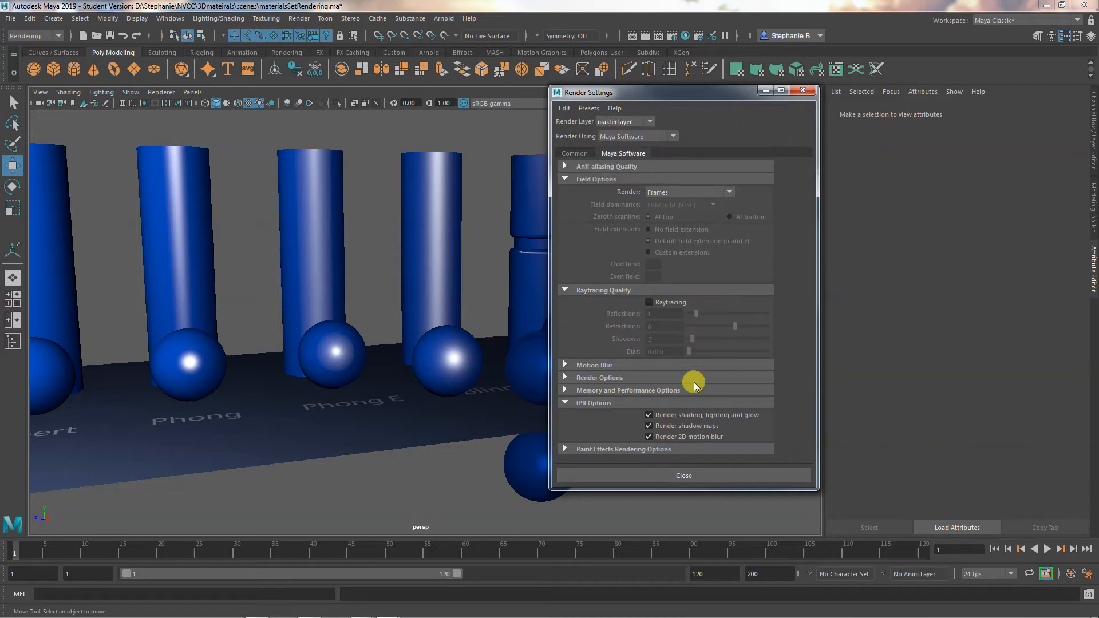
Set the anti-aliasing quality to Production quality and turn on raytracing for the Maya Software renderer.
click(566, 167)
click(699, 181)
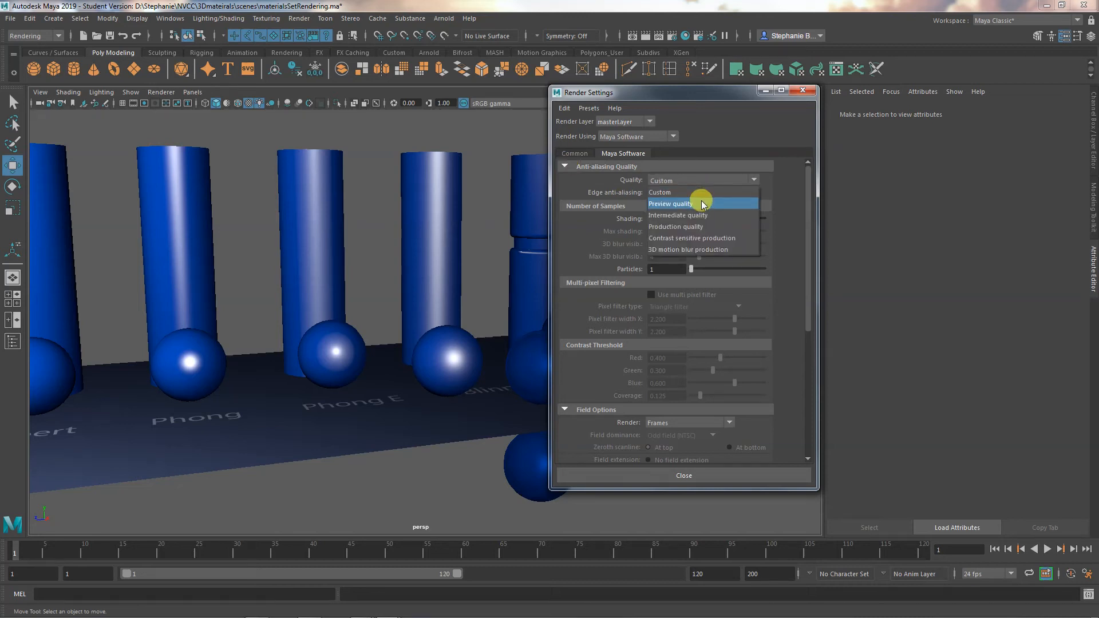
click(696, 226)
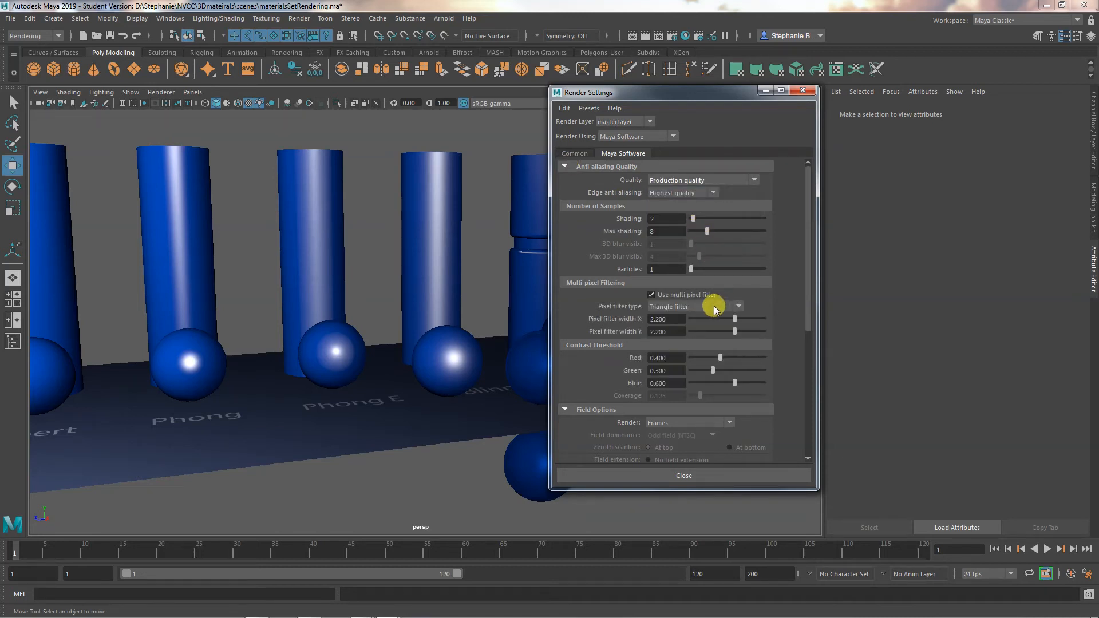
scroll(713, 308, down, 3)
click(663, 327)
scroll(663, 327, down, 1)
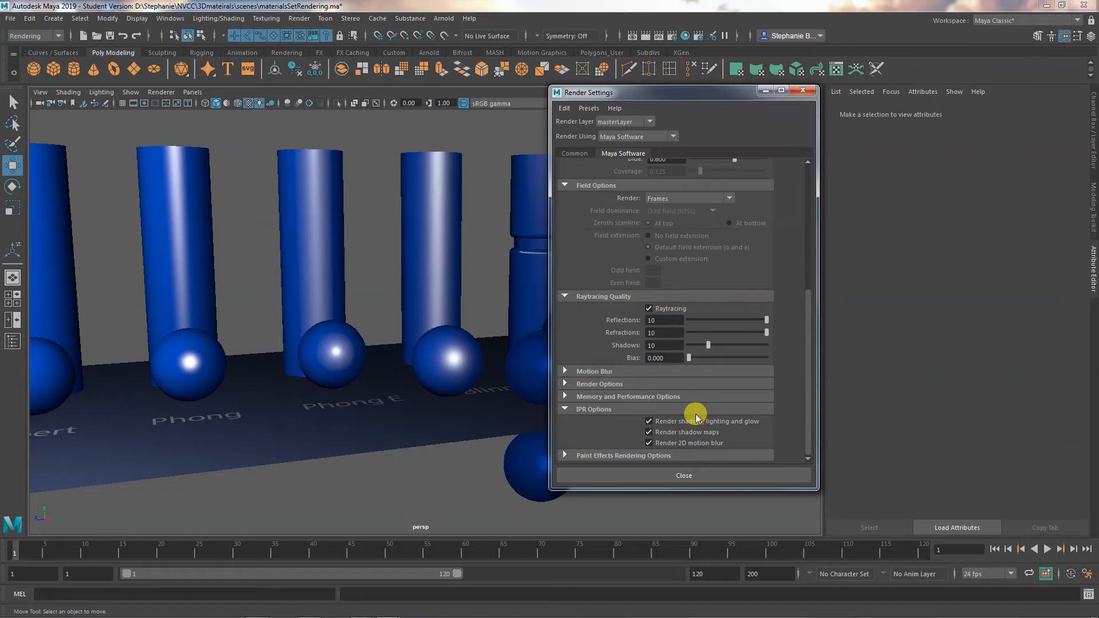
Set the output image format to Tiff (tif) in the common render settings and close the settings.
click(577, 154)
click(694, 281)
click(681, 339)
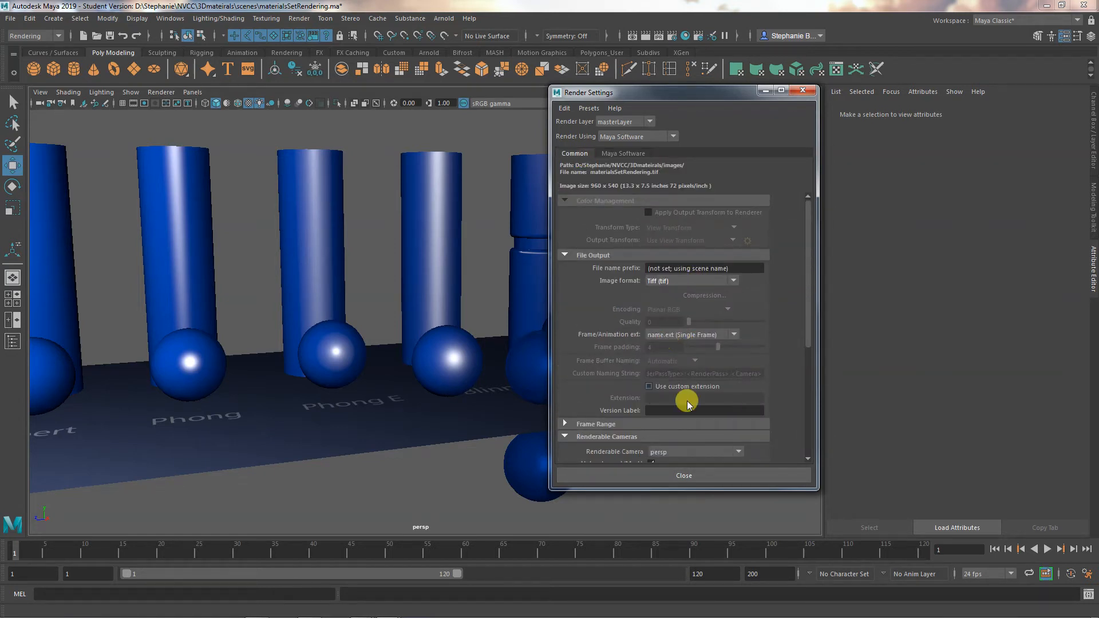
click(704, 475)
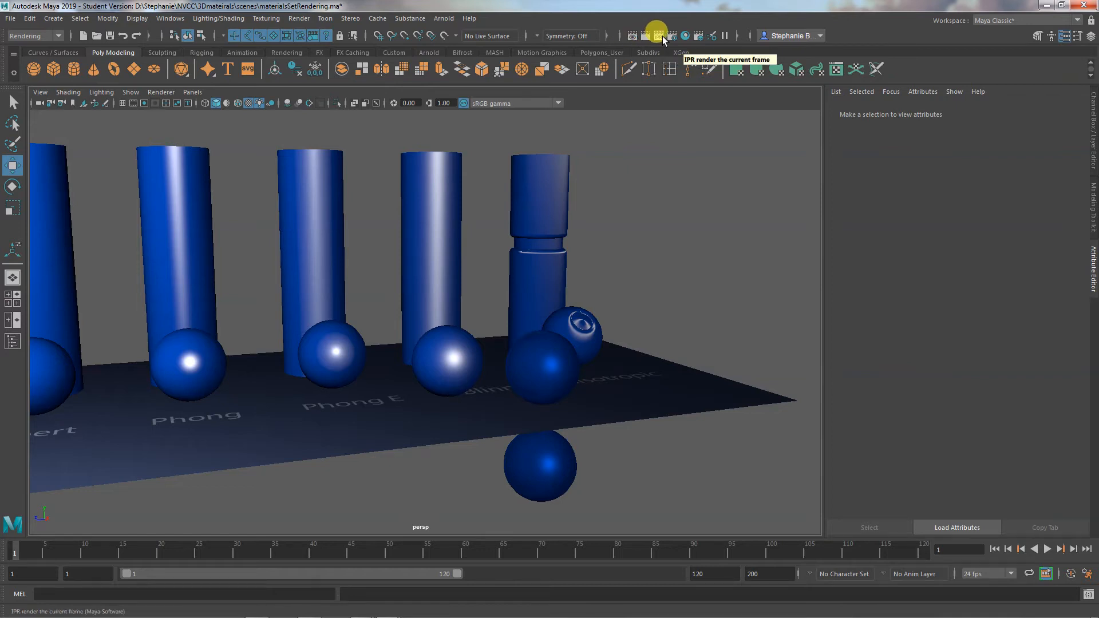
Render the full current frame from the persp camera with Maya Software, clearing the existing render region.
click(635, 38)
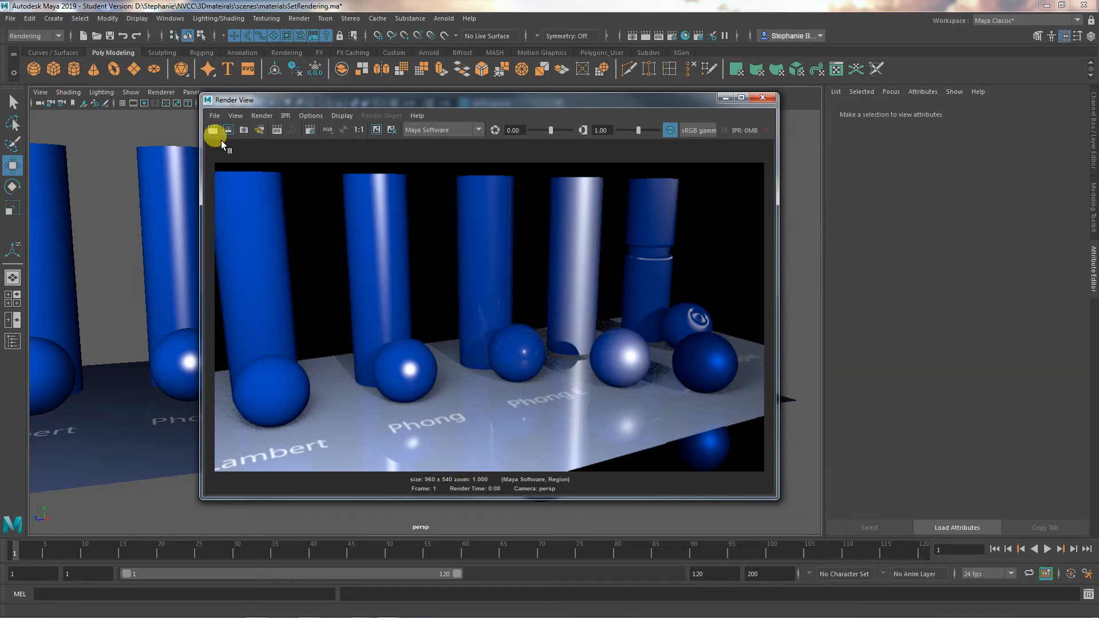
click(210, 129)
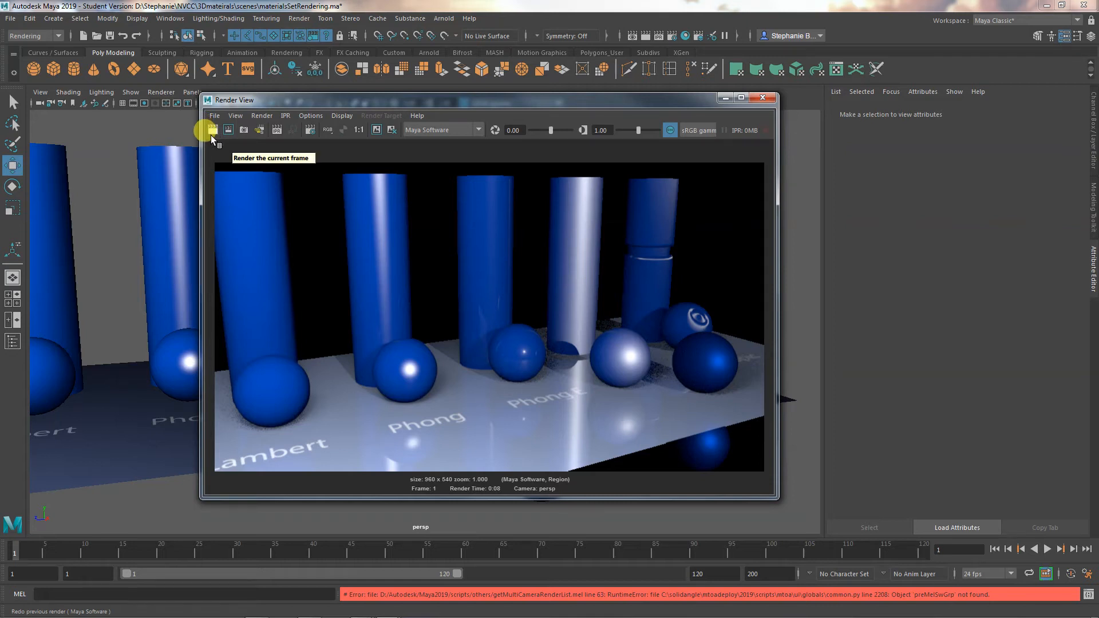
click(291, 259)
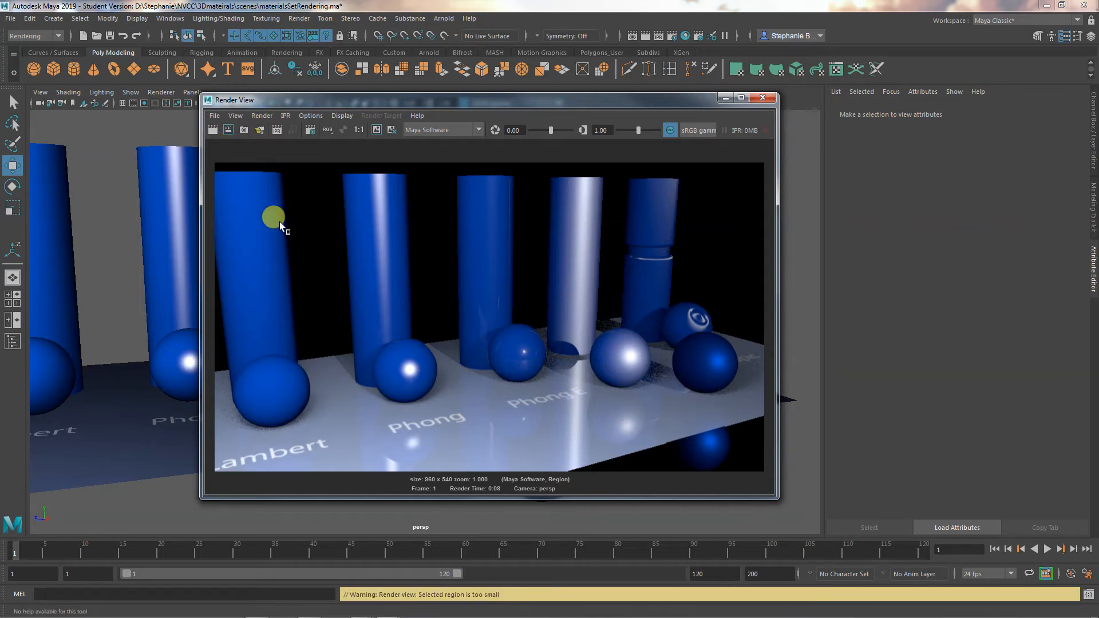
click(212, 129)
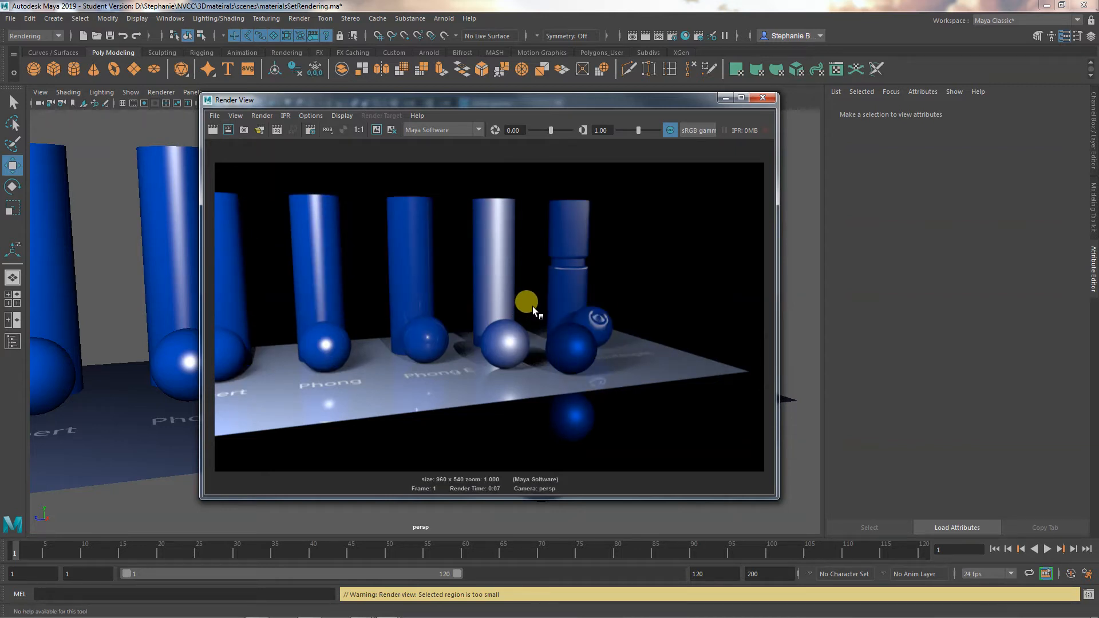
Move the render window off the viewport, show the camera's Resolution Gate and frame the five material samples within it.
drag(465, 101, 637, 90)
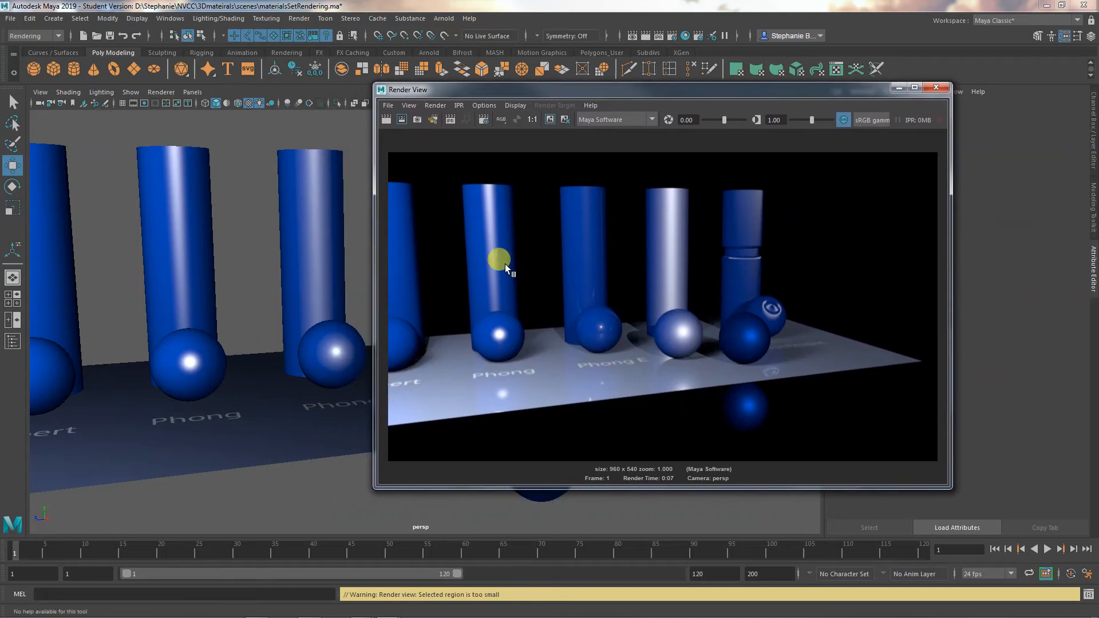
alt+drag(227, 405, 321, 410)
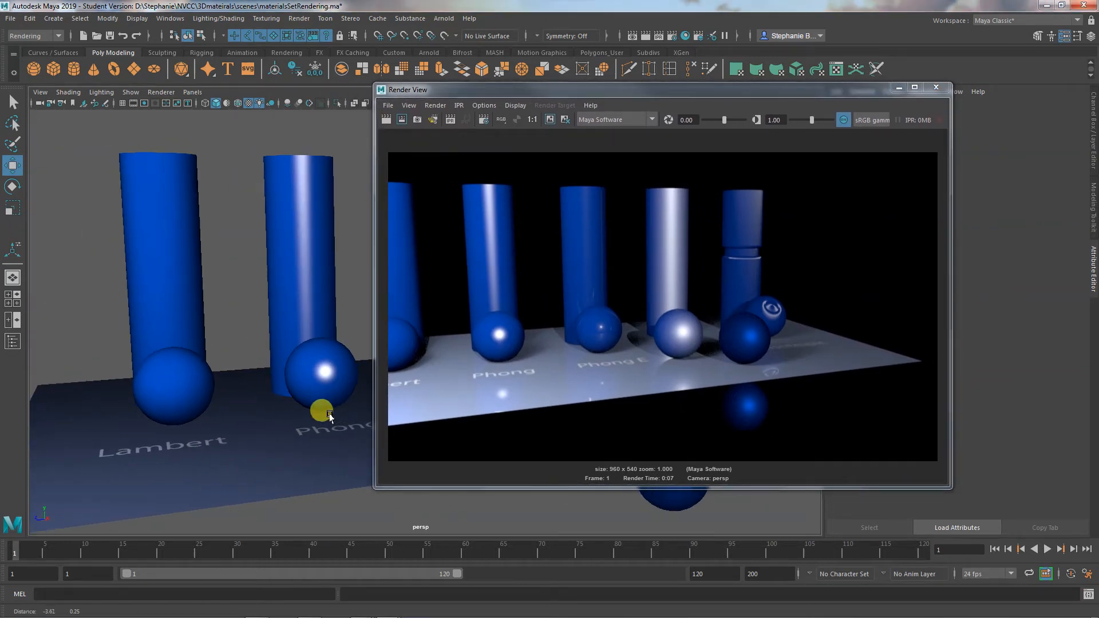
drag(775, 90, 1098, 93)
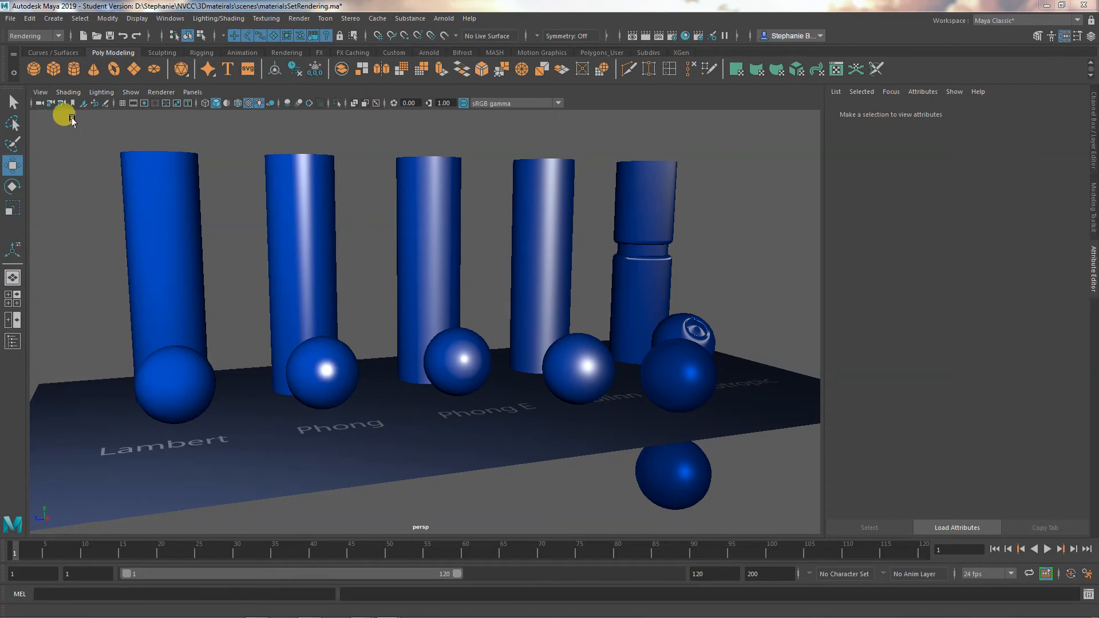
click(40, 92)
mouse_move(88, 309)
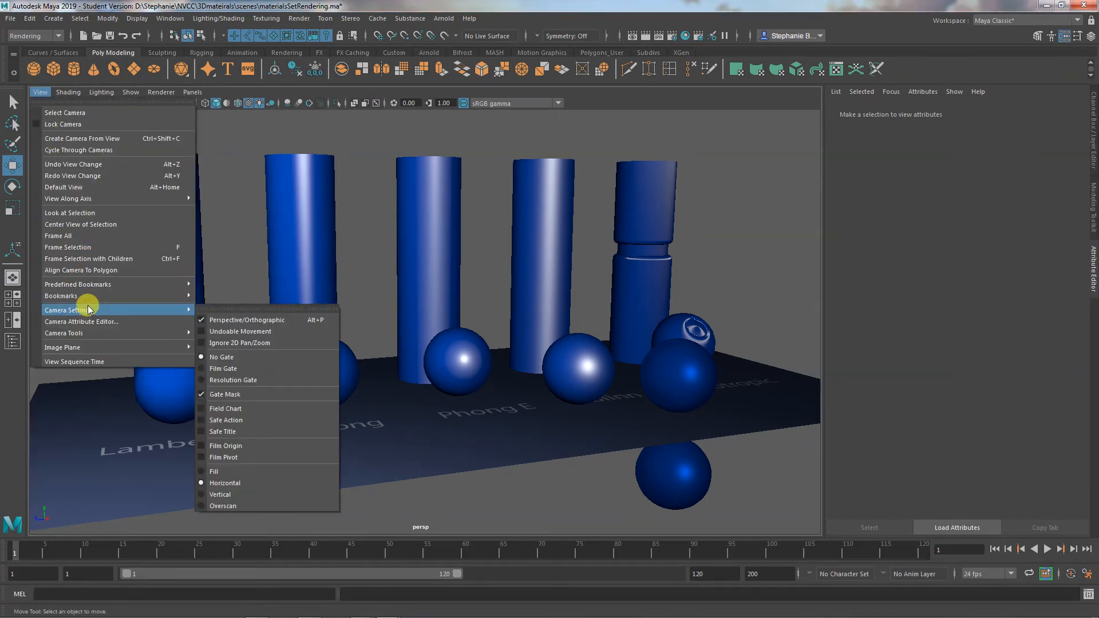
click(230, 380)
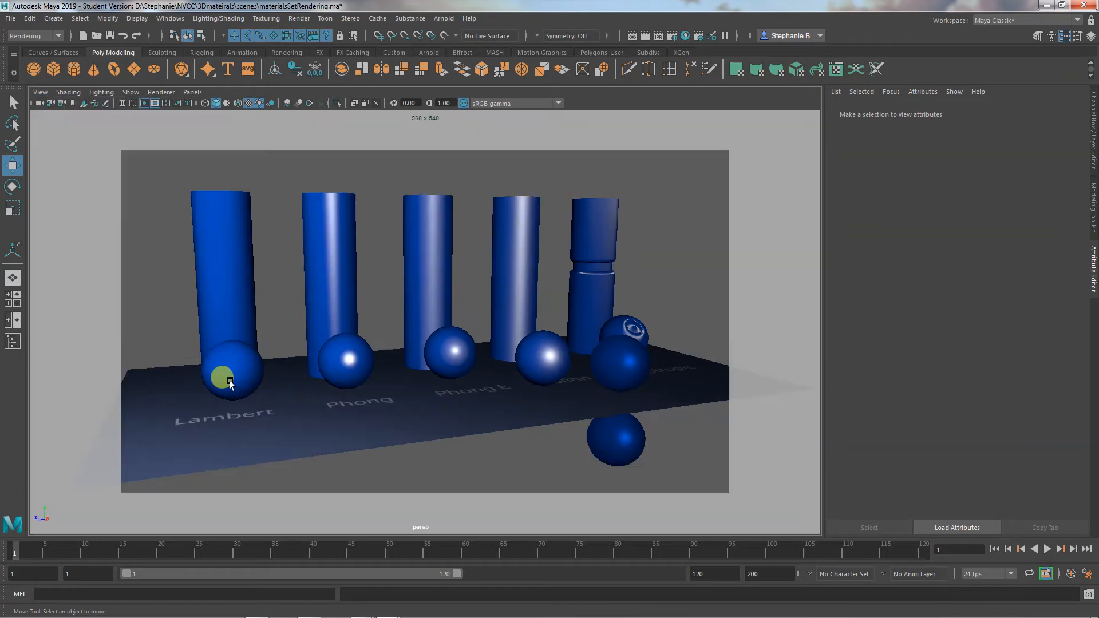
alt+right_drag(215, 375, 282, 378)
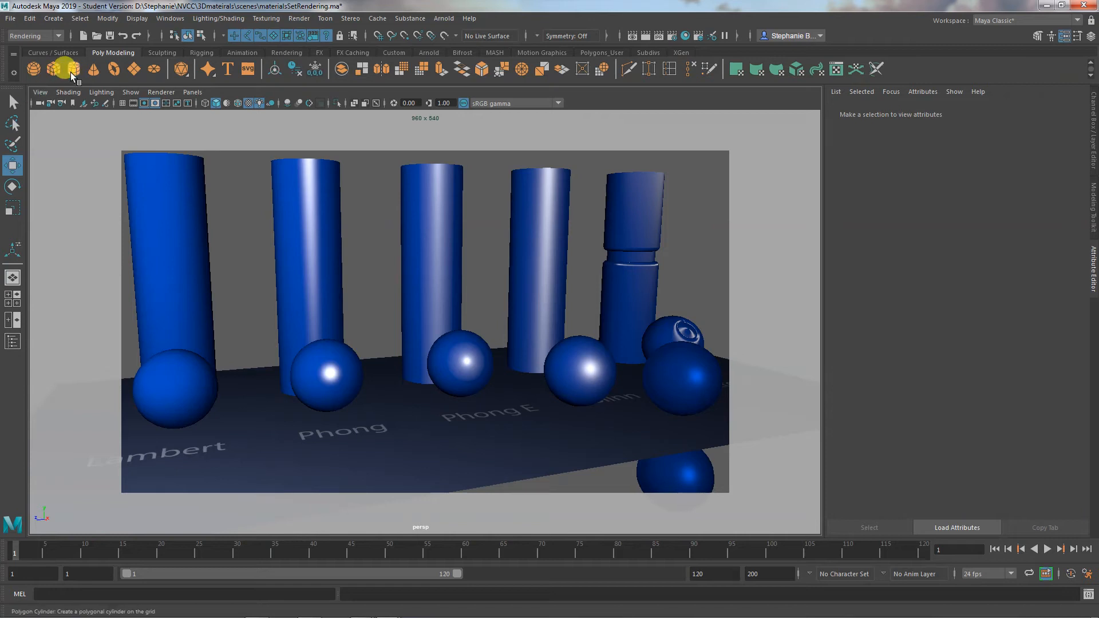
Switch the persp camera back to No Gate and render the reframed view.
click(40, 91)
mouse_move(103, 314)
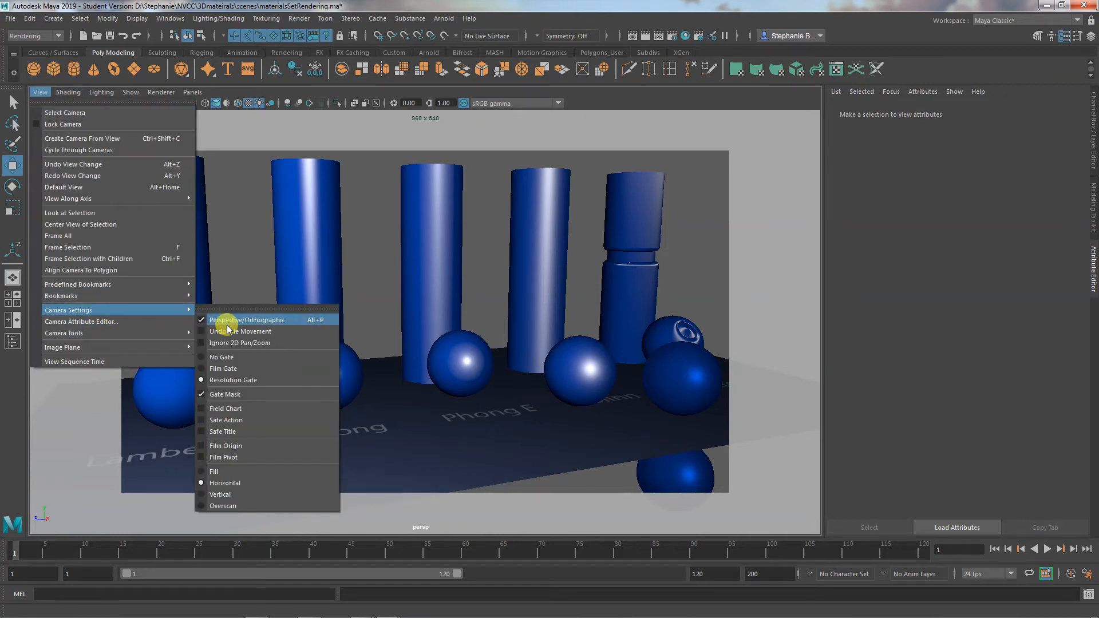
click(234, 357)
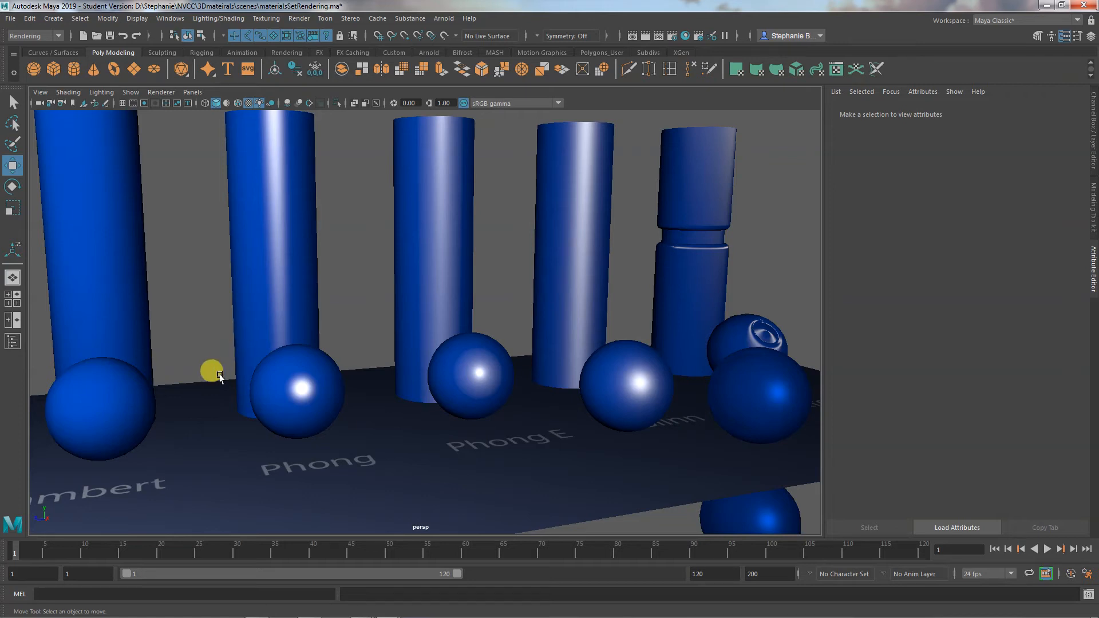
alt+middle_drag(283, 368, 275, 368)
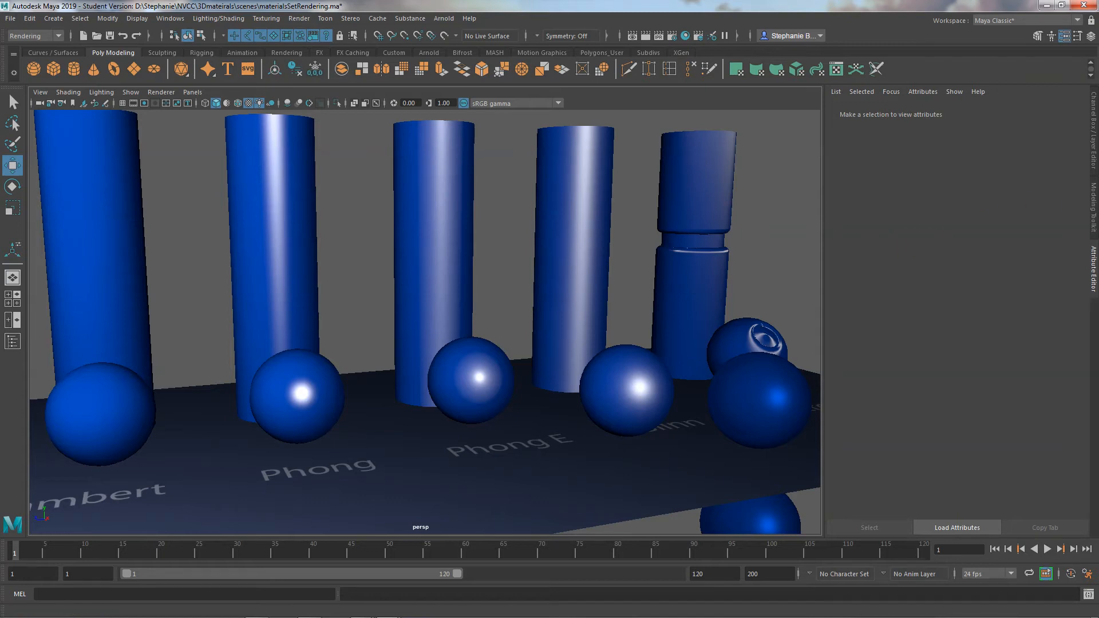
drag(939, 138, 372, 100)
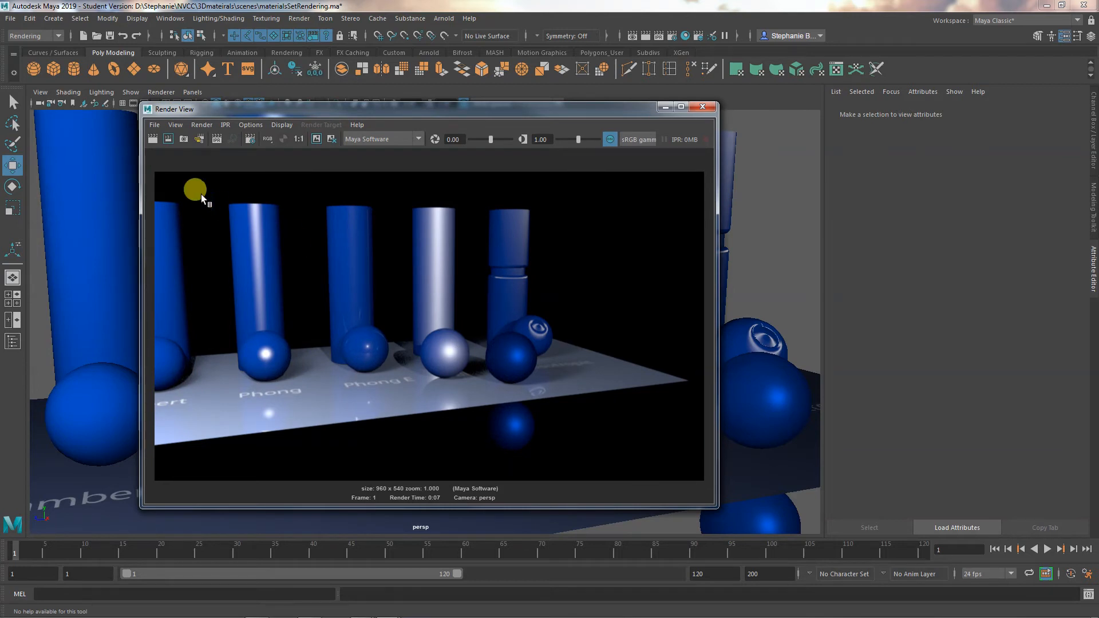
click(153, 139)
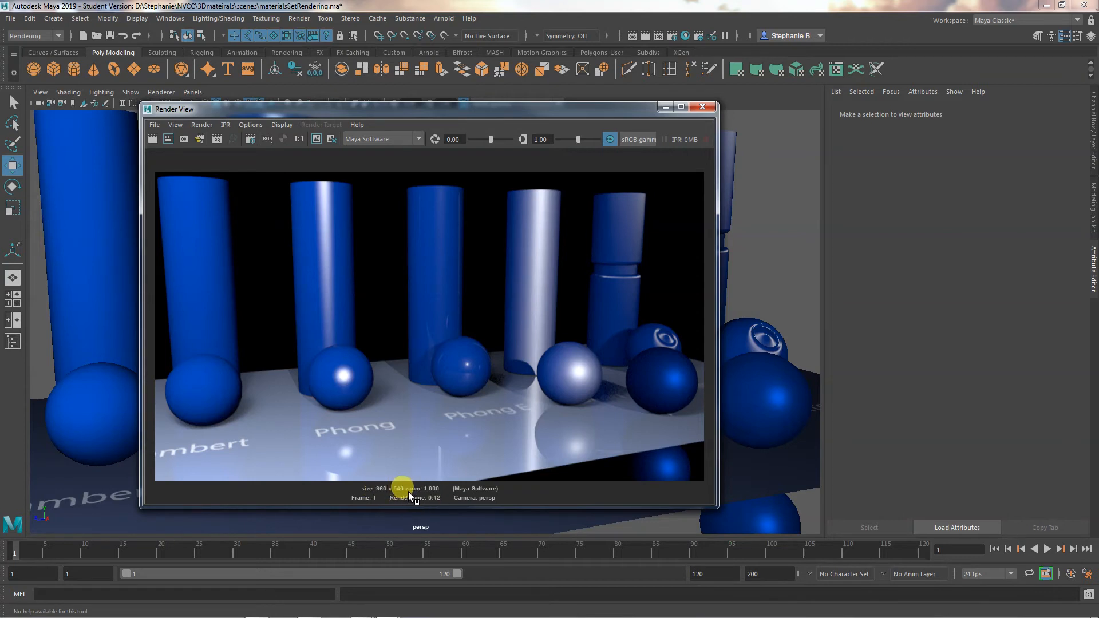
Examine the shadows and reflections around the Phong and Phong E objects up close in the rendered image.
scroll(403, 384, up, 3)
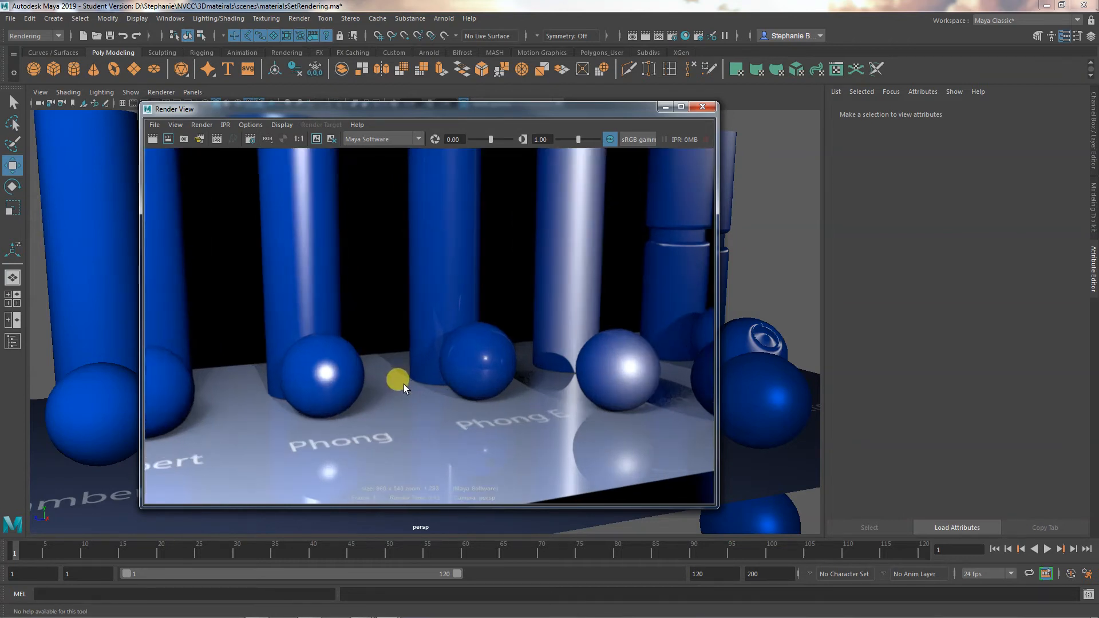
scroll(403, 387, up, 8)
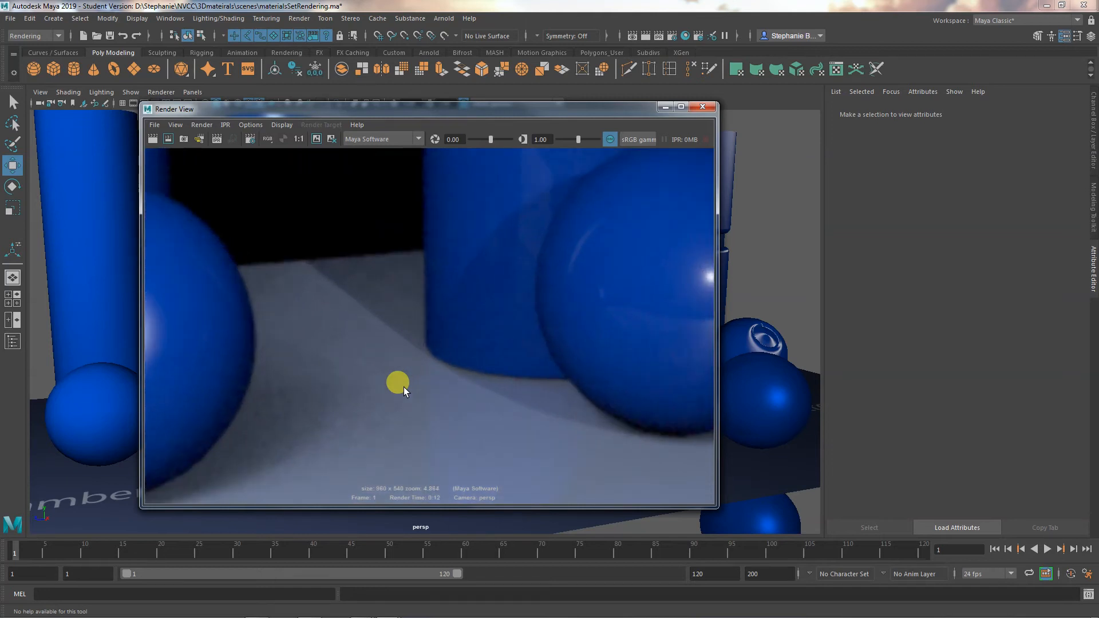
scroll(404, 387, up, 1)
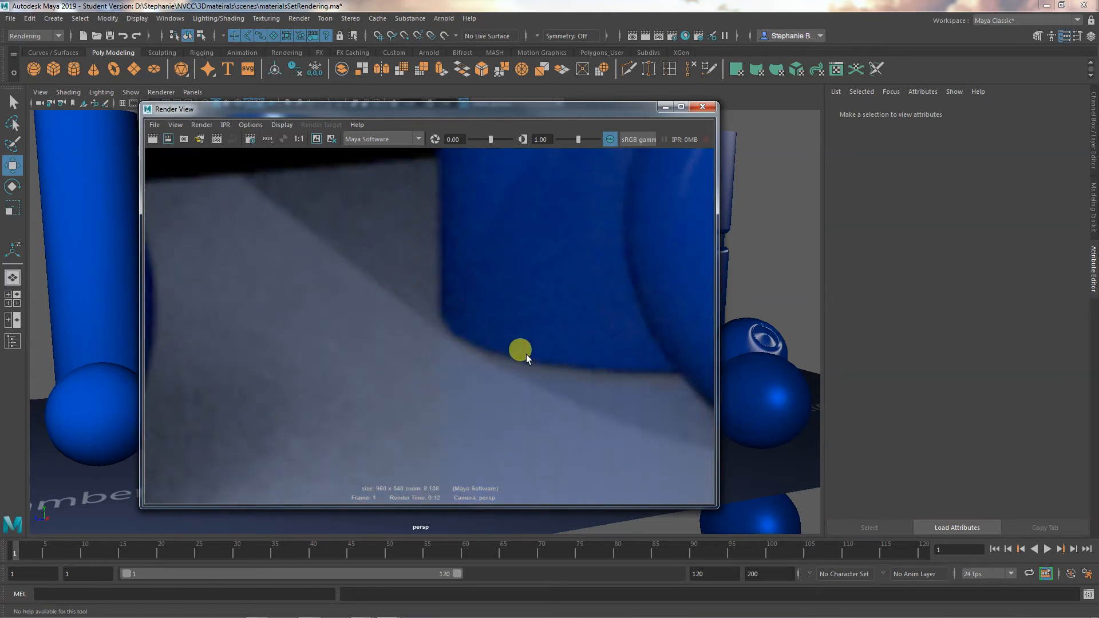
scroll(419, 330, down, 15)
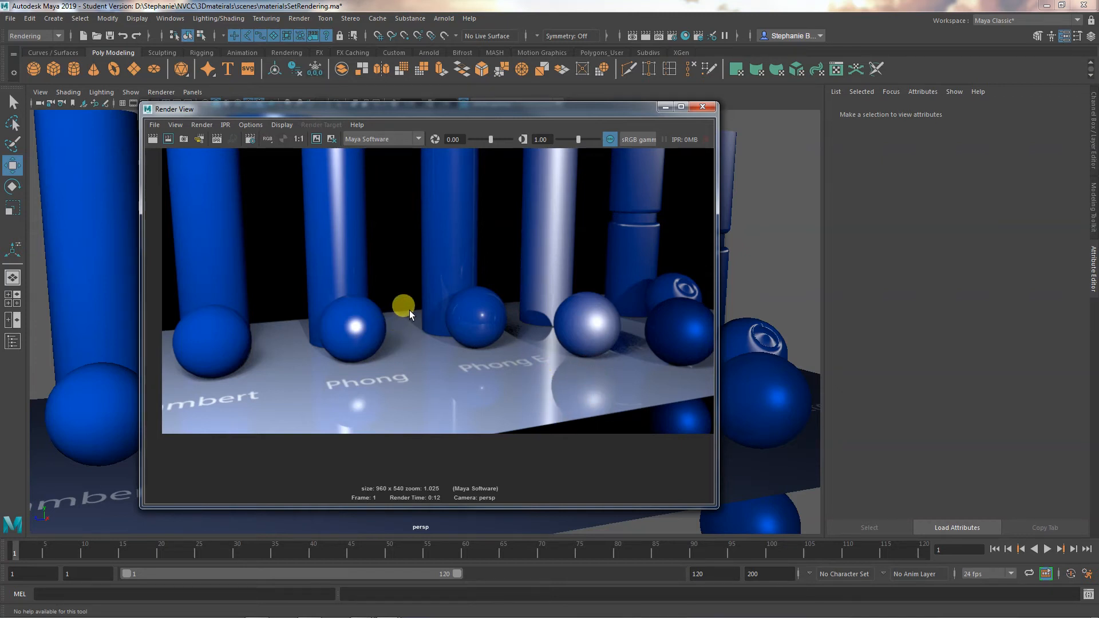
scroll(422, 345, up, 2)
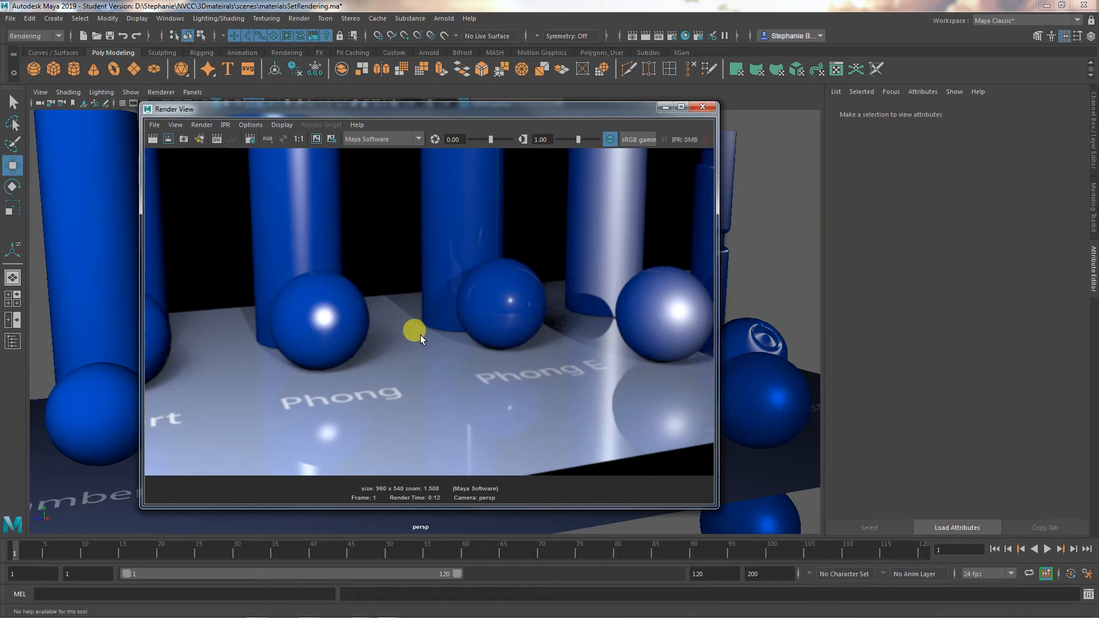
scroll(418, 334, down, 2)
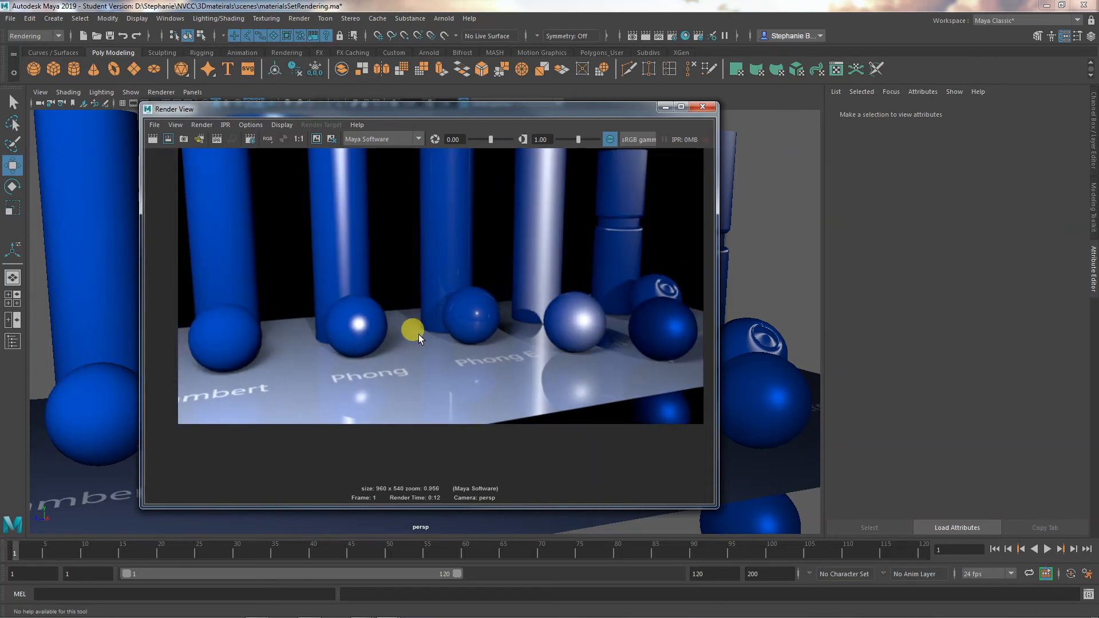
Reopen the Render View, clear the small region near the Phong label and render the whole frame again.
drag(418, 334, 391, 359)
key(space)
click(703, 107)
click(645, 36)
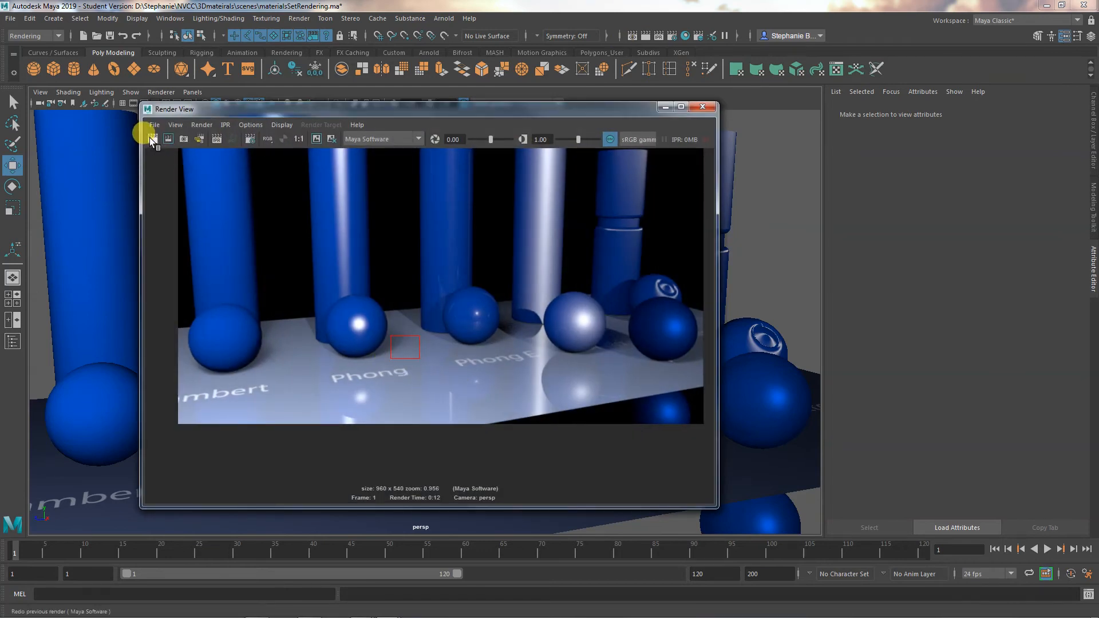
click(150, 139)
click(201, 343)
click(152, 139)
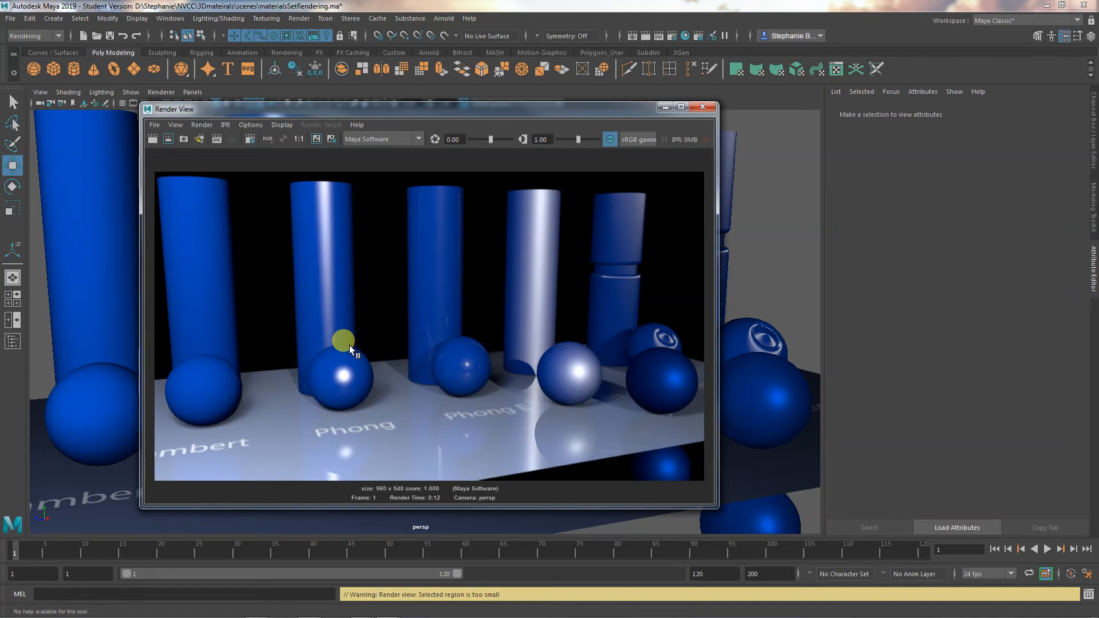
Select the Lambert sphere and brighten the ambient color of its lambertIncan material to near white.
click(85, 385)
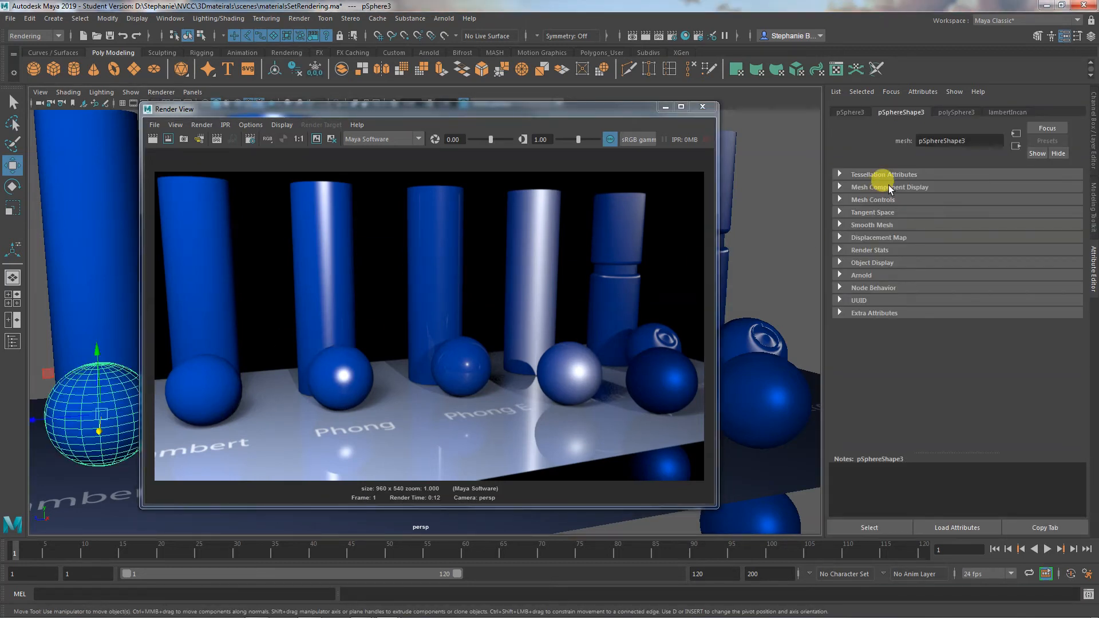
click(1010, 111)
drag(964, 264, 1035, 266)
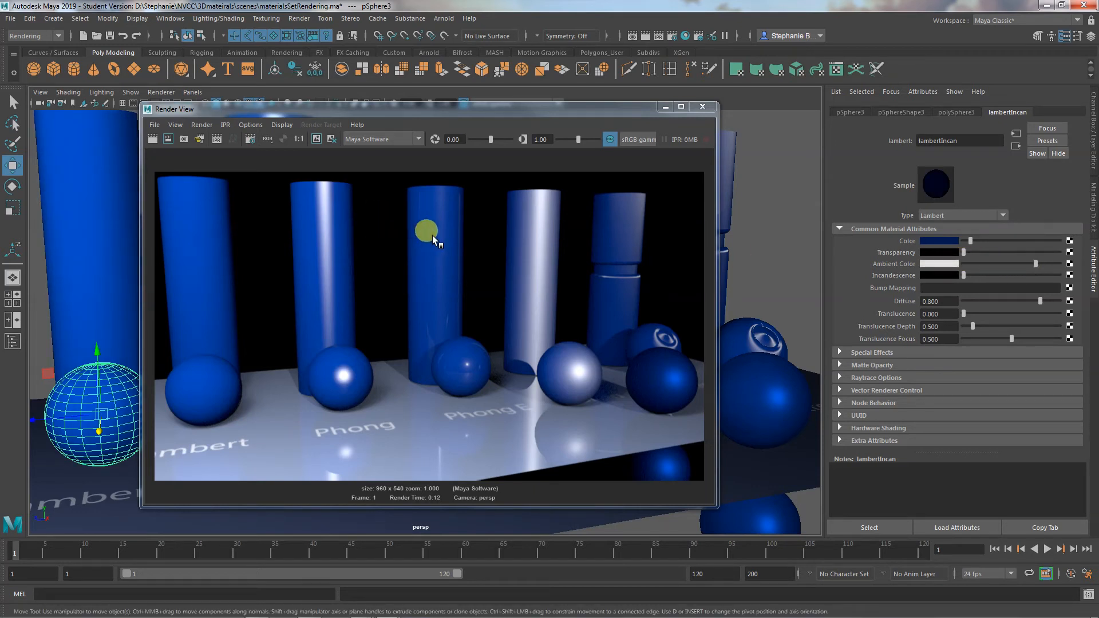
Raise the incandescence of lambertIncan slightly to dark grey and render only a region across the lower Lambert cylinder and sphere.
click(36, 453)
click(80, 427)
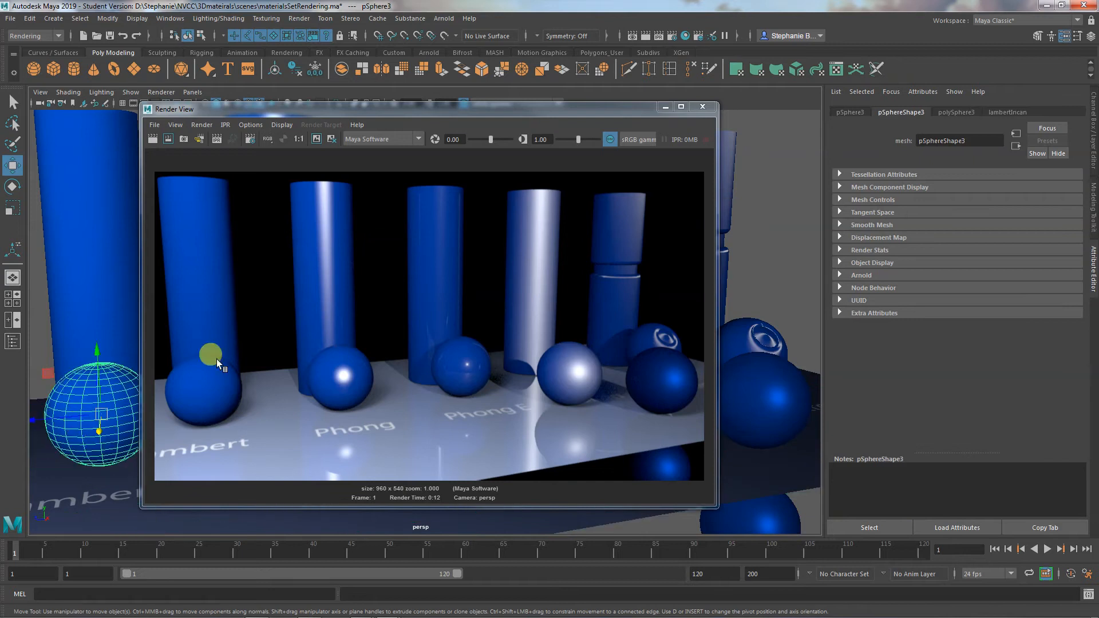
click(1006, 112)
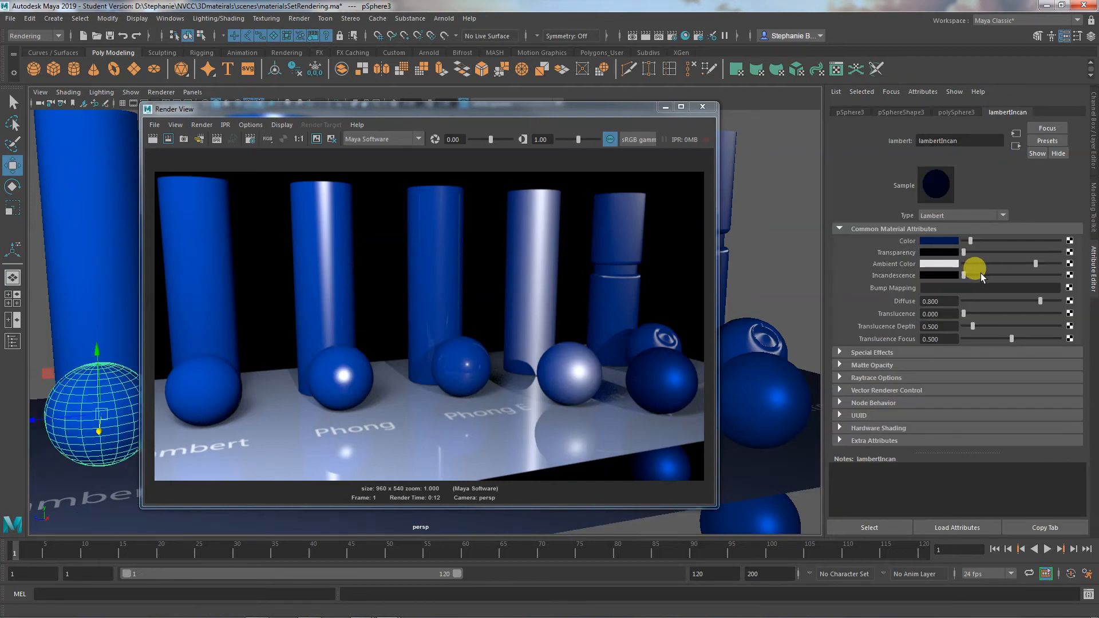
mouse_move(963, 275)
mouse_down()
mouse_move(979, 275)
mouse_move(970, 273)
mouse_up()
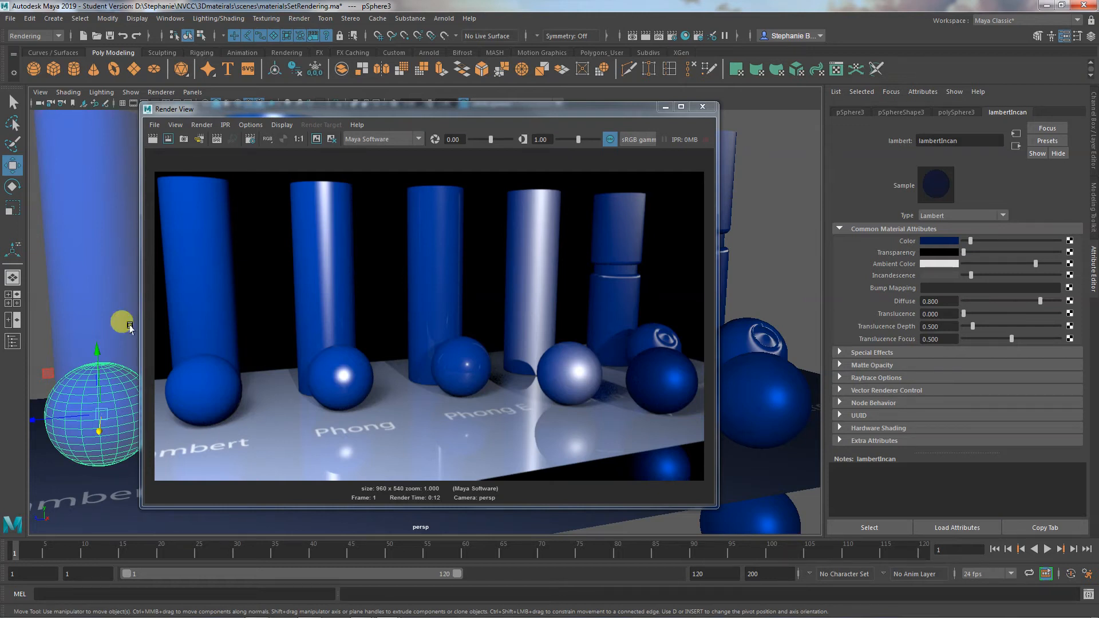
drag(320, 289, 148, 389)
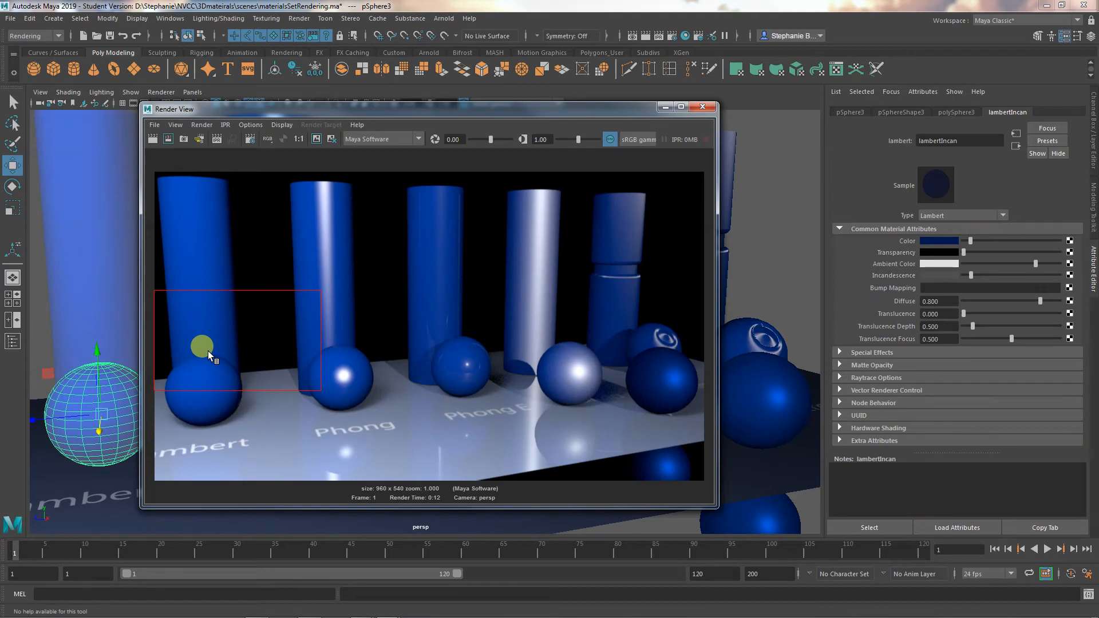
click(169, 140)
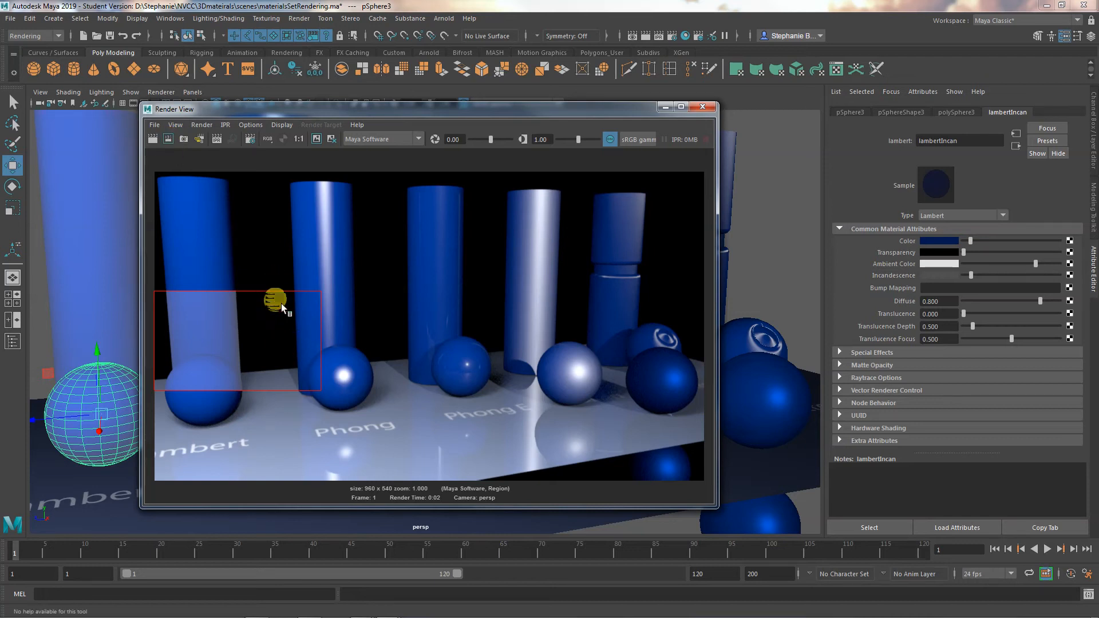
Clear the render region, undo the ambient color and incandescence changes on the Lambert sphere's material, and keep the current render for comparison.
click(298, 425)
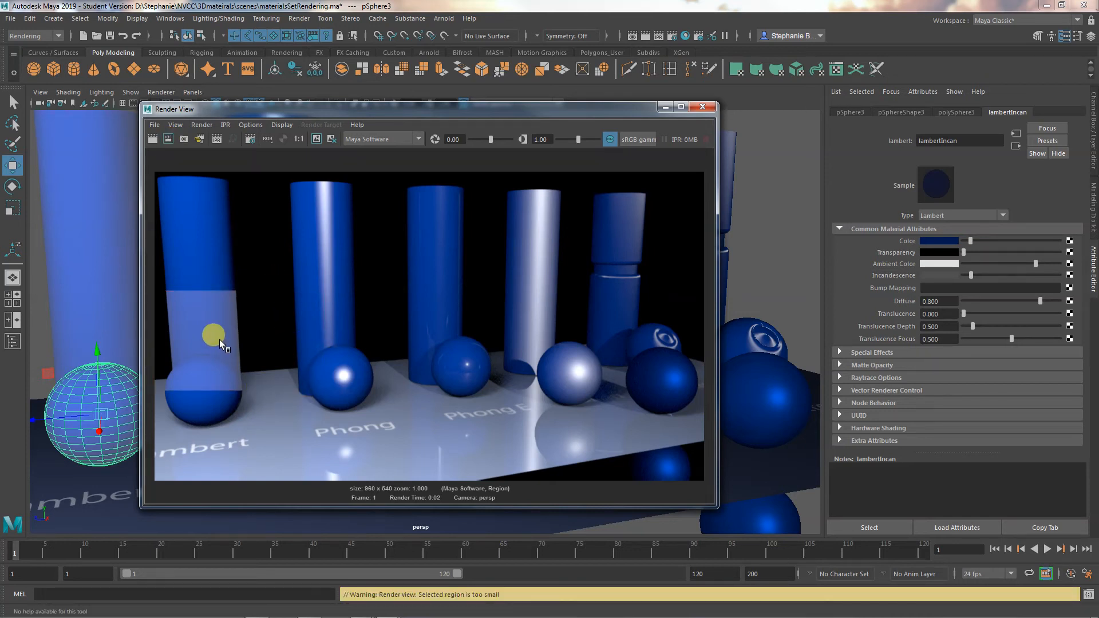
click(118, 256)
key(ctrl+z)
key(ctrl+z)
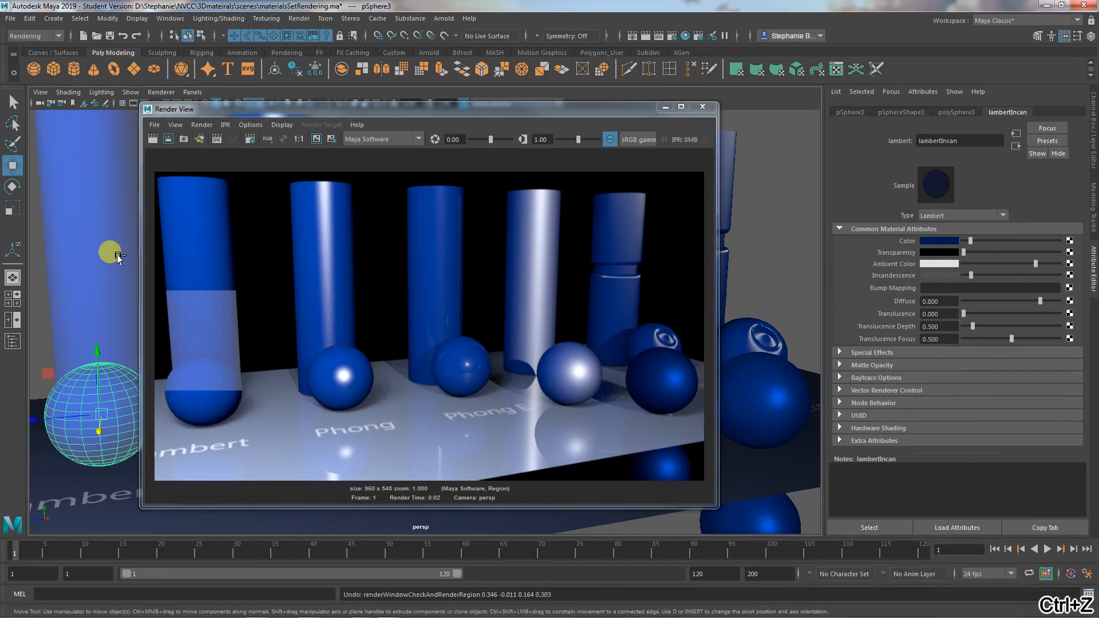
key(ctrl+z)
key(ctrl+z)
key(ctrl+z)
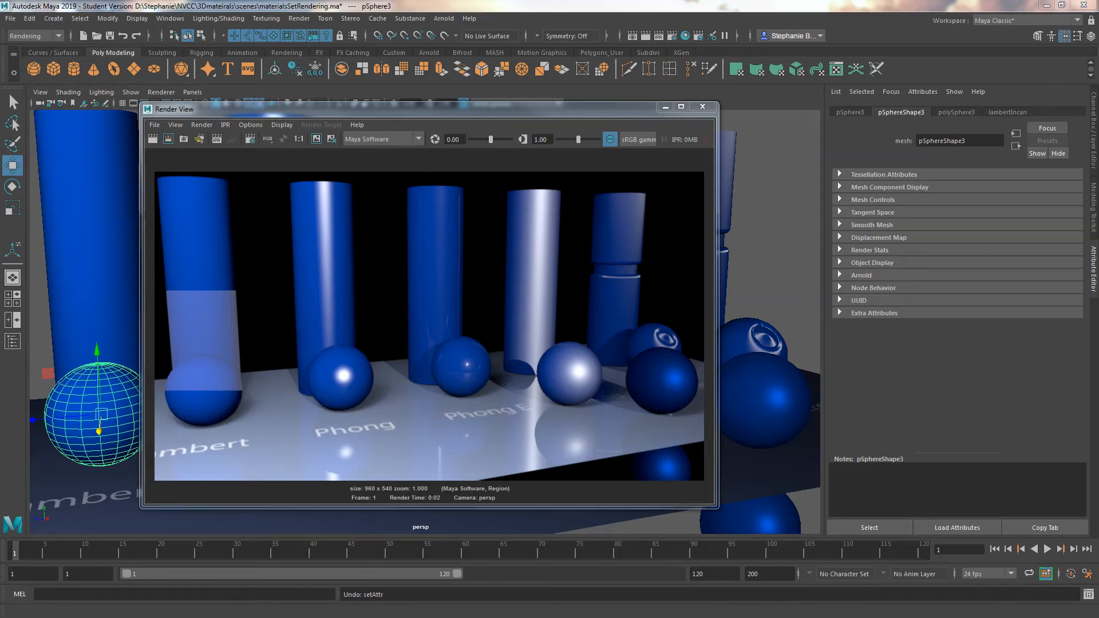
click(318, 140)
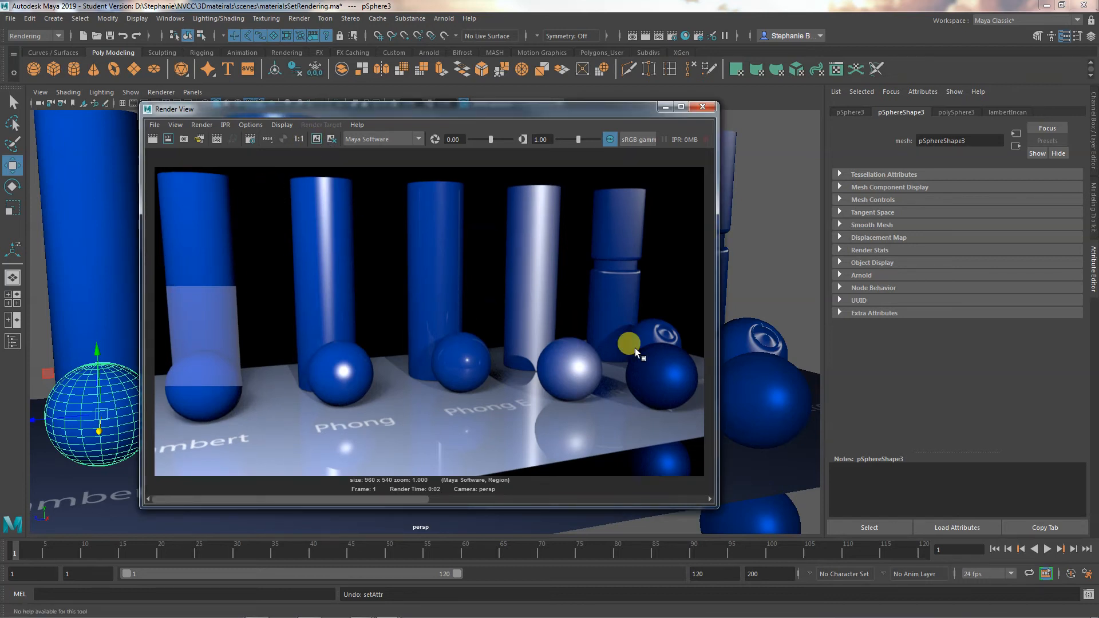
On the sphere's blinn4 material, brighten the specular color and set the eccentricity to about 0.565, rendering the whole frame again.
click(761, 383)
click(947, 112)
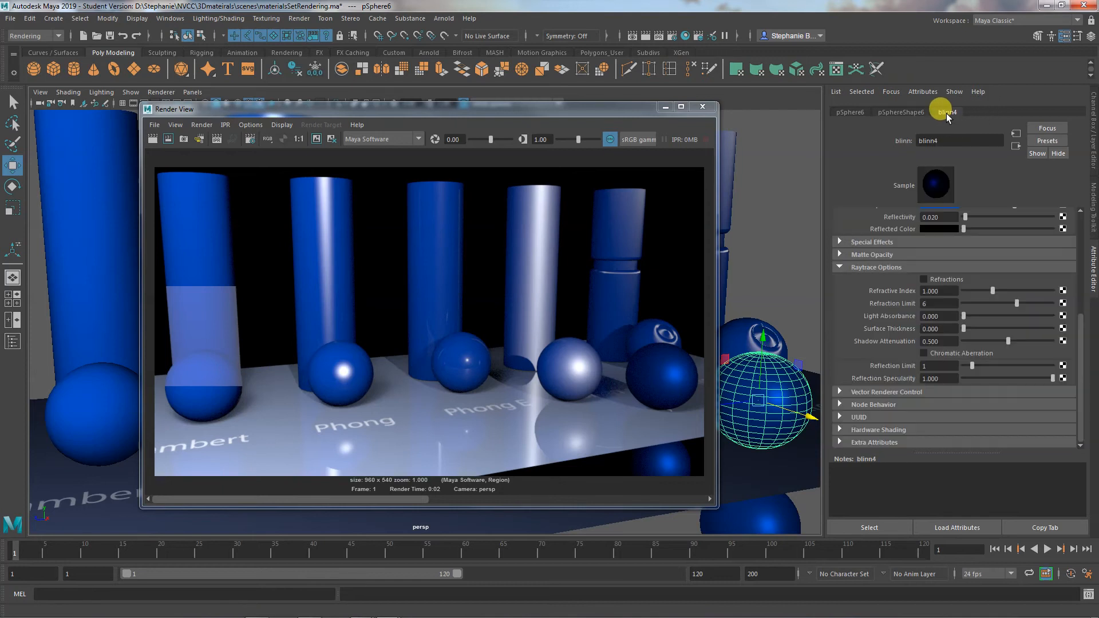
scroll(927, 286, down, 3)
click(952, 302)
scroll(948, 300, up, 3)
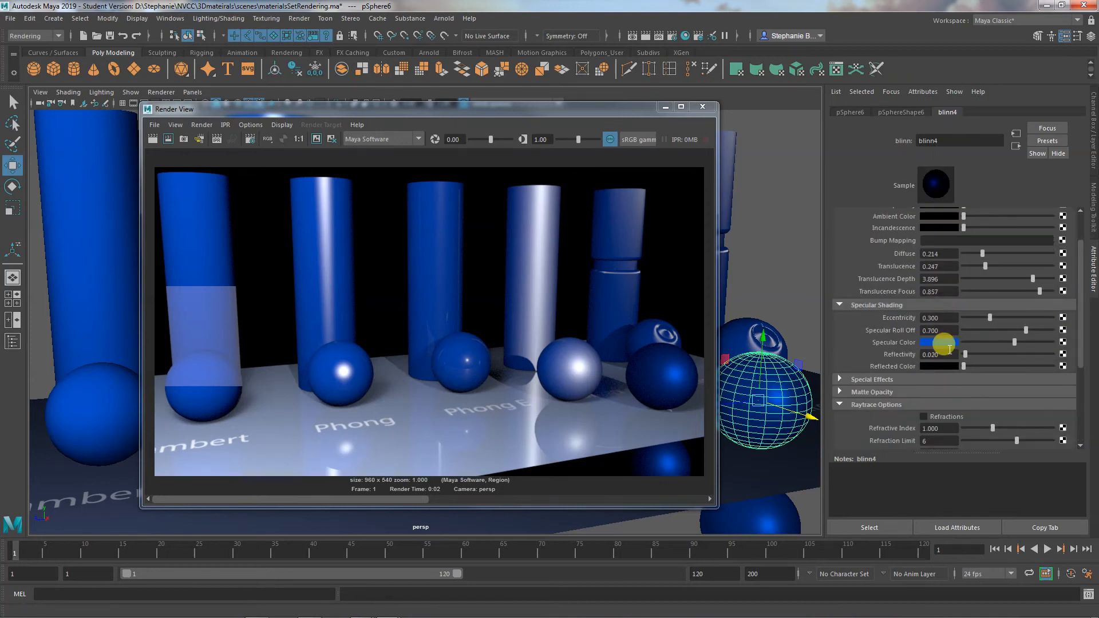
drag(1015, 341, 1012, 319)
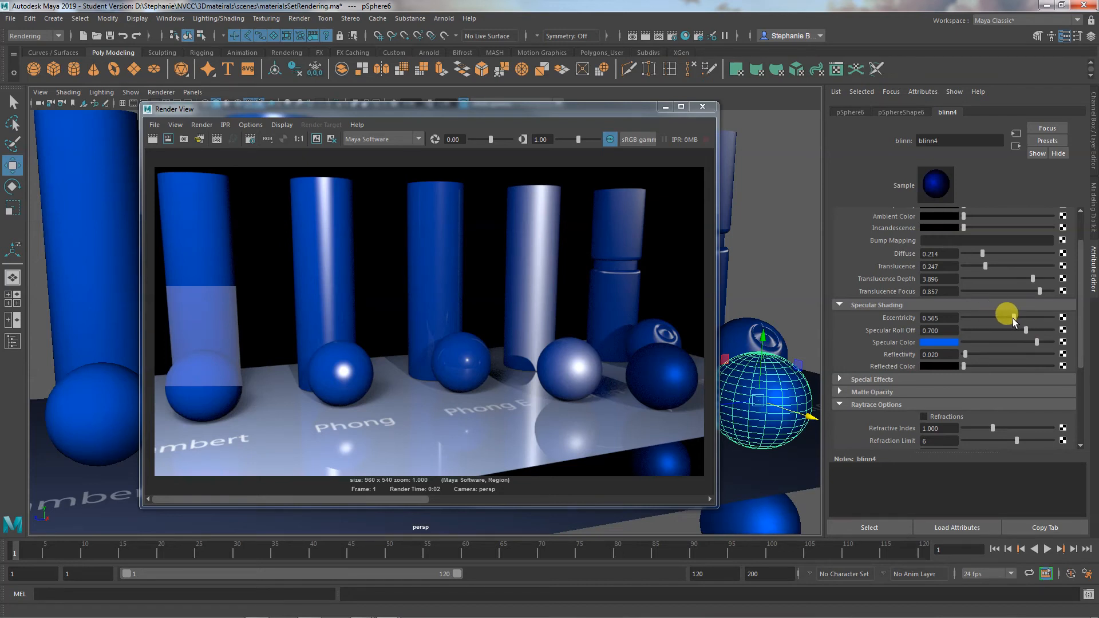
click(661, 345)
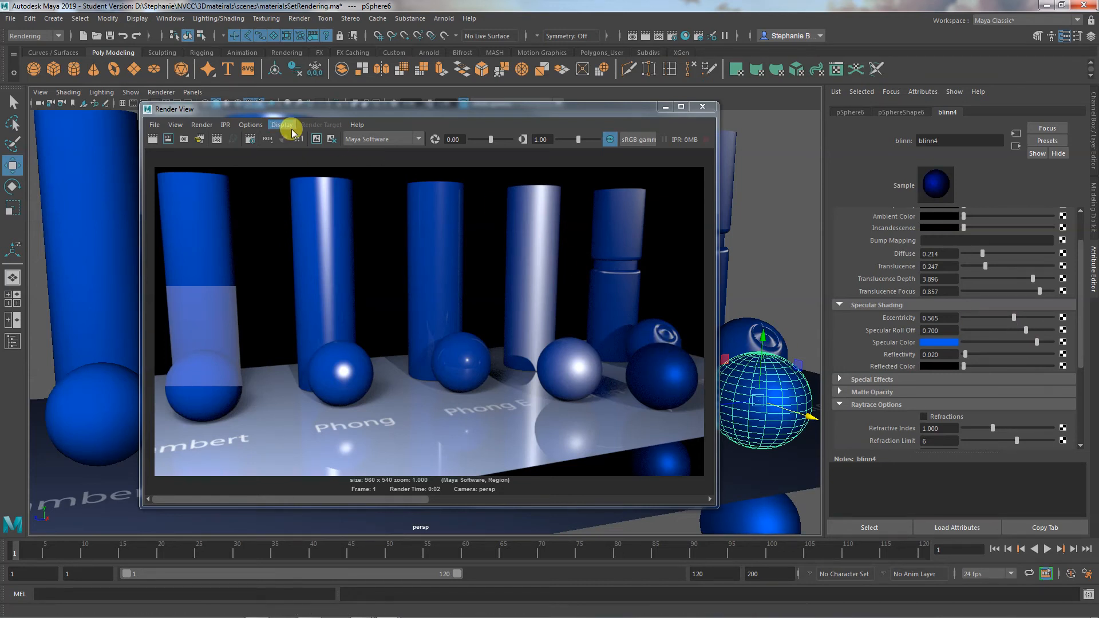
click(155, 138)
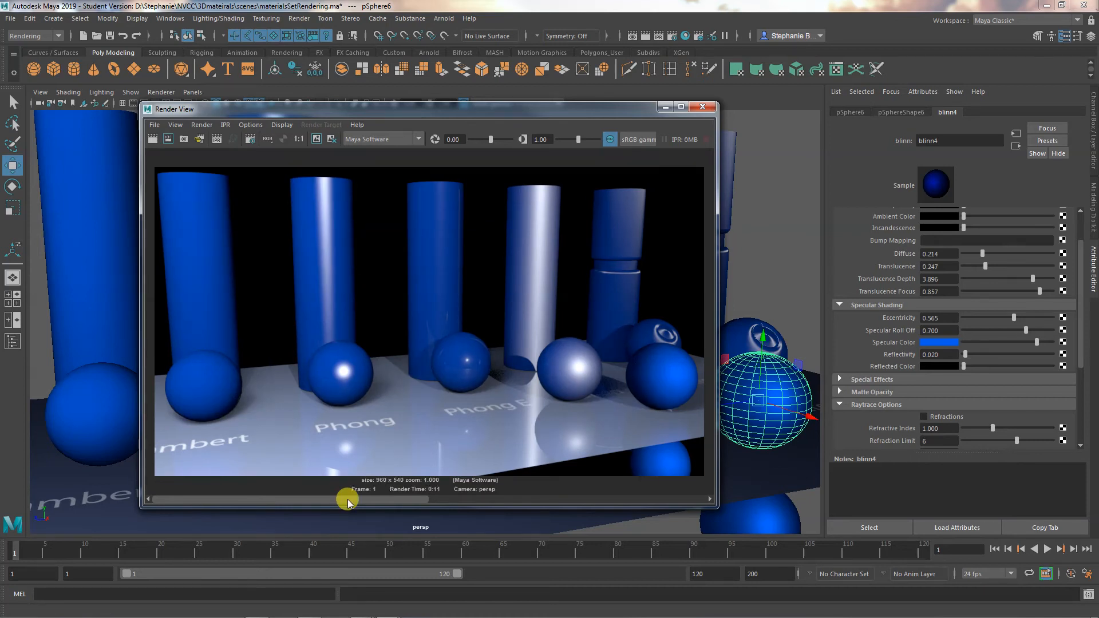
Compare the new render with the kept image and undo the last eccentricity change on blinn4.
drag(345, 499, 532, 505)
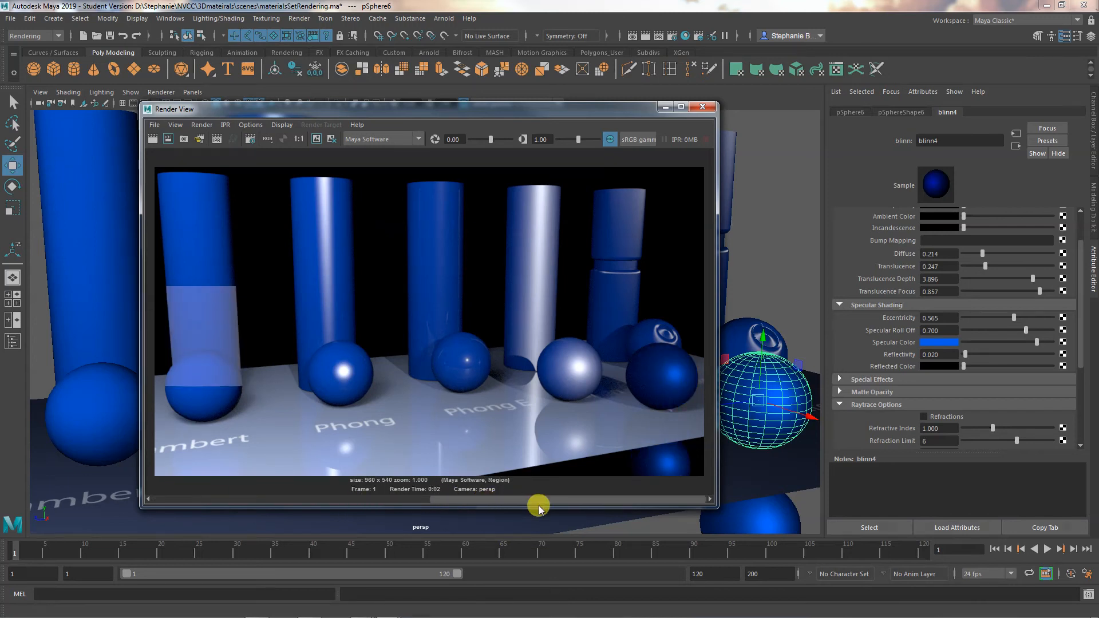
mouse_move(538, 507)
mouse_down()
mouse_move(380, 500)
mouse_move(530, 500)
mouse_up()
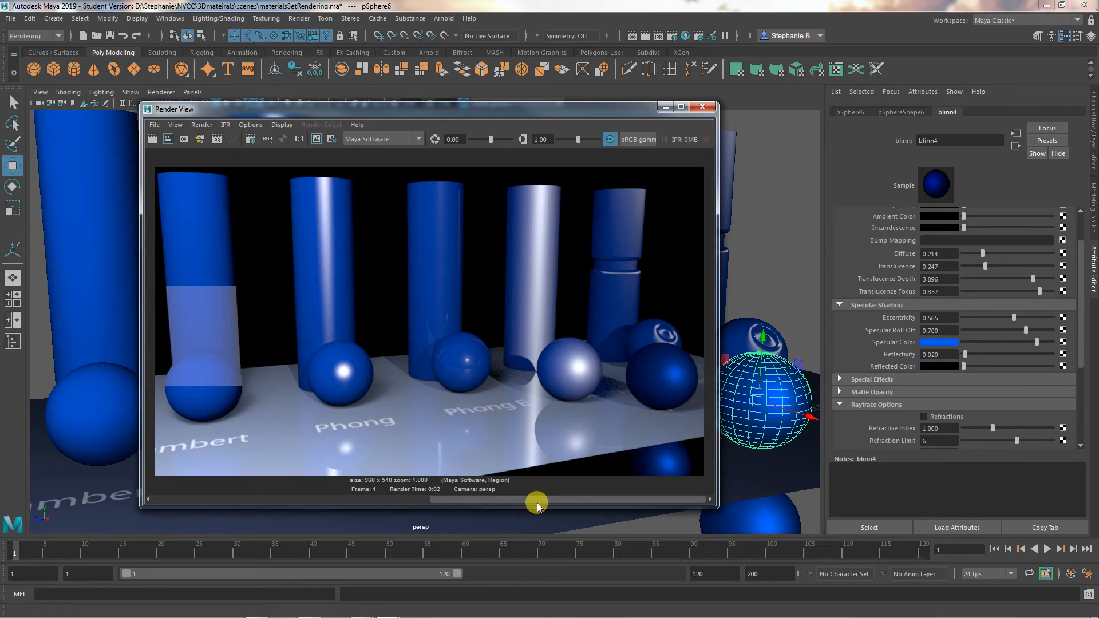
mouse_move(537, 504)
mouse_down()
mouse_move(382, 496)
mouse_move(517, 499)
mouse_up()
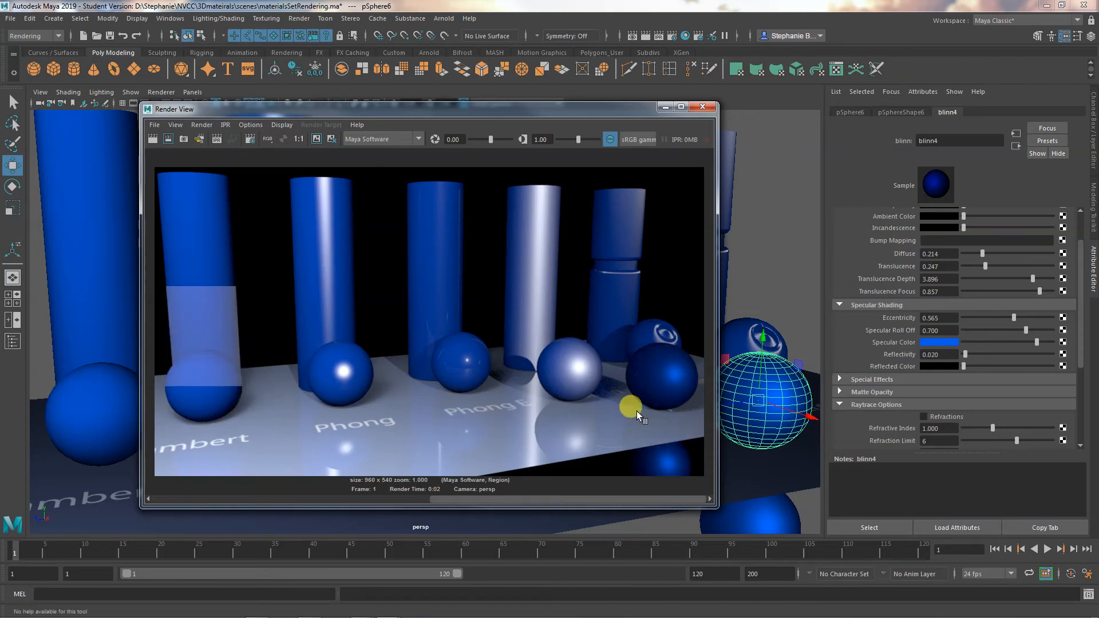
drag(603, 501, 313, 491)
click(781, 240)
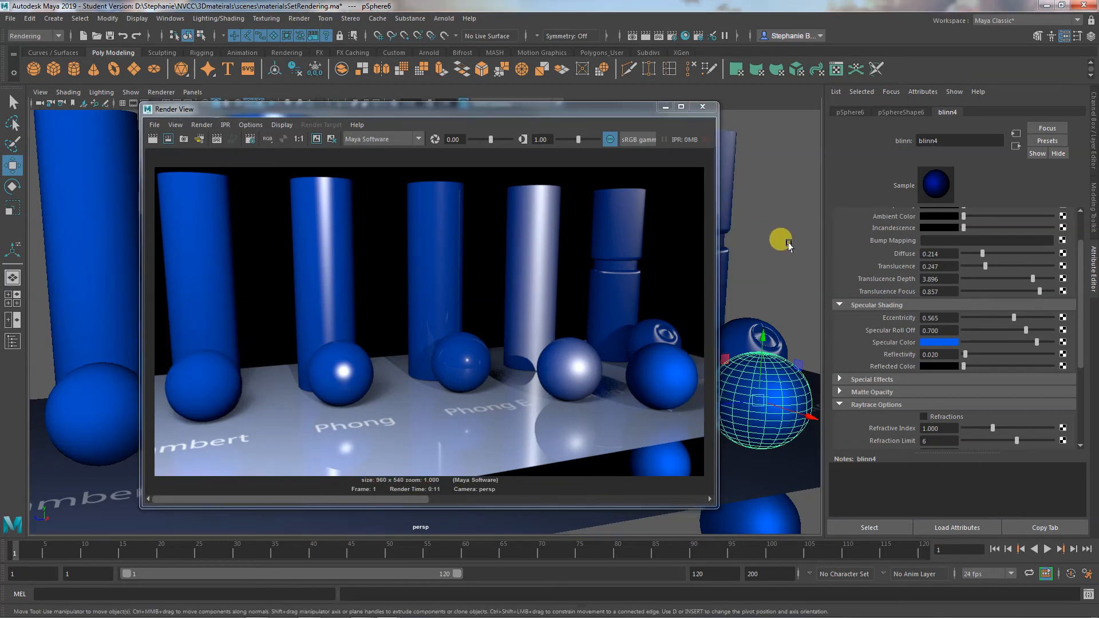
key(ctrl+z)
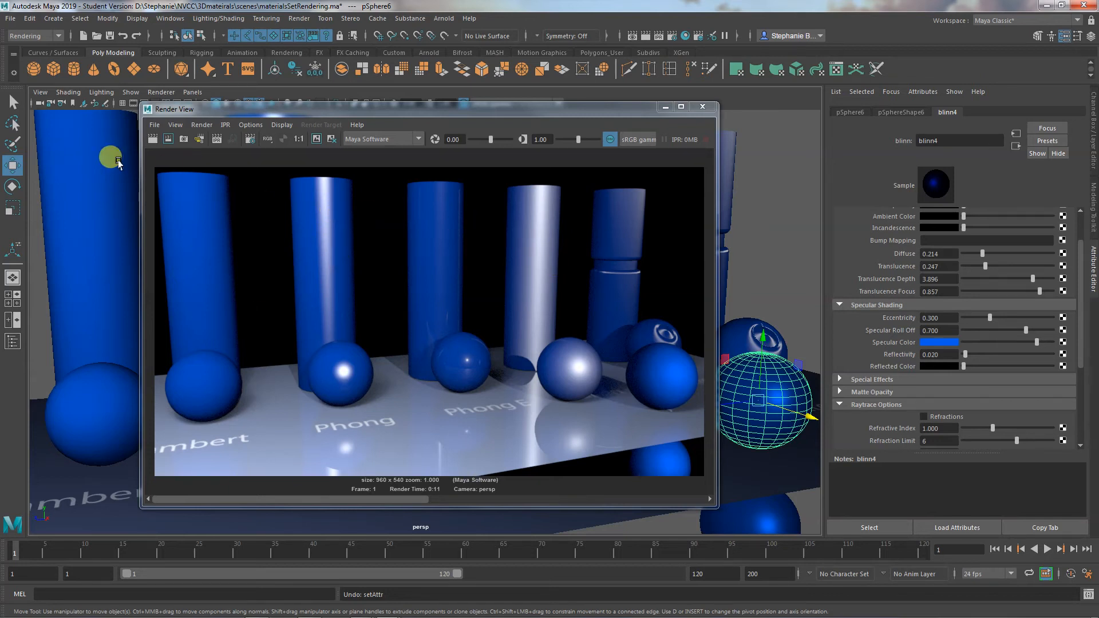
Apply Raw Image as the save mode for rendered images and deselect the sphere.
click(154, 125)
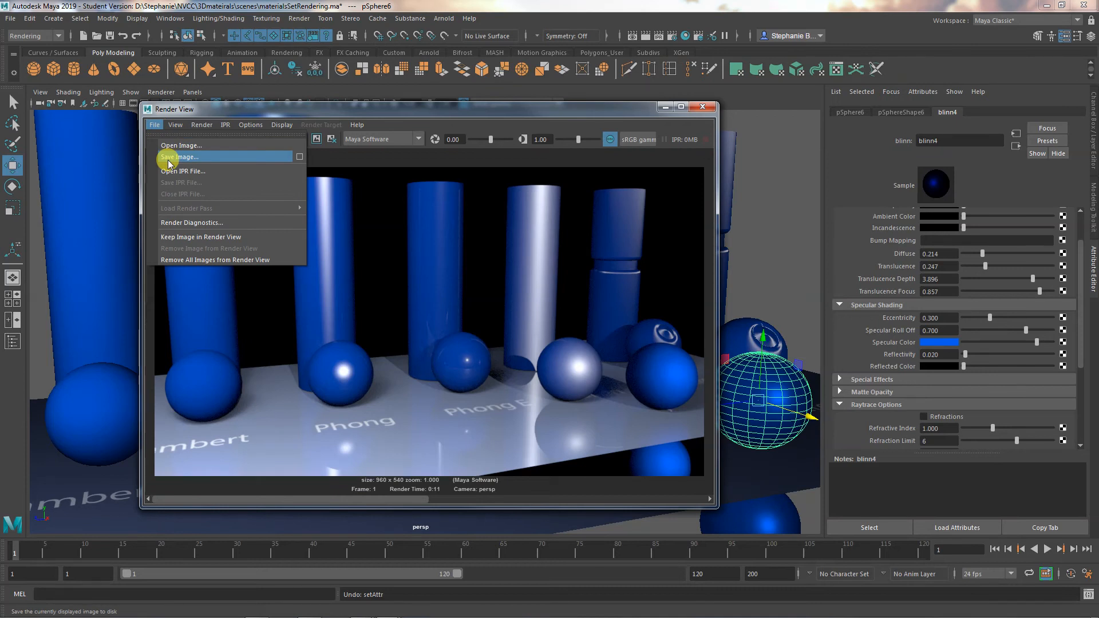
click(298, 159)
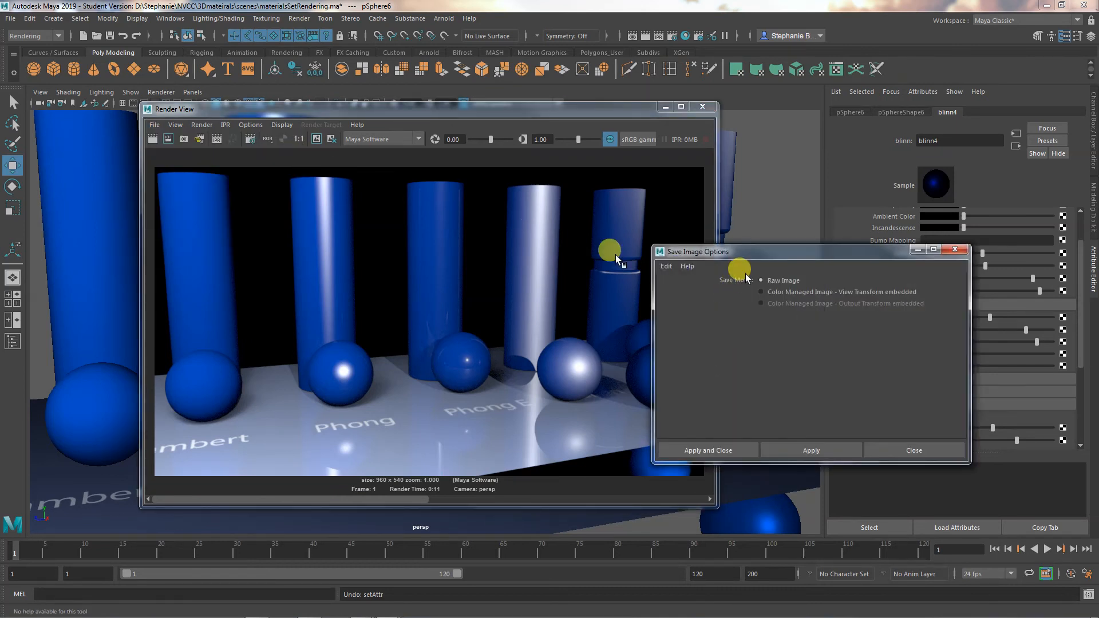
drag(768, 260, 385, 228)
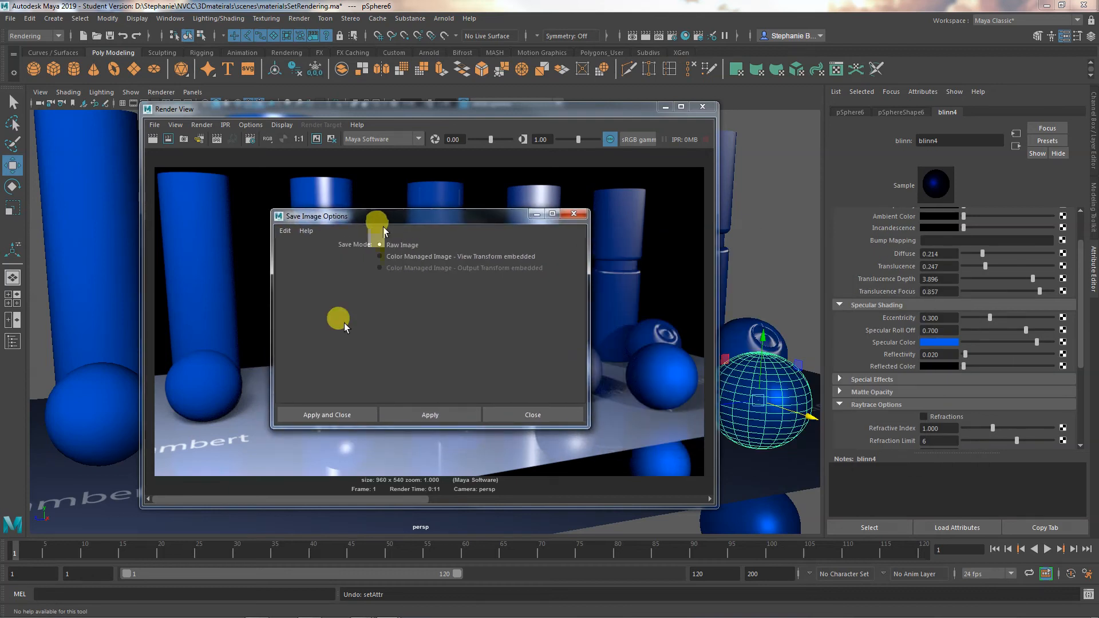
click(357, 413)
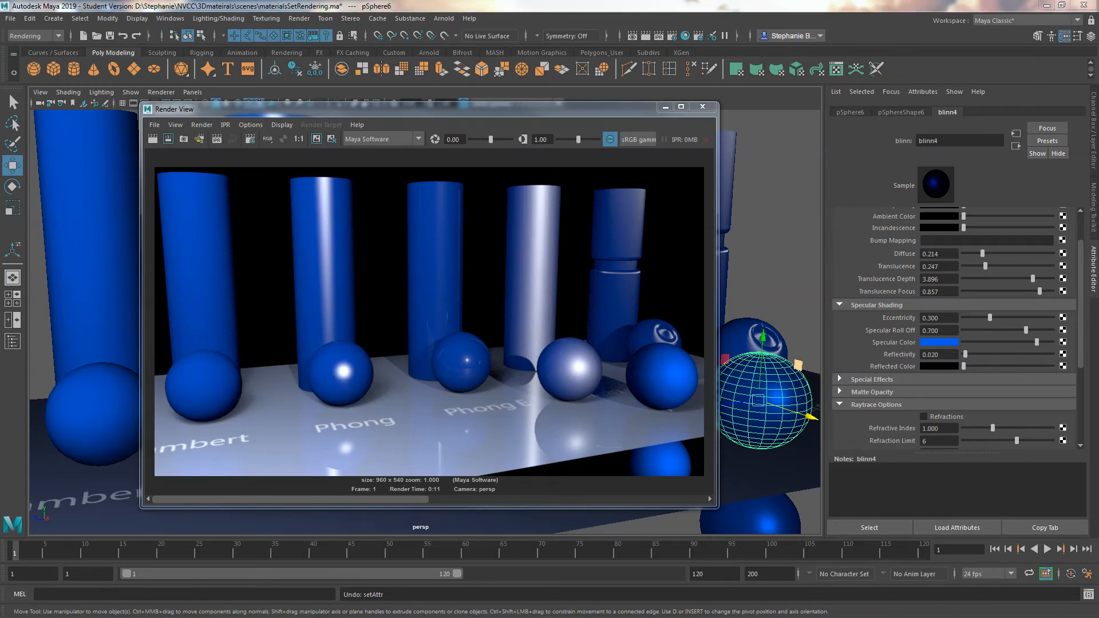
click(819, 273)
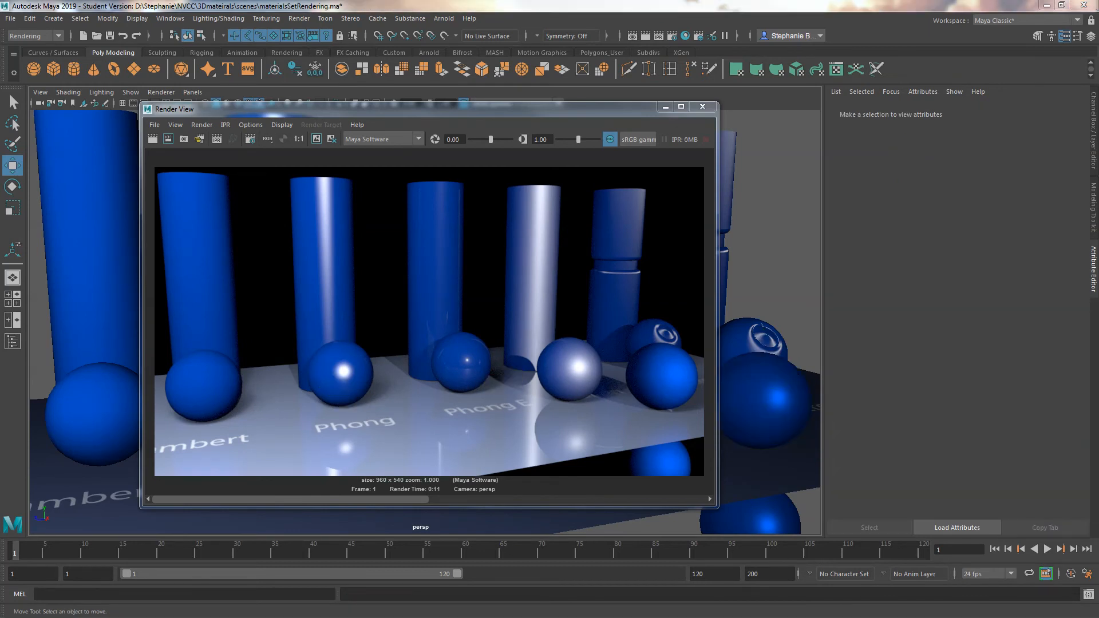
Save the rendered image as a JPEG named metalTest in the project's images folder.
click(154, 125)
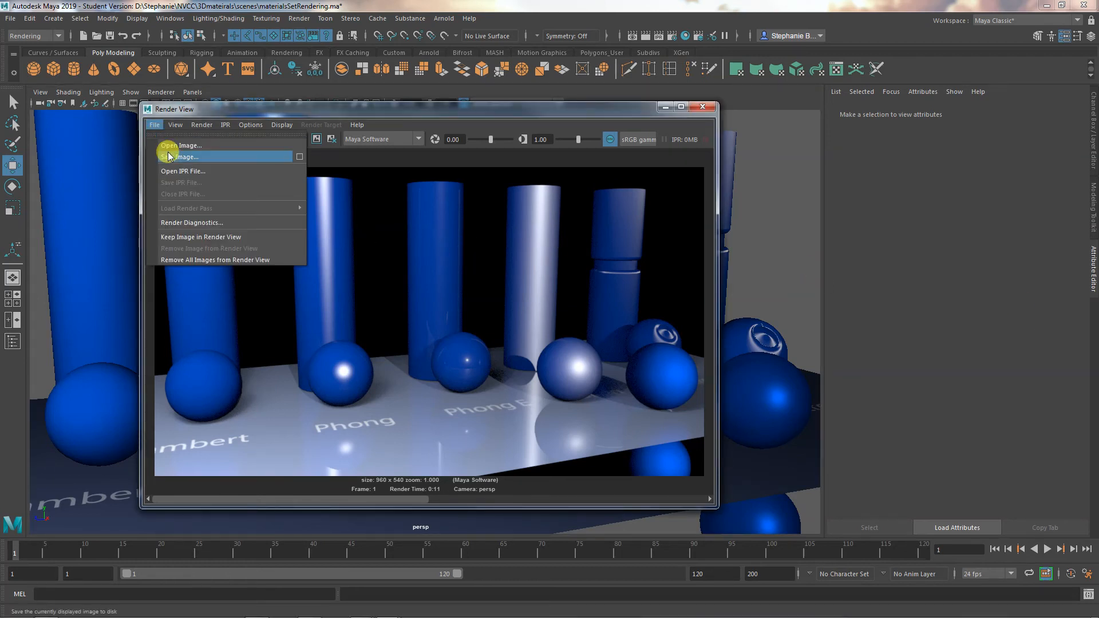
click(219, 156)
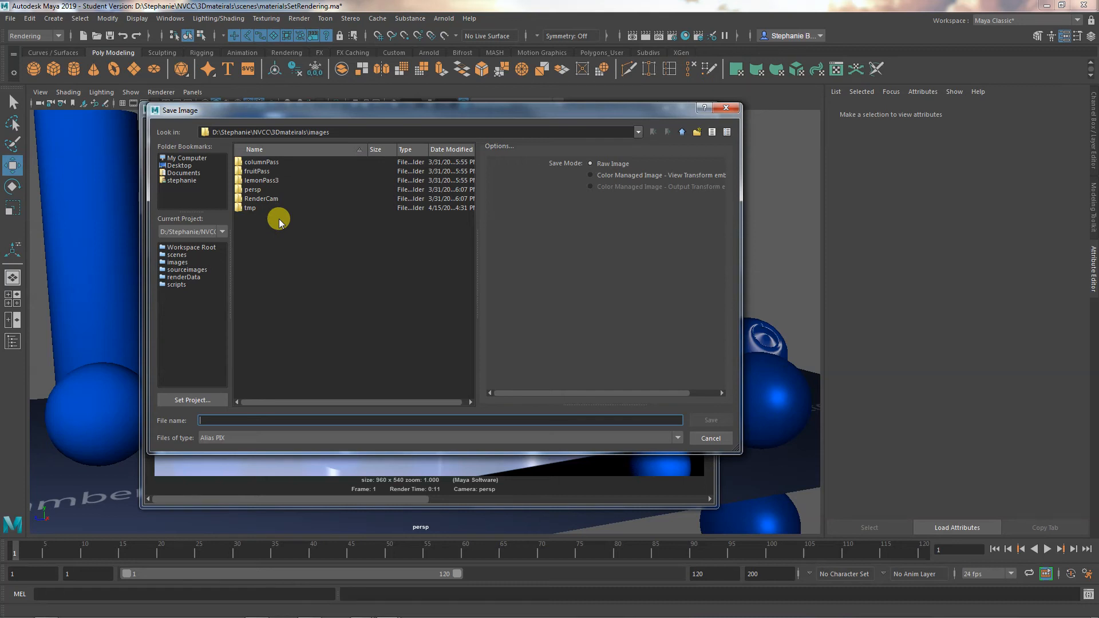
click(266, 438)
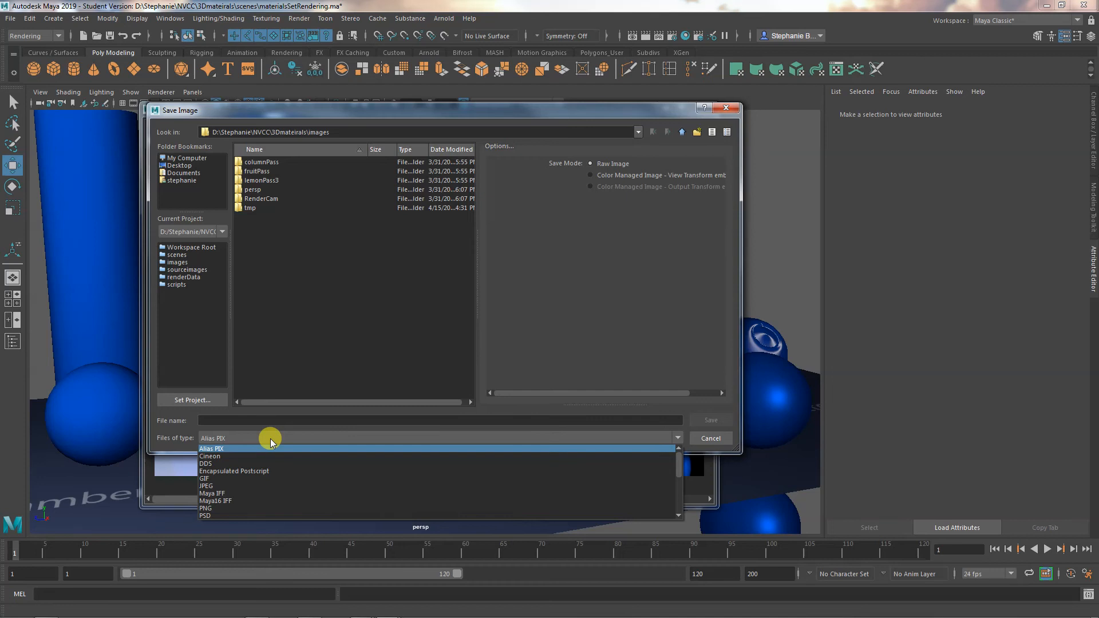
click(248, 486)
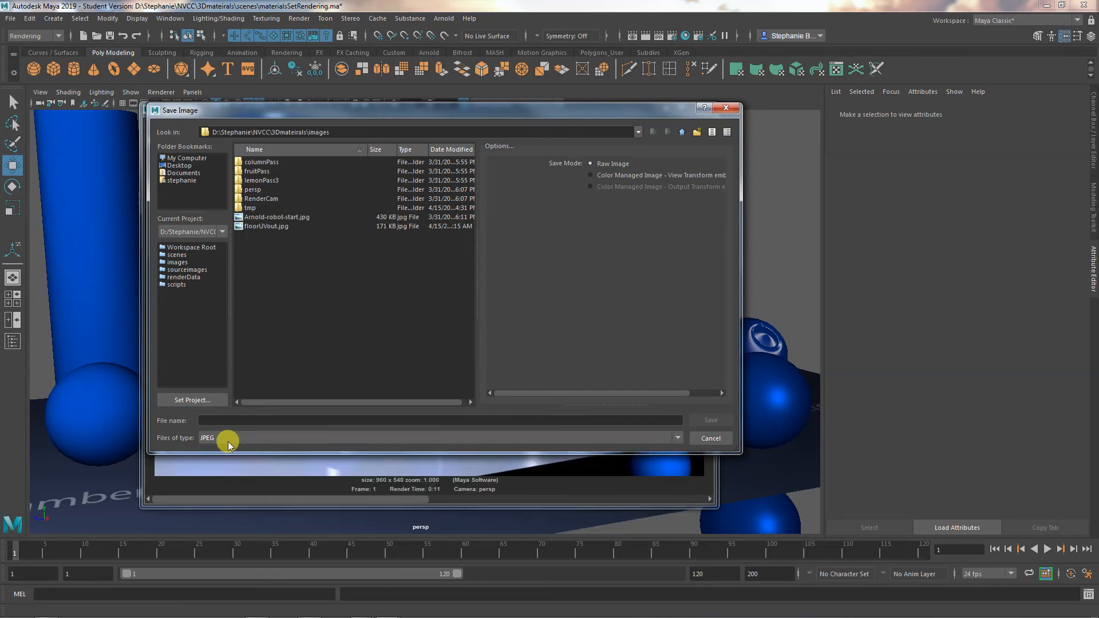
click(230, 420)
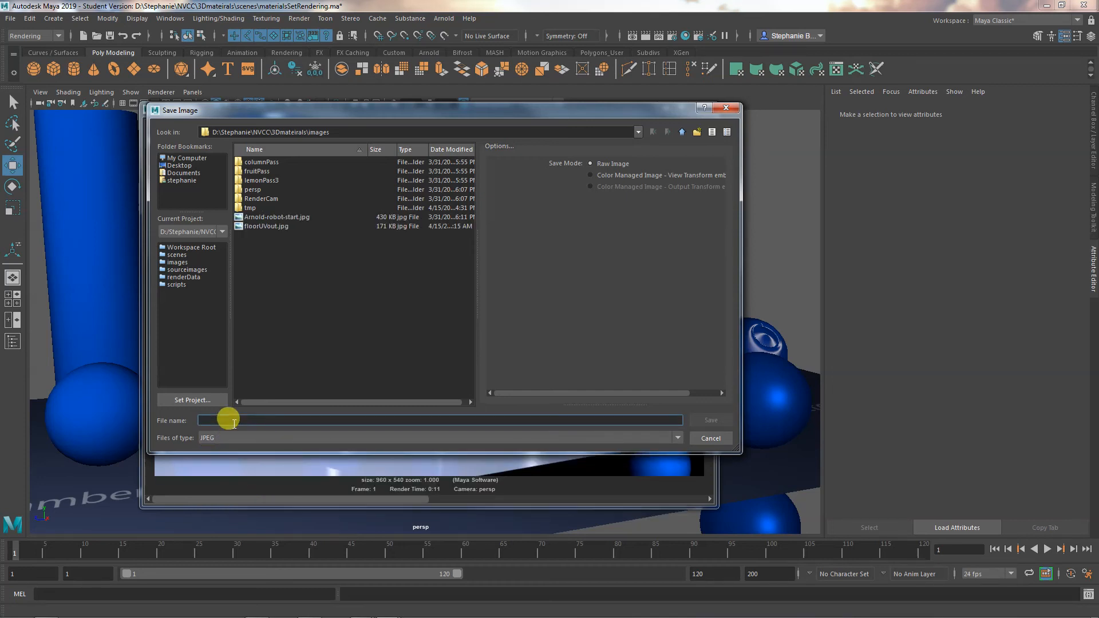
text(metalTest)
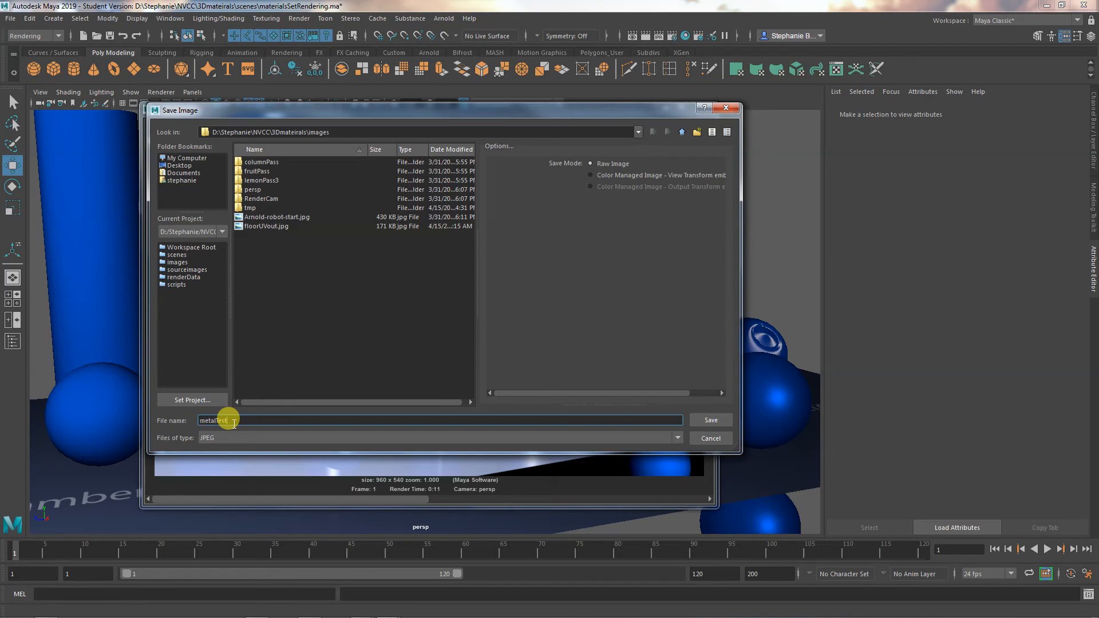
key(Return)
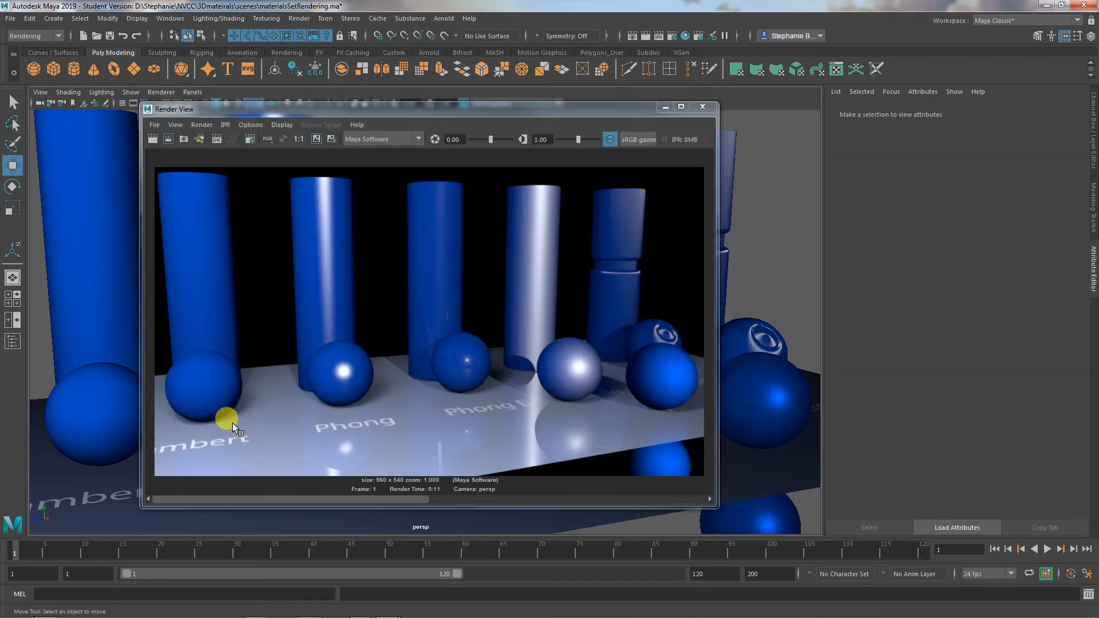
Switch to the project's images folder in Windows Explorer and open metalTest.jpg in Windows Photo Viewer.
click(49, 608)
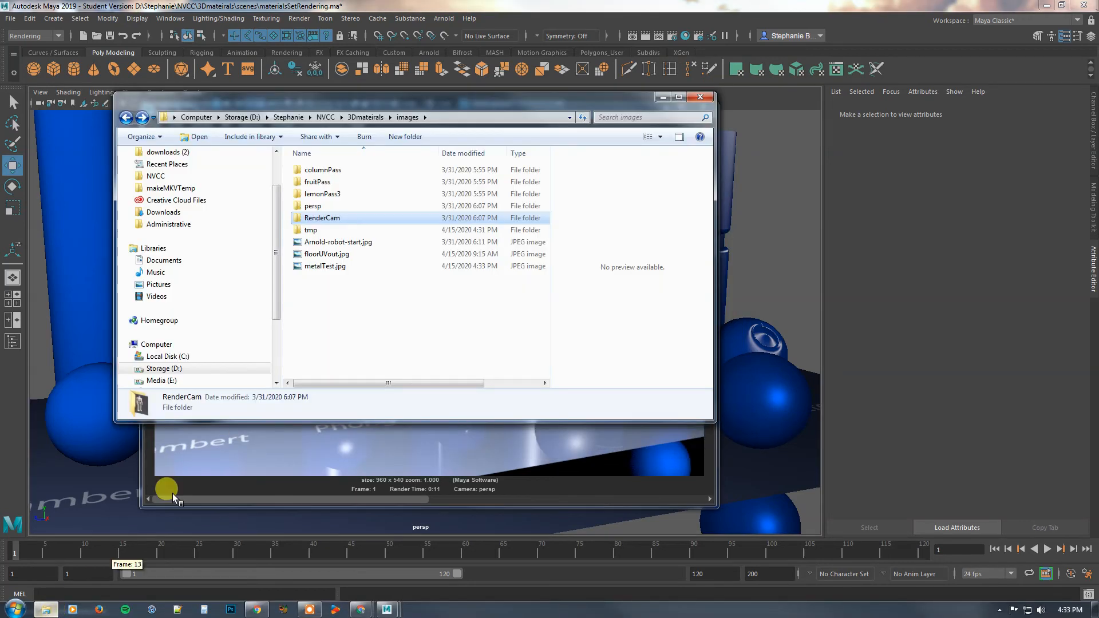
click(301, 268)
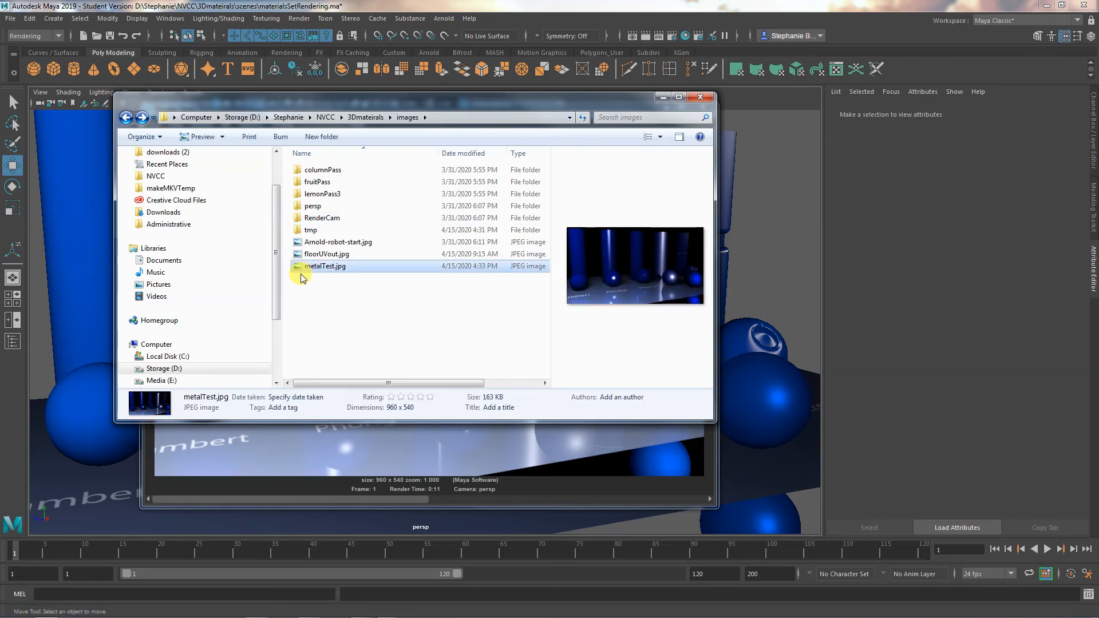
double_click(321, 266)
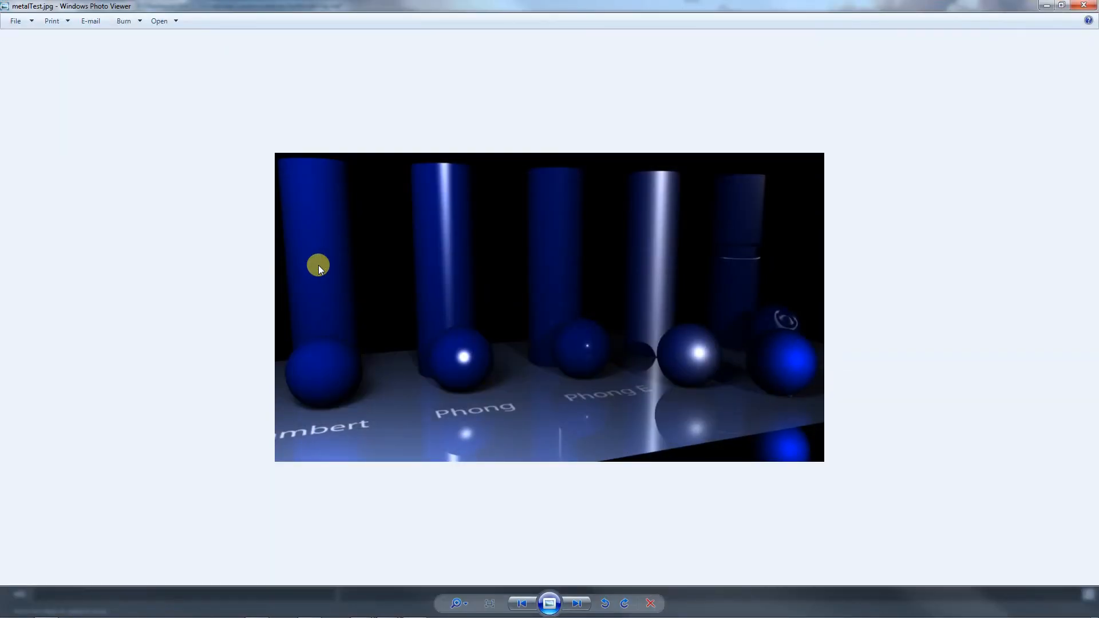
Place the metalTest.jpg viewer window beside the Render View and compare the saved image's colors and brightness with the render.
drag(945, 9, 720, 262)
click(712, 96)
drag(602, 260, 760, 87)
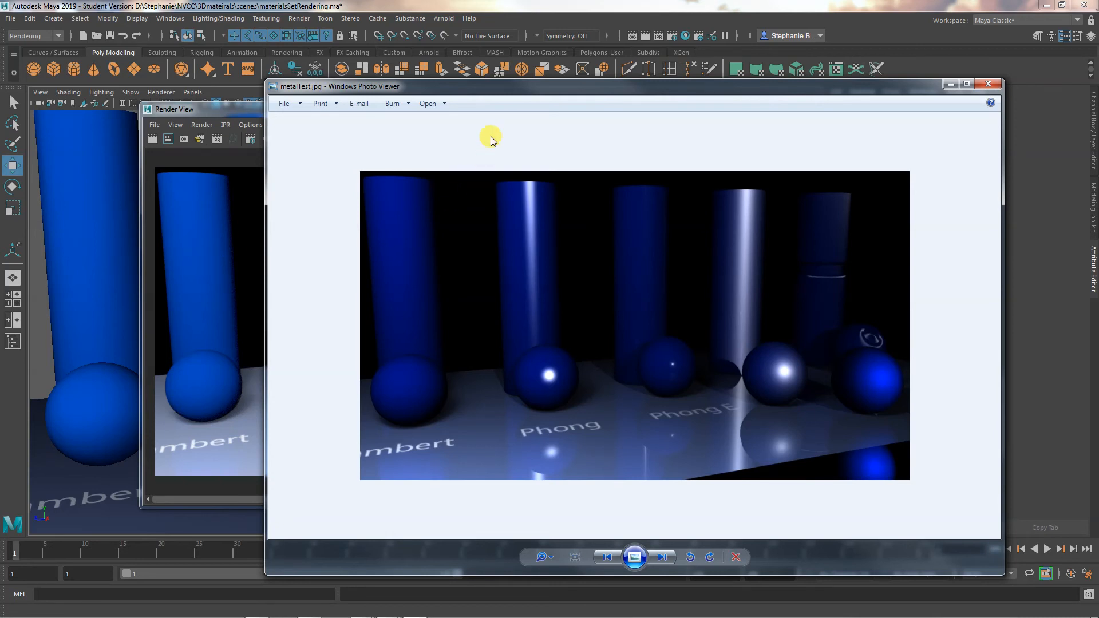
drag(491, 88, 667, 90)
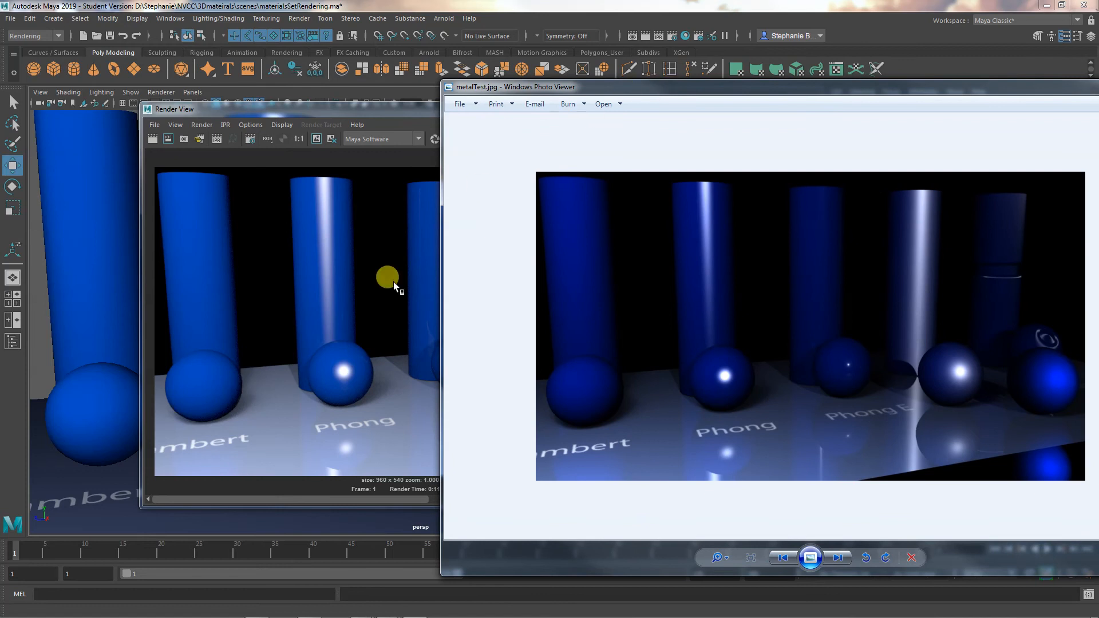
drag(610, 89, 399, 71)
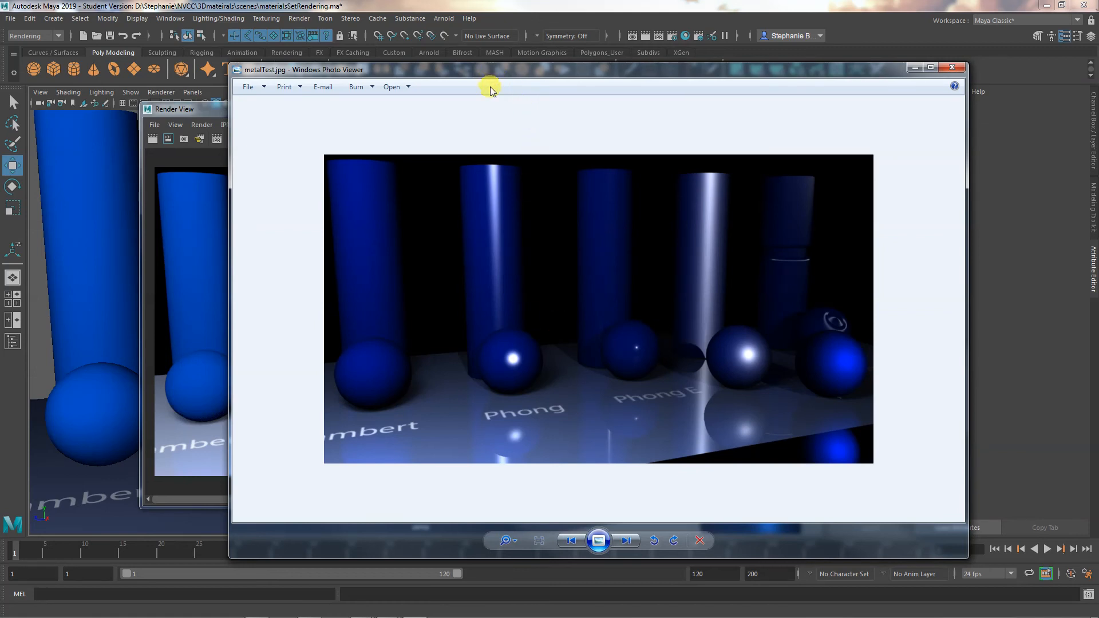
drag(475, 67, 681, 68)
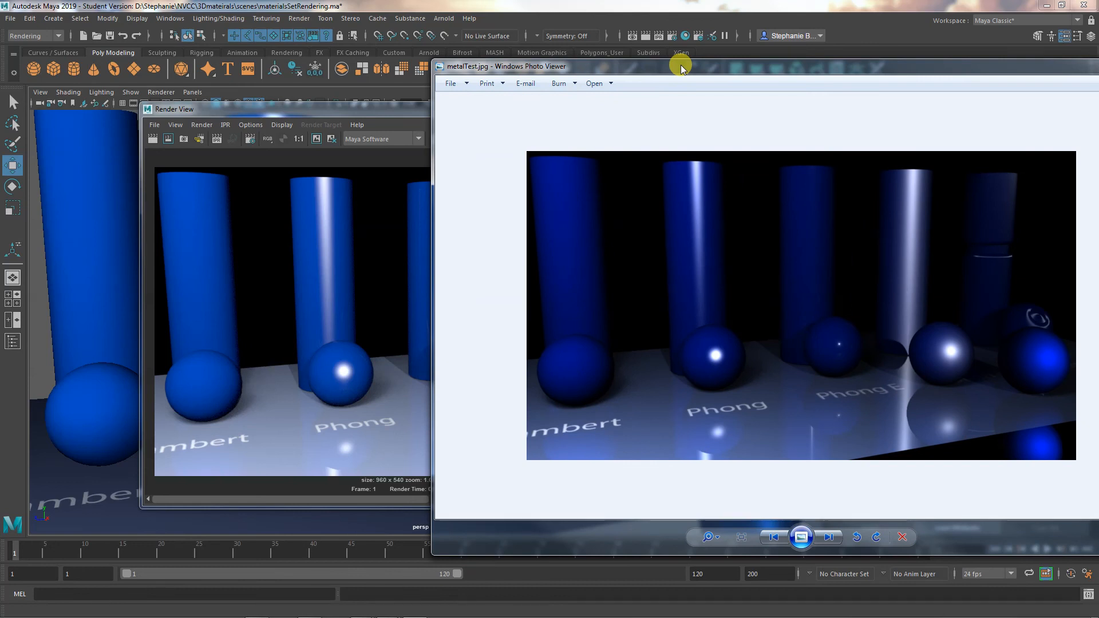
click(282, 127)
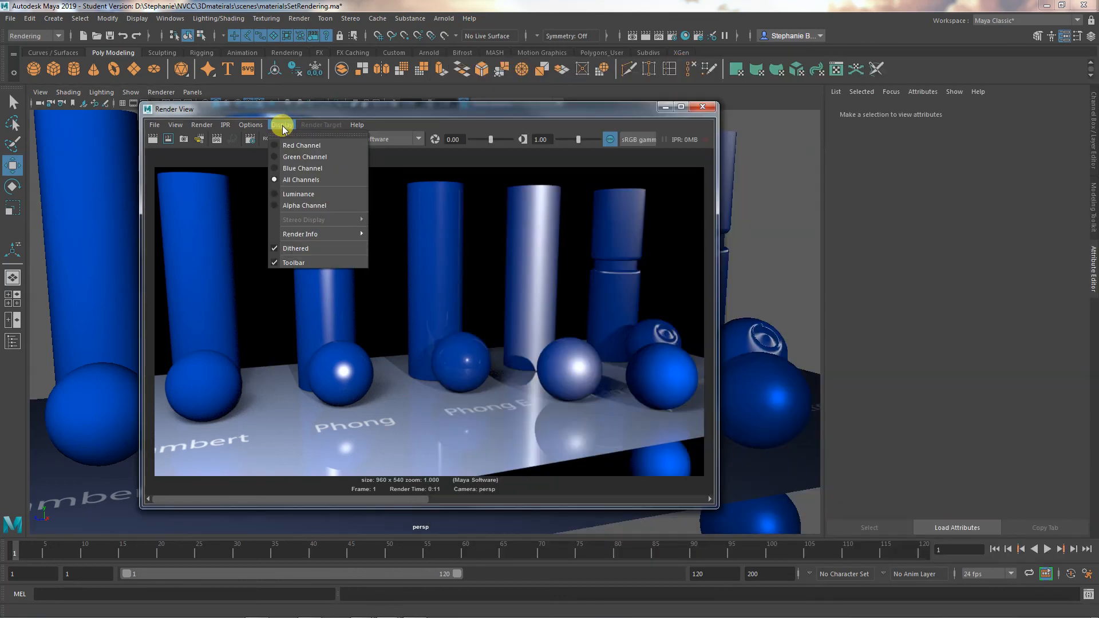
mouse_move(309, 233)
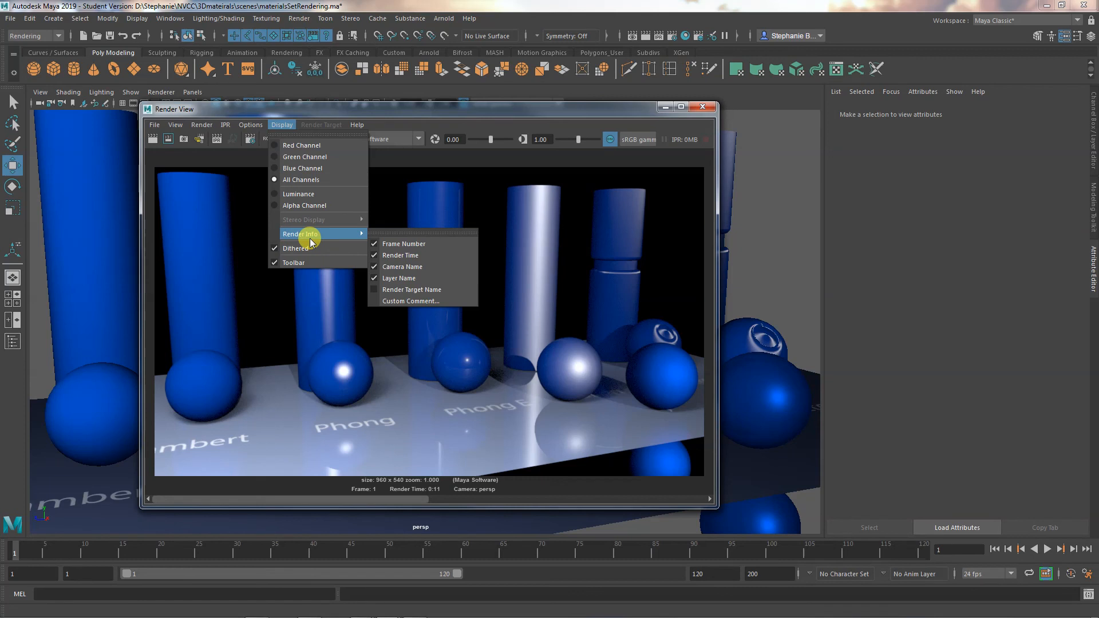
click(224, 232)
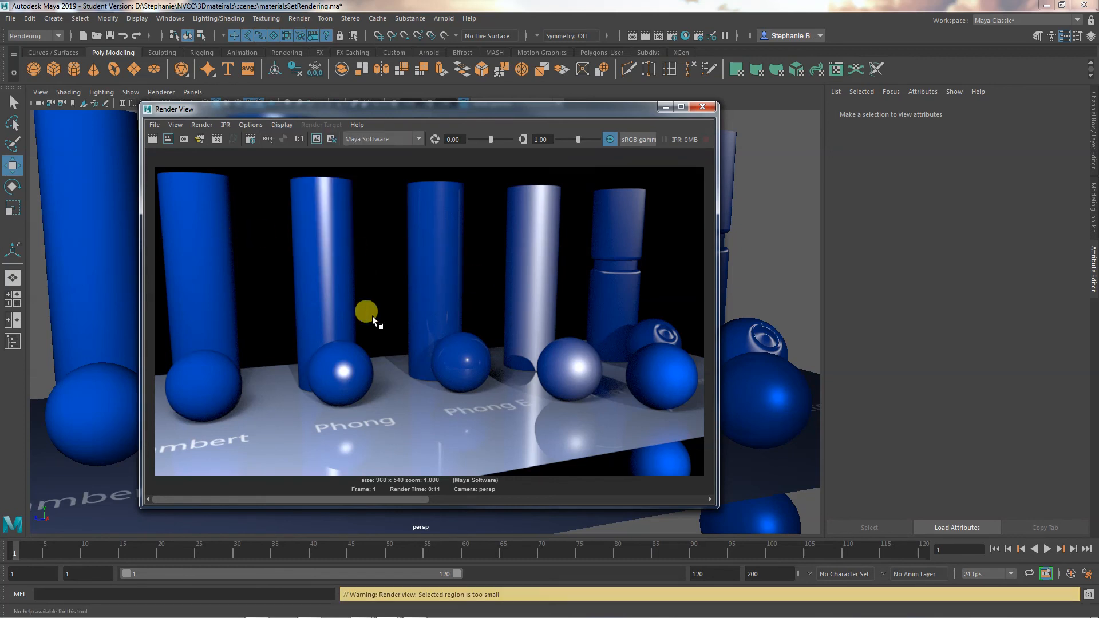
Bring the metalTest.jpg viewer over the Render View to compare the saved image, and return to the render.
click(414, 610)
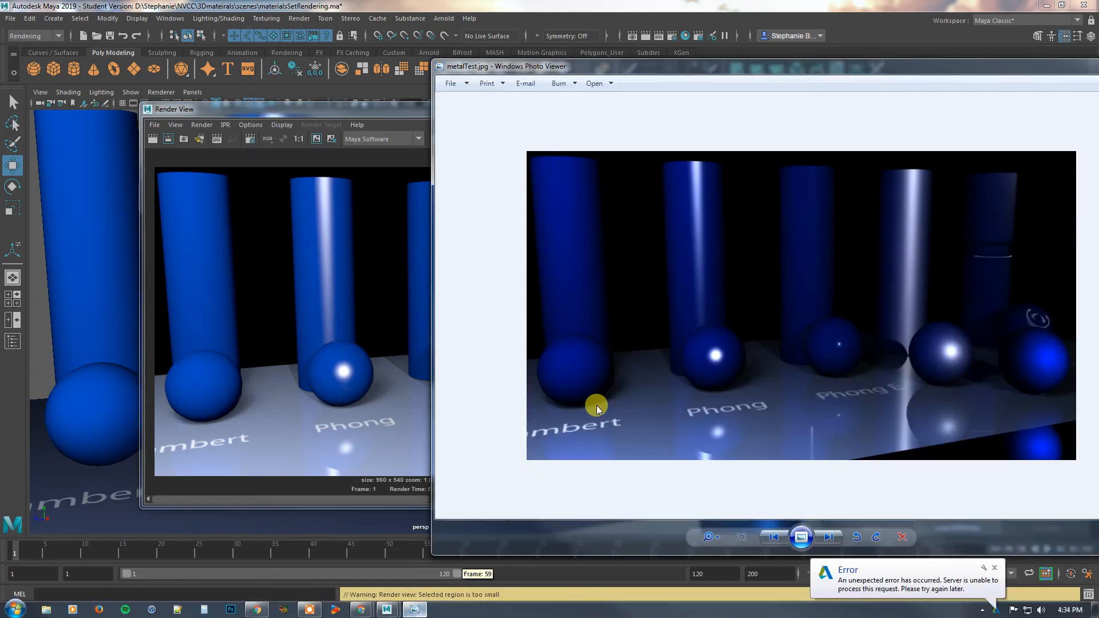
drag(794, 66, 563, 62)
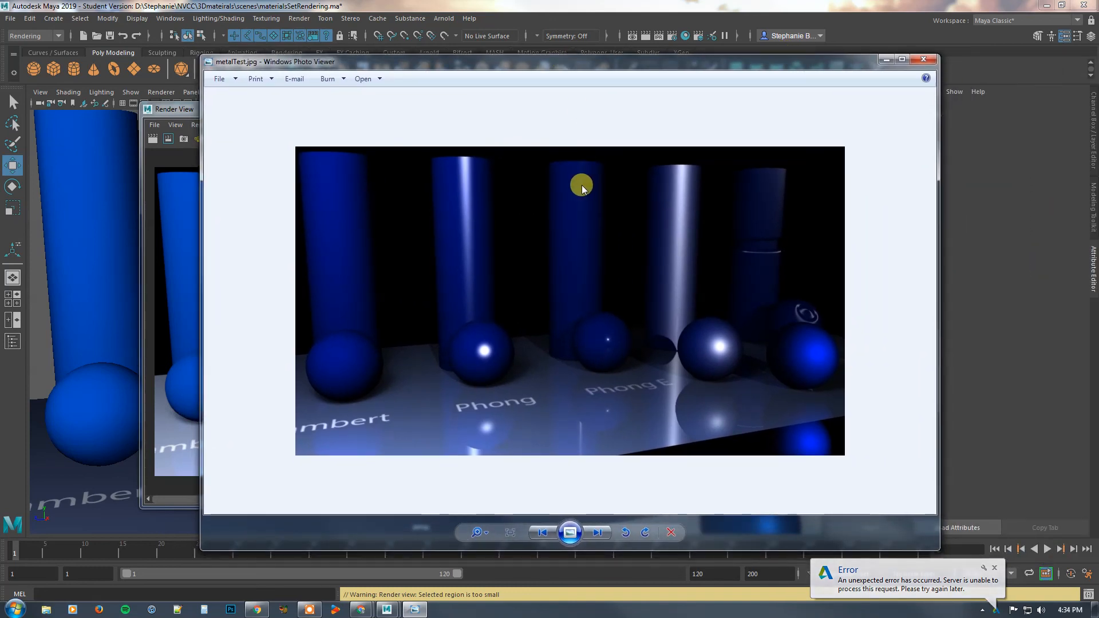
drag(589, 62, 510, 74)
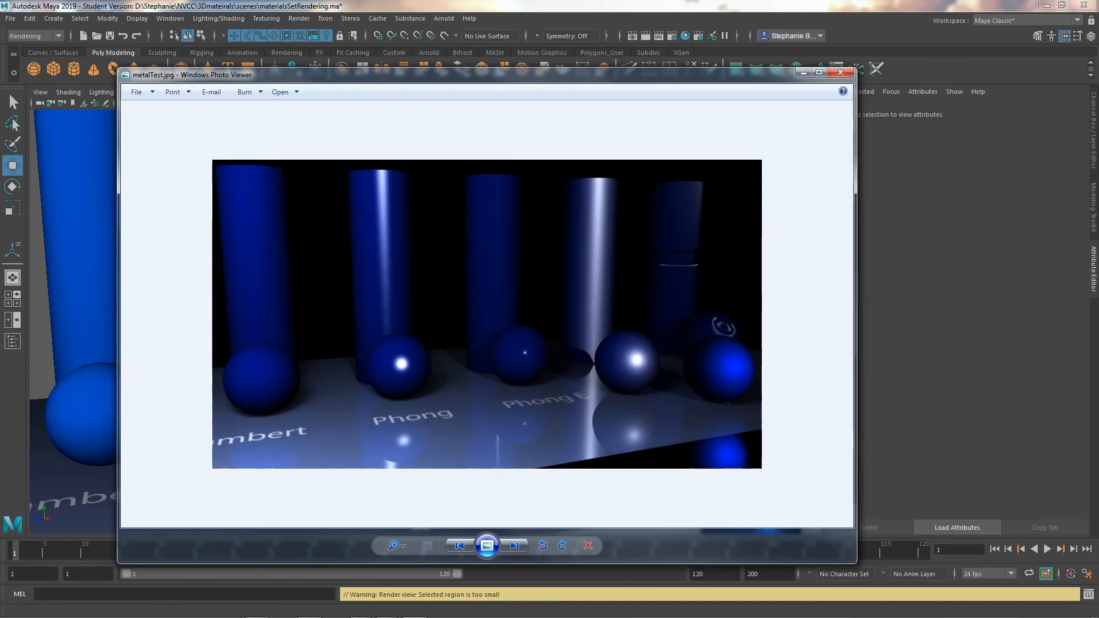
key(alt+Tab)
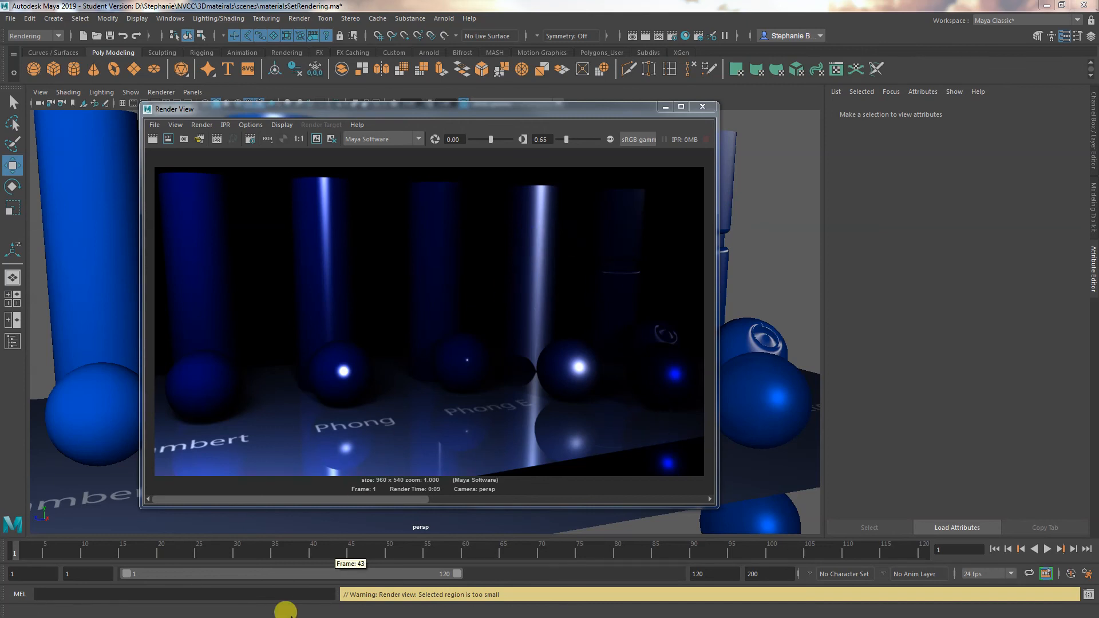
Browse Windows Explorer to the images folder inside NVCC > 3Dmateirals and reopen metalTest.jpg in Windows Photo Viewer.
click(46, 610)
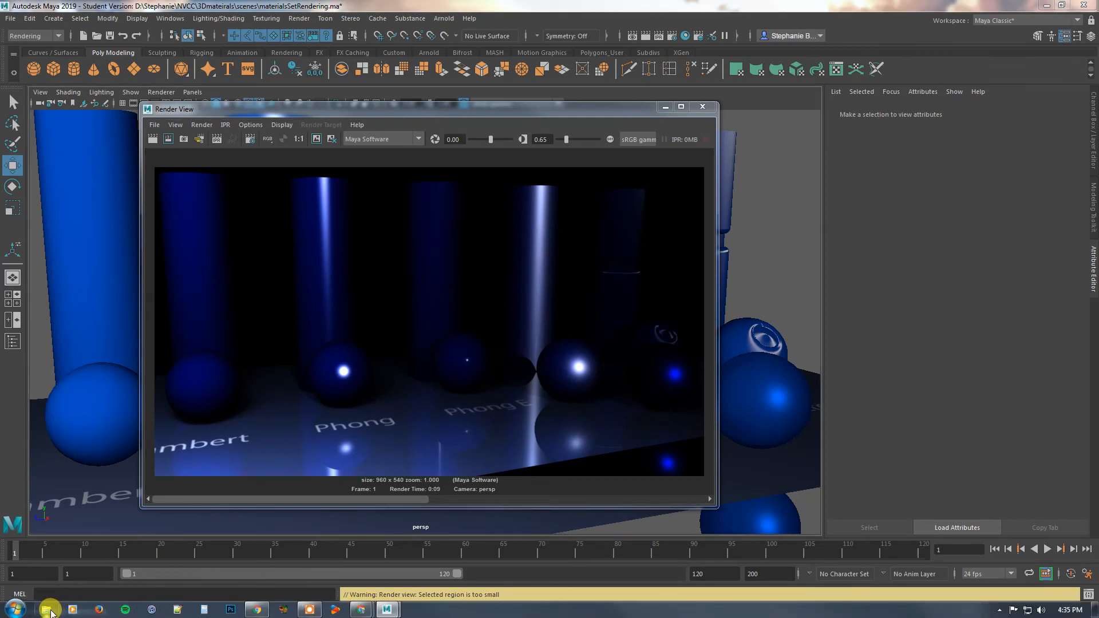
click(169, 230)
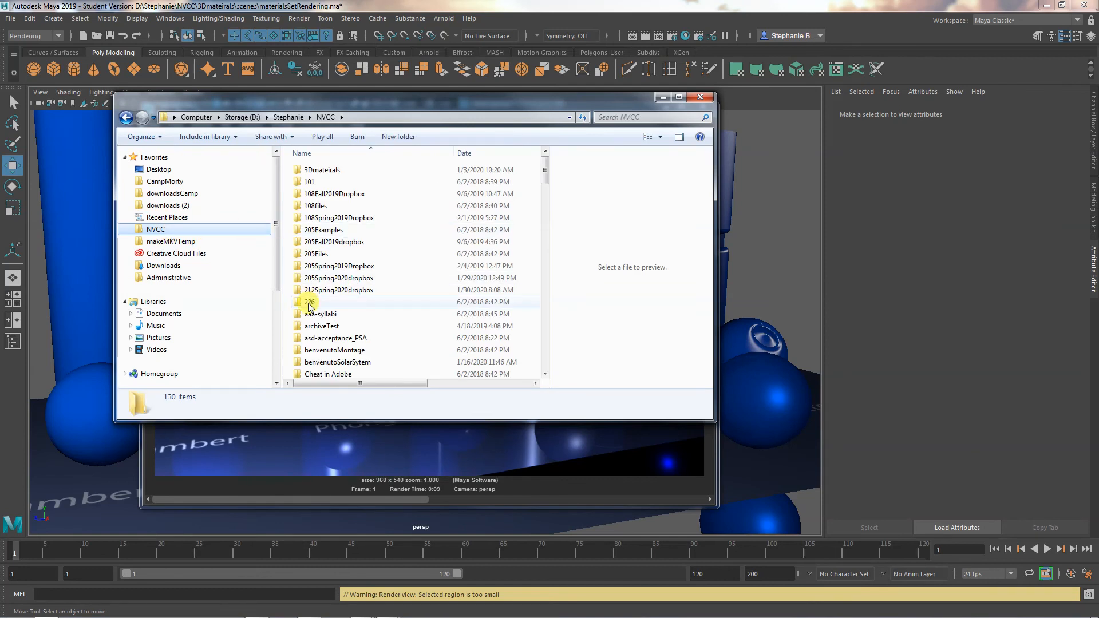
double_click(314, 170)
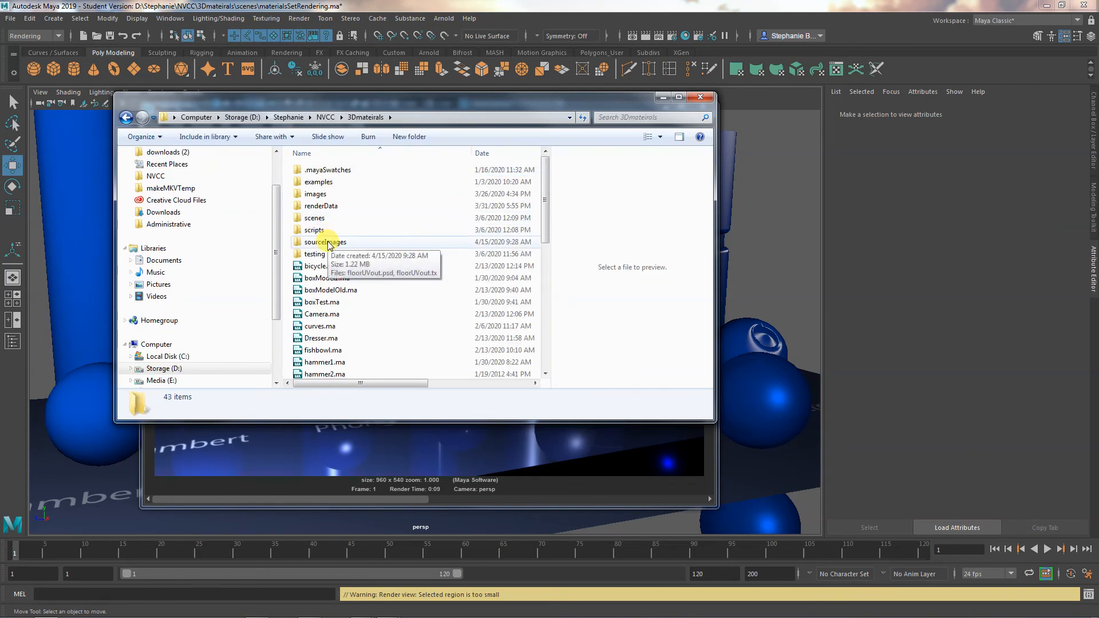
double_click(329, 194)
double_click(316, 267)
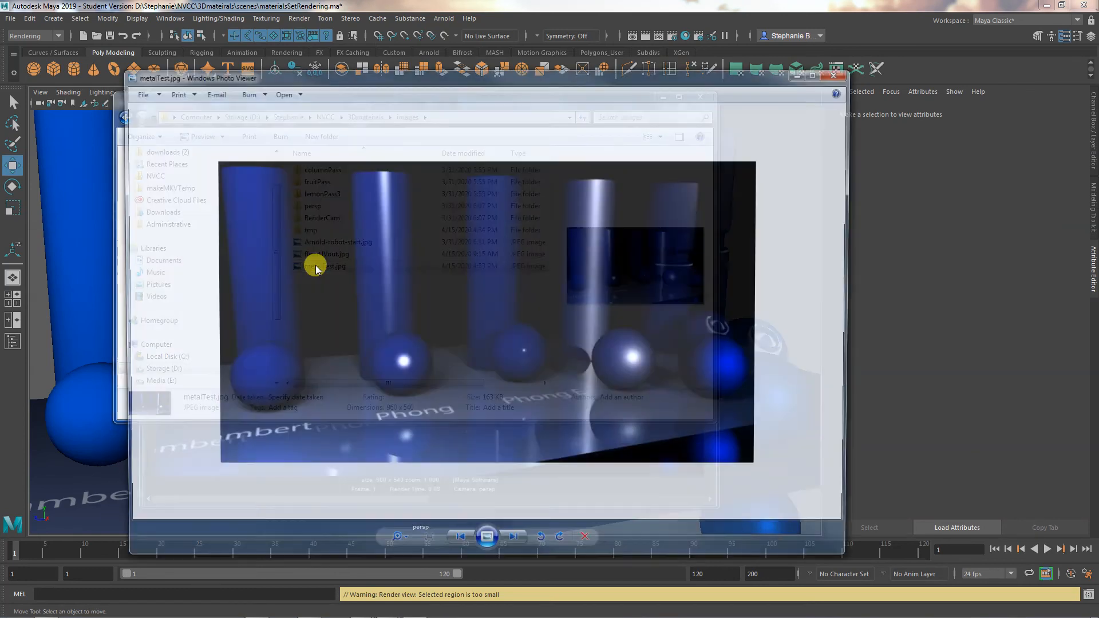
Minimize the Explorer window and place metalTest.jpg beside the Render View to compare it with the darkened render.
drag(388, 69, 527, 68)
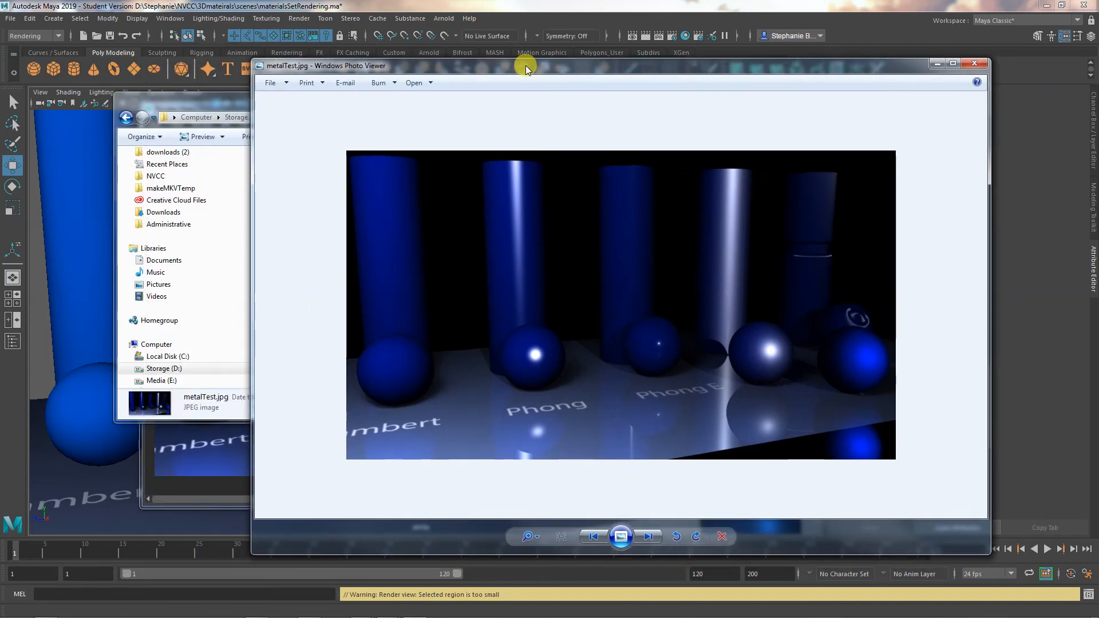
click(206, 103)
click(662, 97)
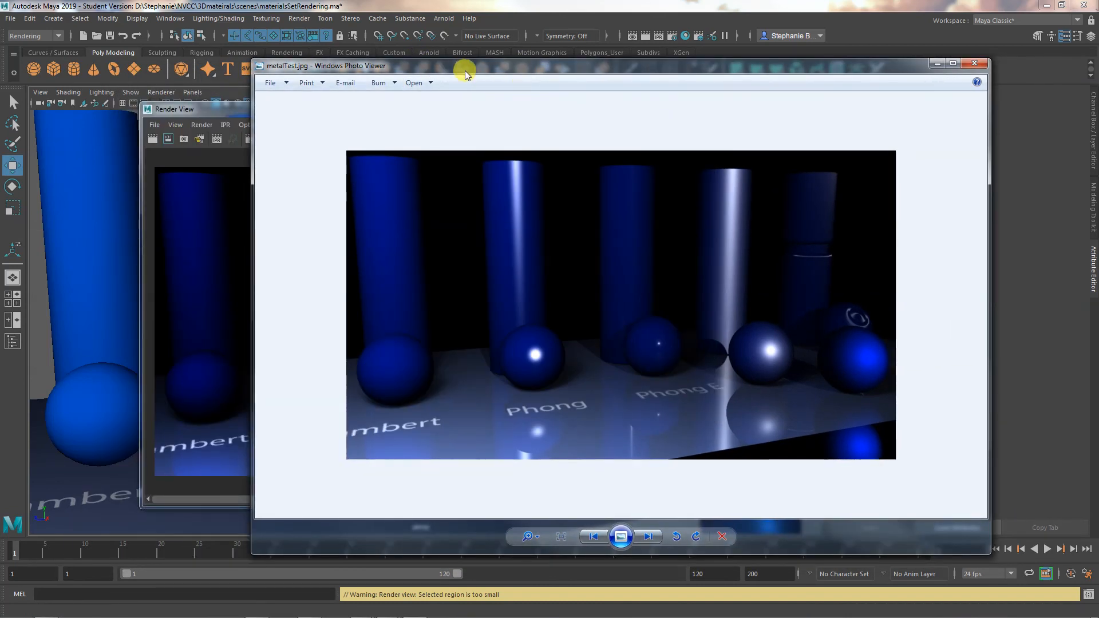
drag(457, 66, 499, 71)
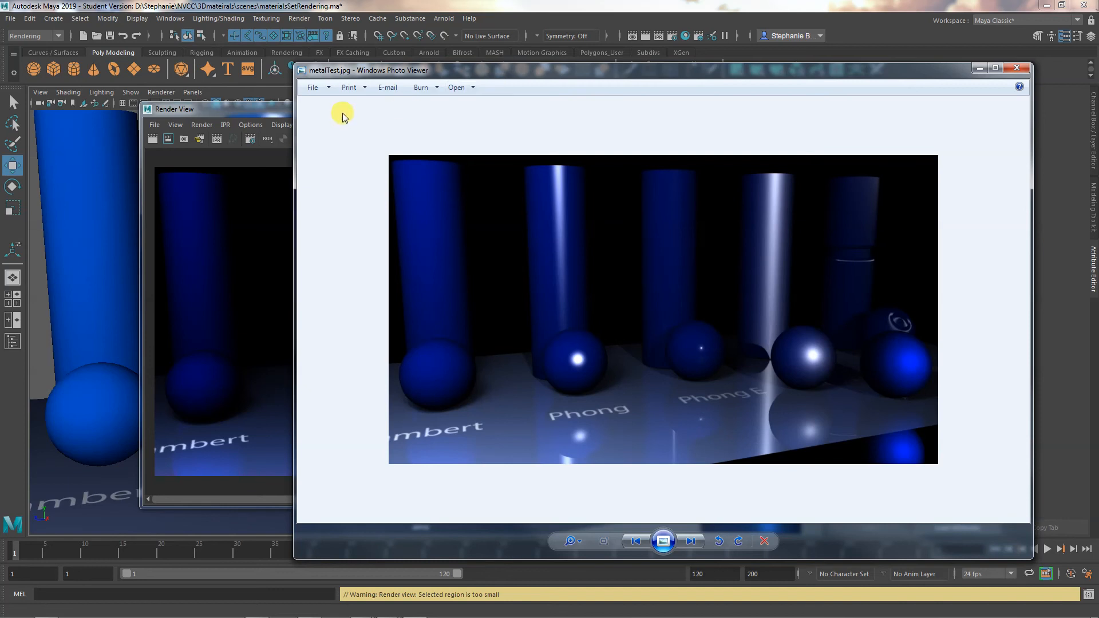
click(280, 108)
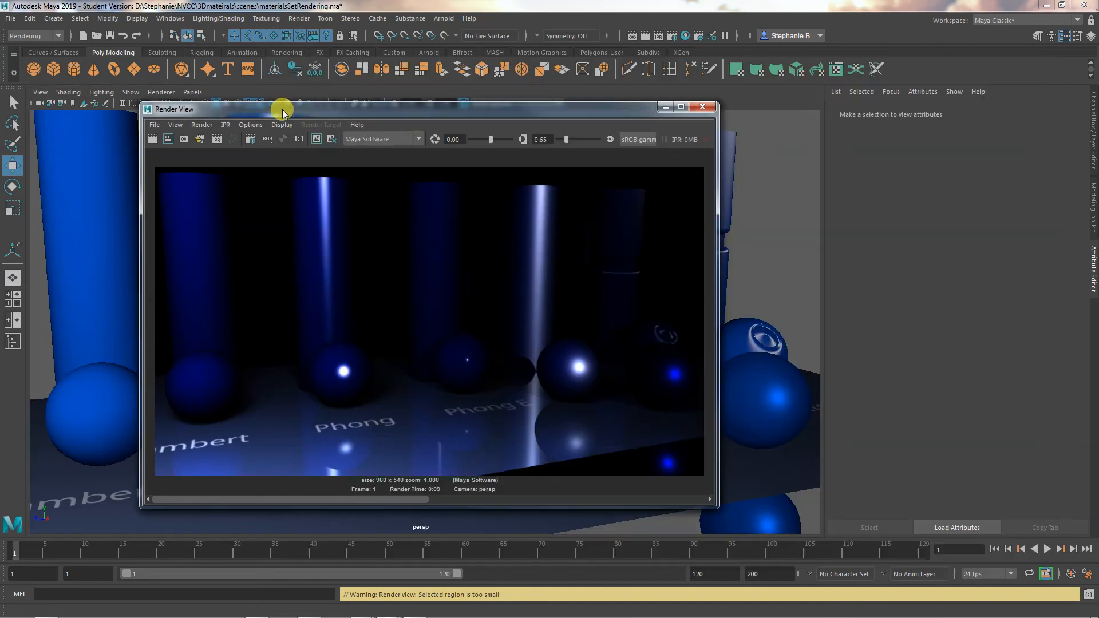
Toggle the Render View's color management on and off, compare the render with metalTest.jpg, and close the image viewer.
click(611, 140)
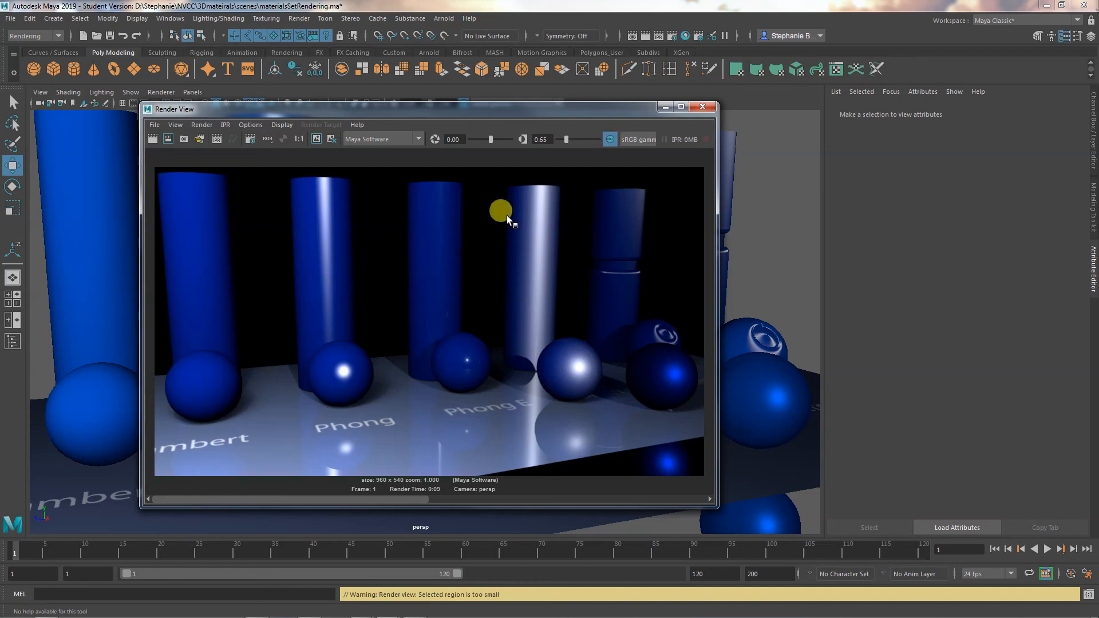
click(611, 139)
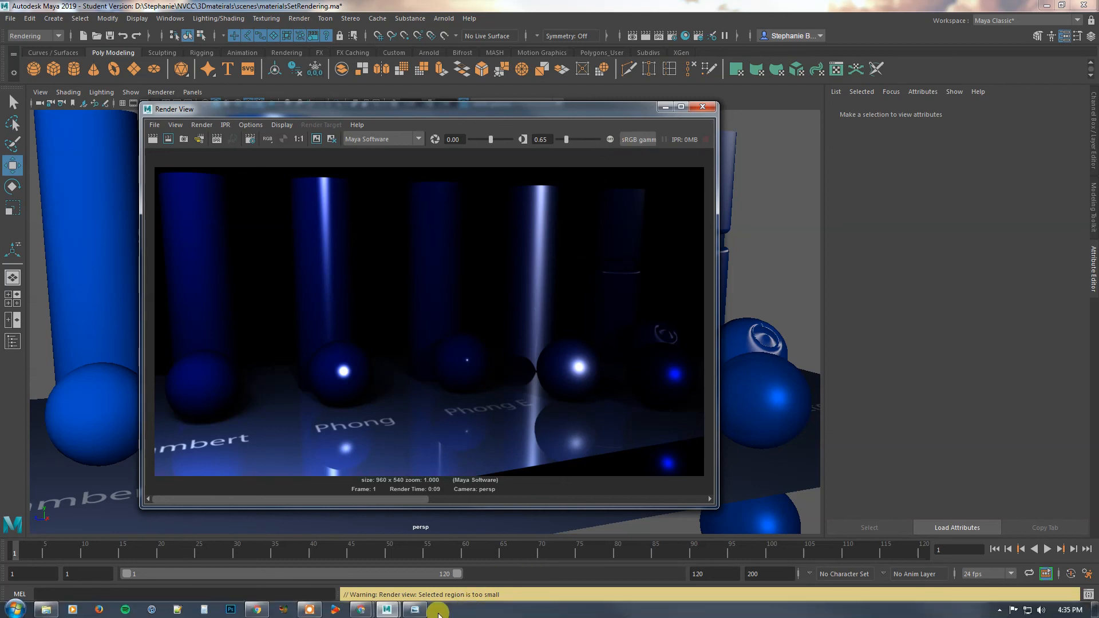
click(415, 610)
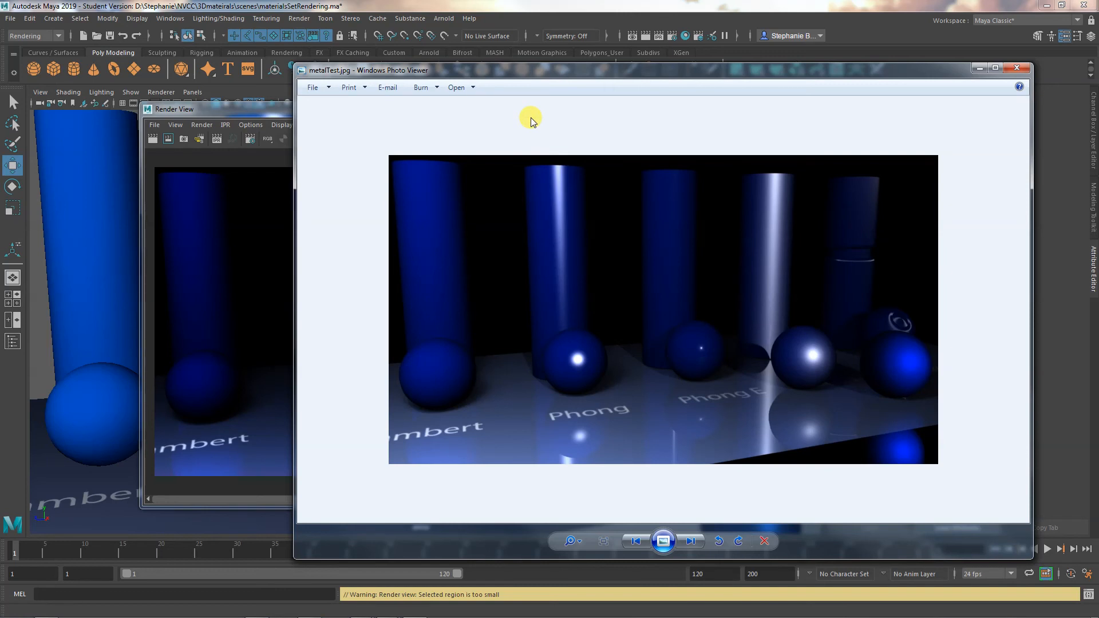
drag(552, 68, 274, 194)
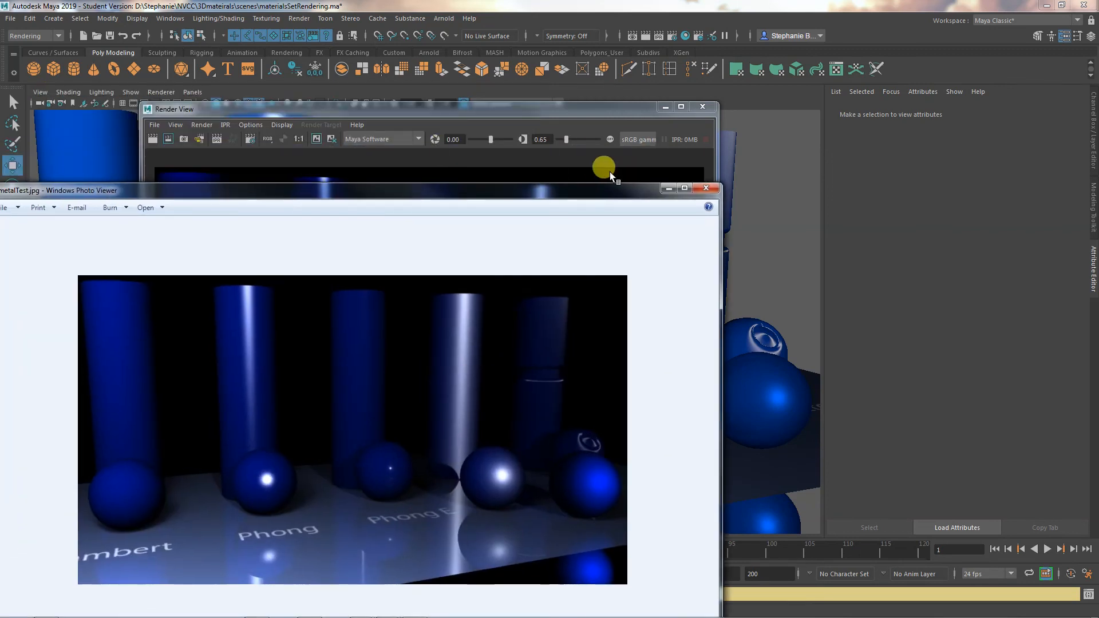
click(704, 187)
Save the current render as a JPEG named test2 in the project's images folder.
click(154, 125)
click(169, 158)
click(290, 418)
text(test)
click(708, 420)
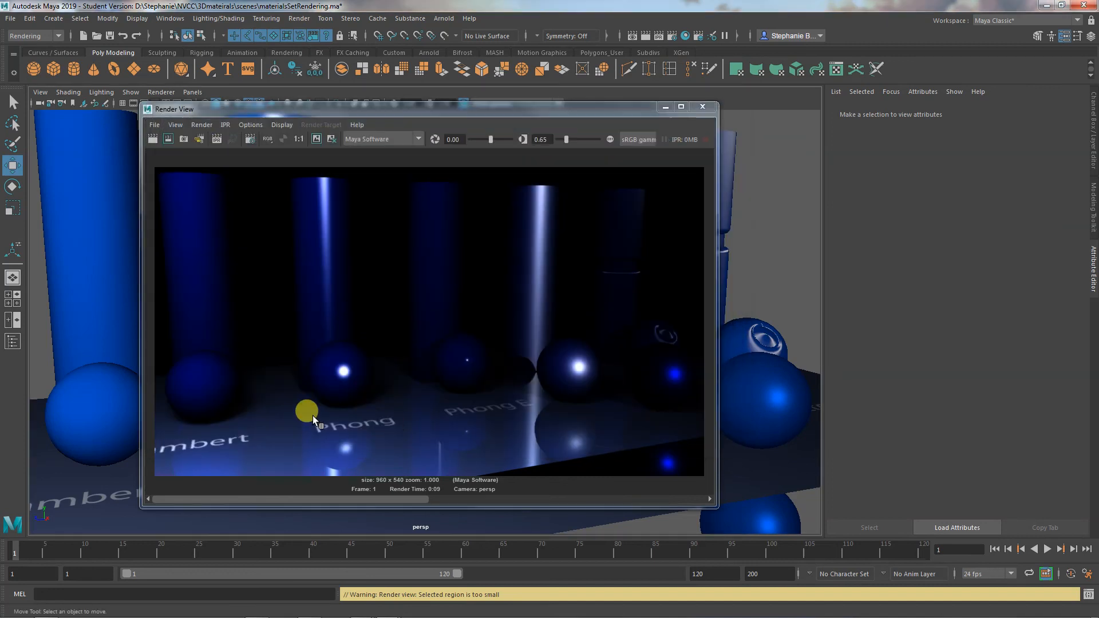
Open test2.jpg from the images folder in Windows Photo Viewer, compare it with the Render View, and close it.
click(46, 609)
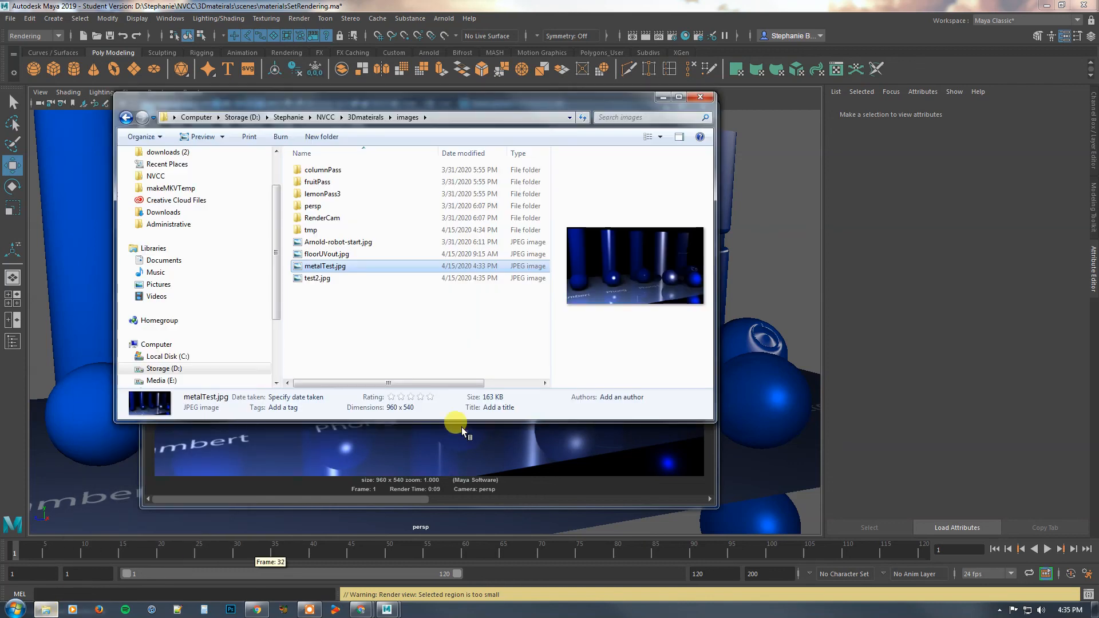
click(318, 278)
double_click(316, 278)
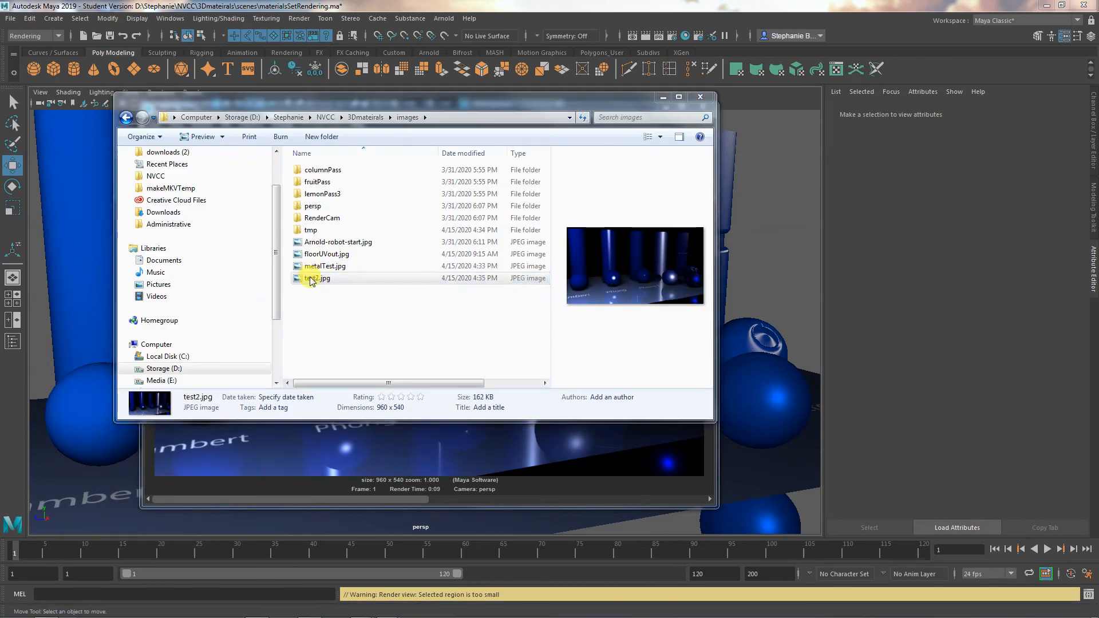
click(663, 97)
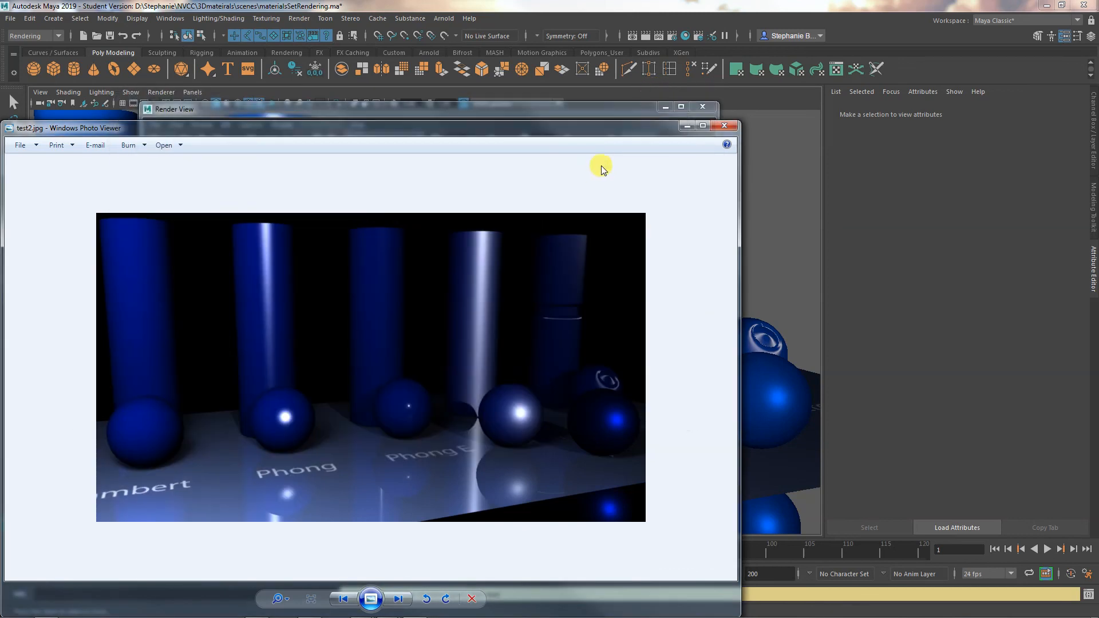
drag(583, 134, 380, 78)
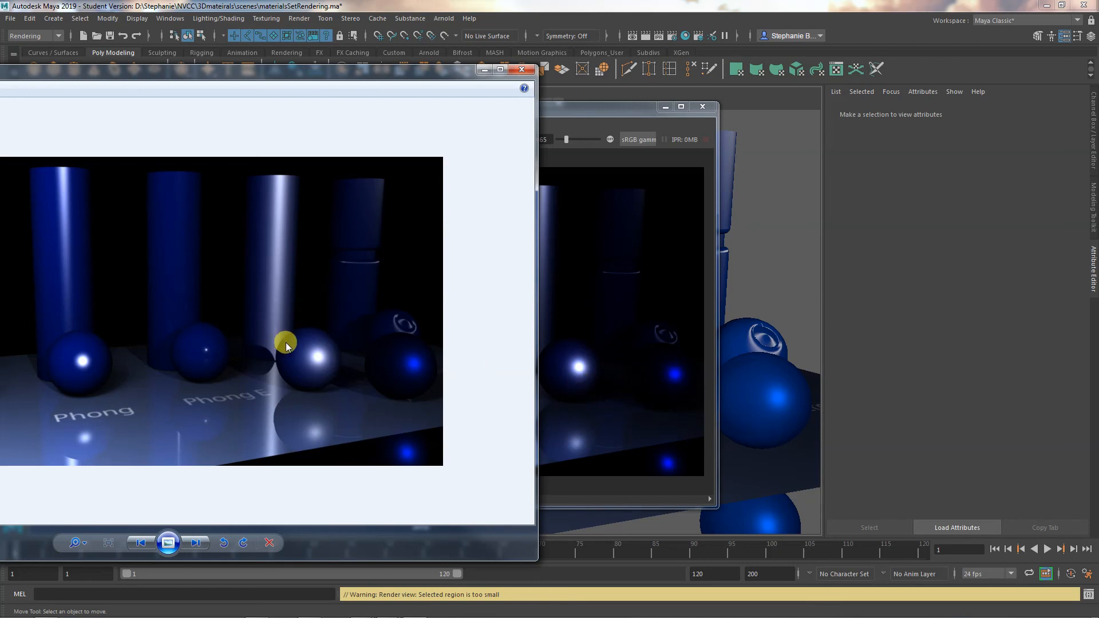
click(521, 70)
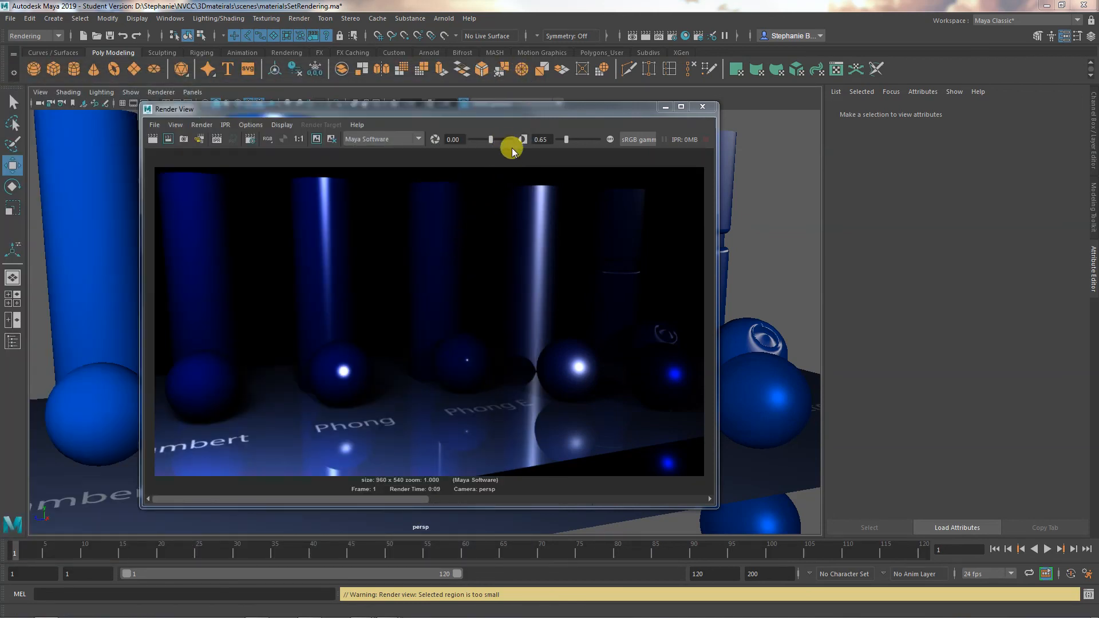
Set the Render View exposure to 0.24 and compare the render with color management on and off.
drag(498, 140, 495, 139)
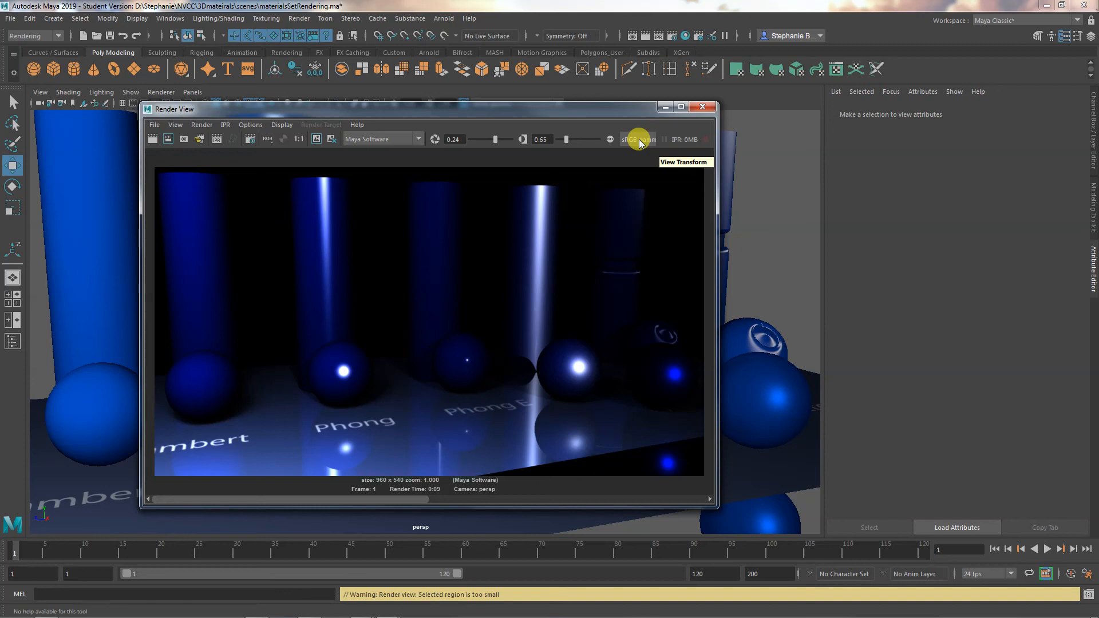
click(610, 140)
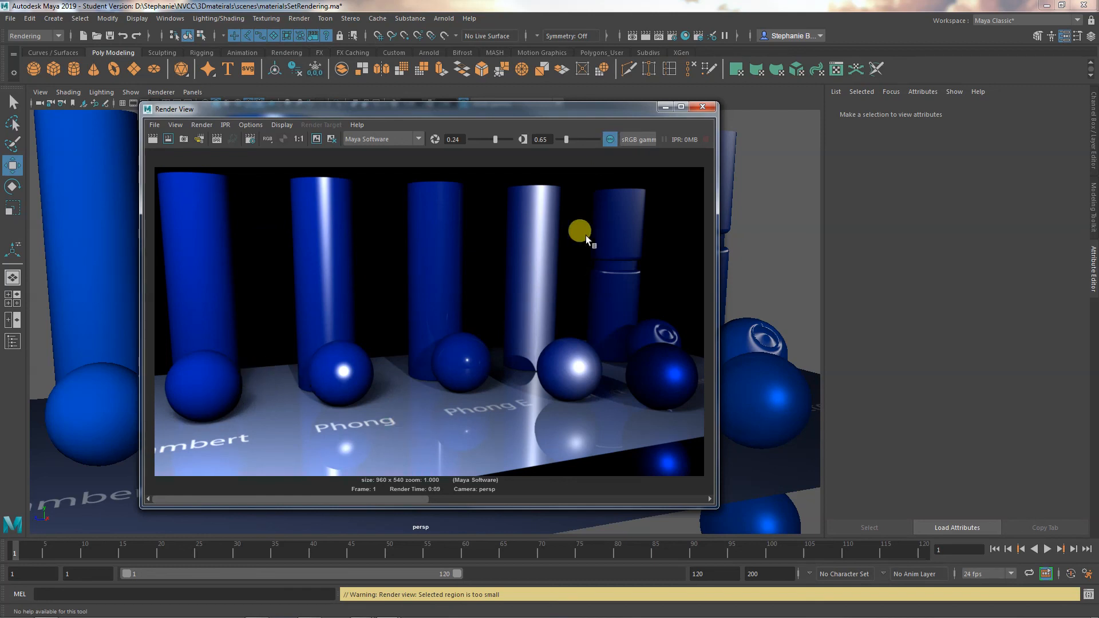
click(608, 141)
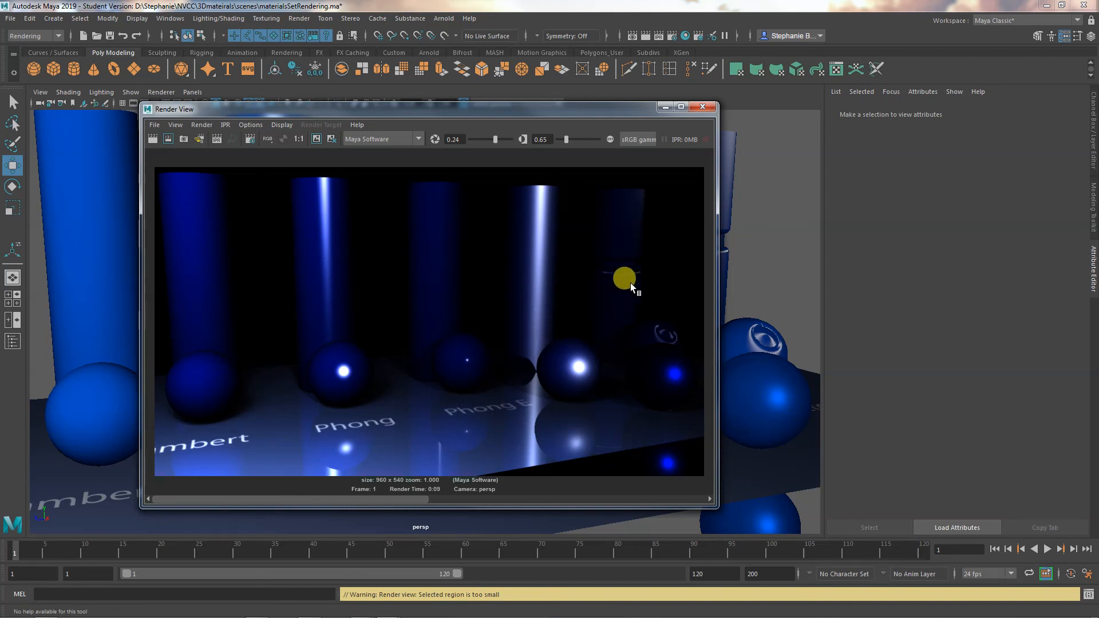
Open the Outliner, select directionalLight1 and raise its intensity to about 2.2.
mouse_move(385, 616)
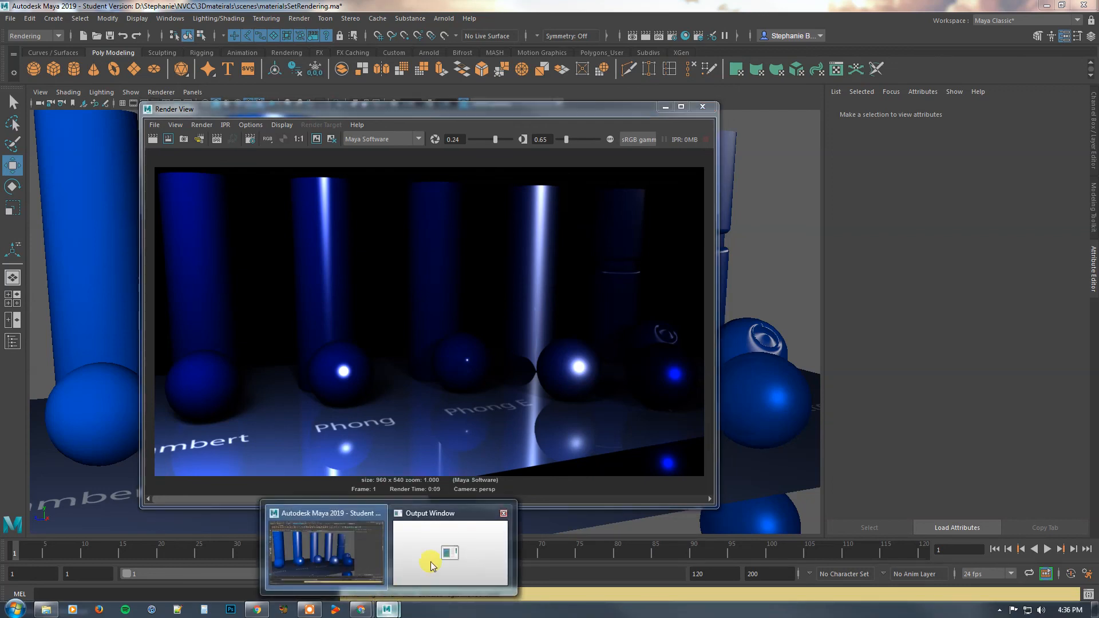
click(172, 18)
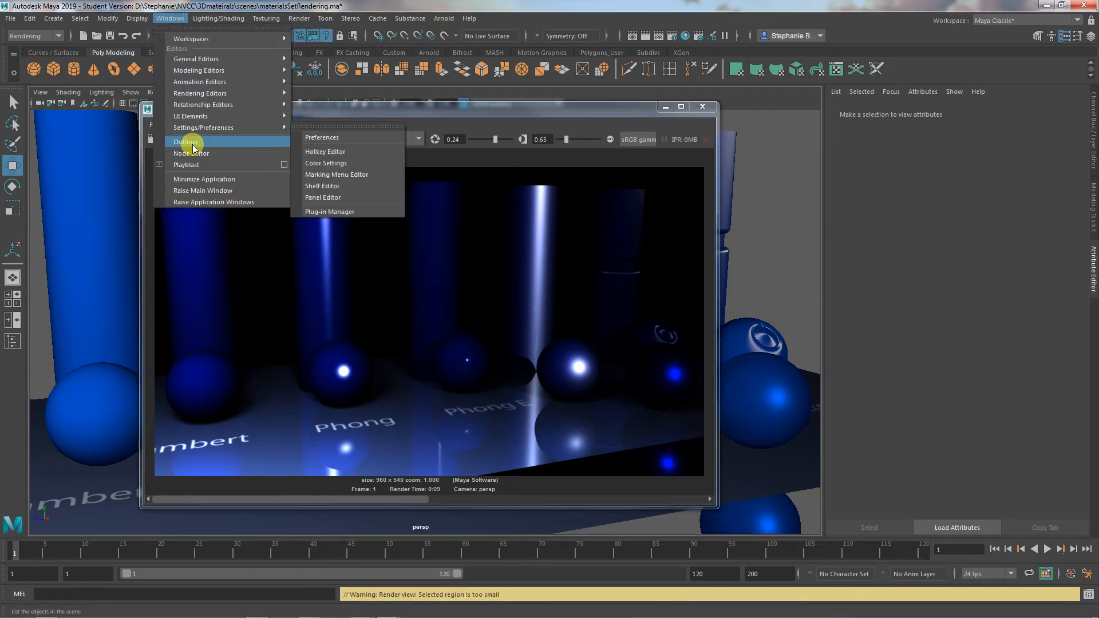
click(186, 142)
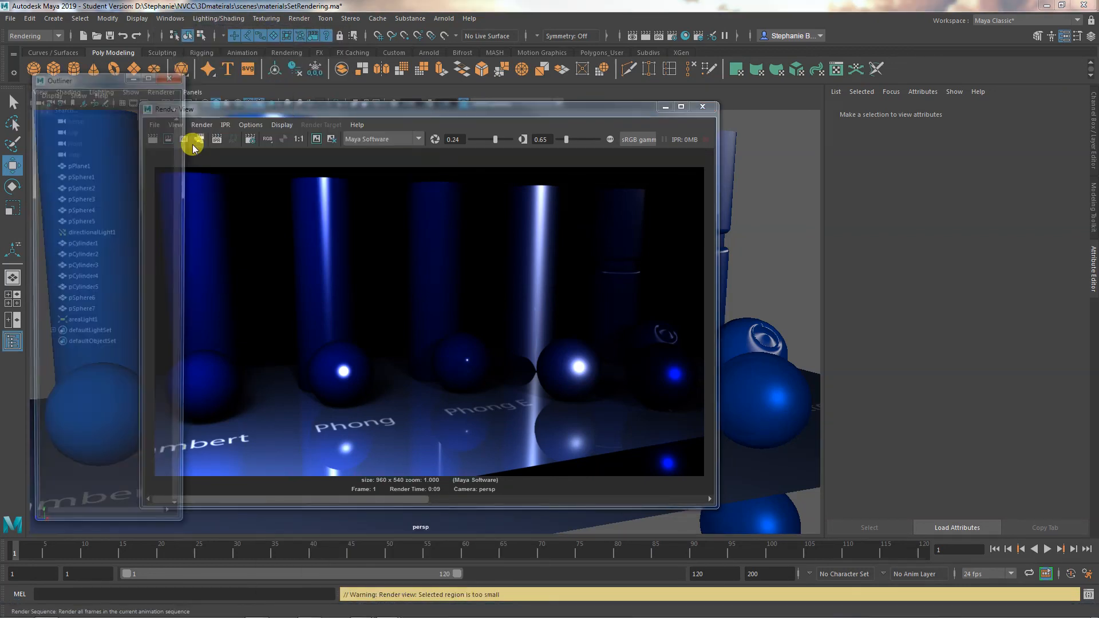
click(86, 233)
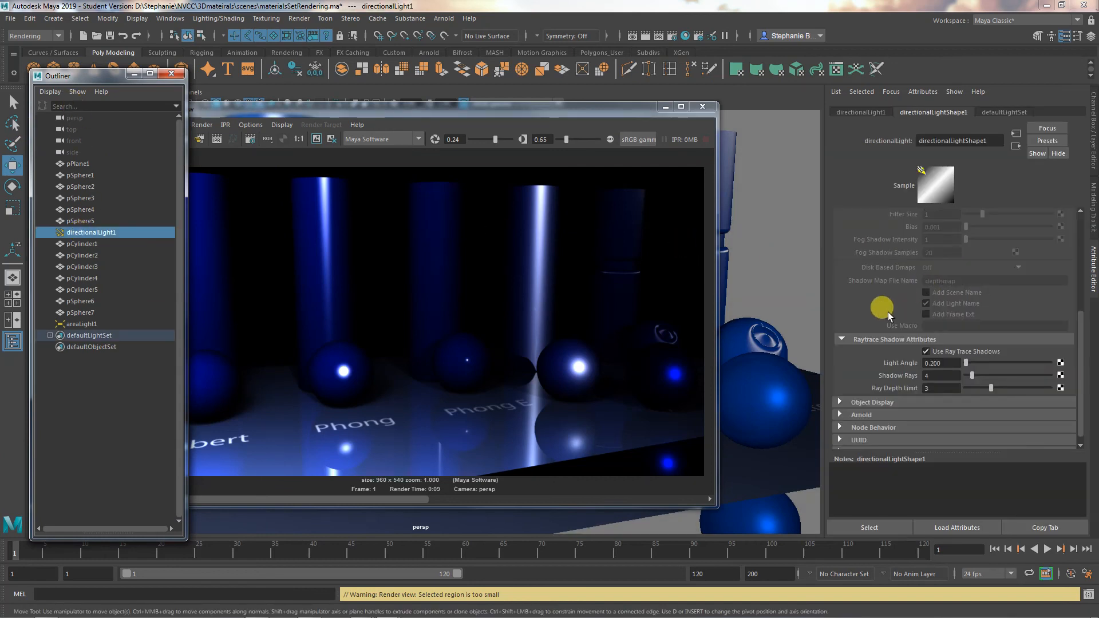
scroll(888, 311, up, 5)
drag(977, 256, 983, 253)
click(335, 341)
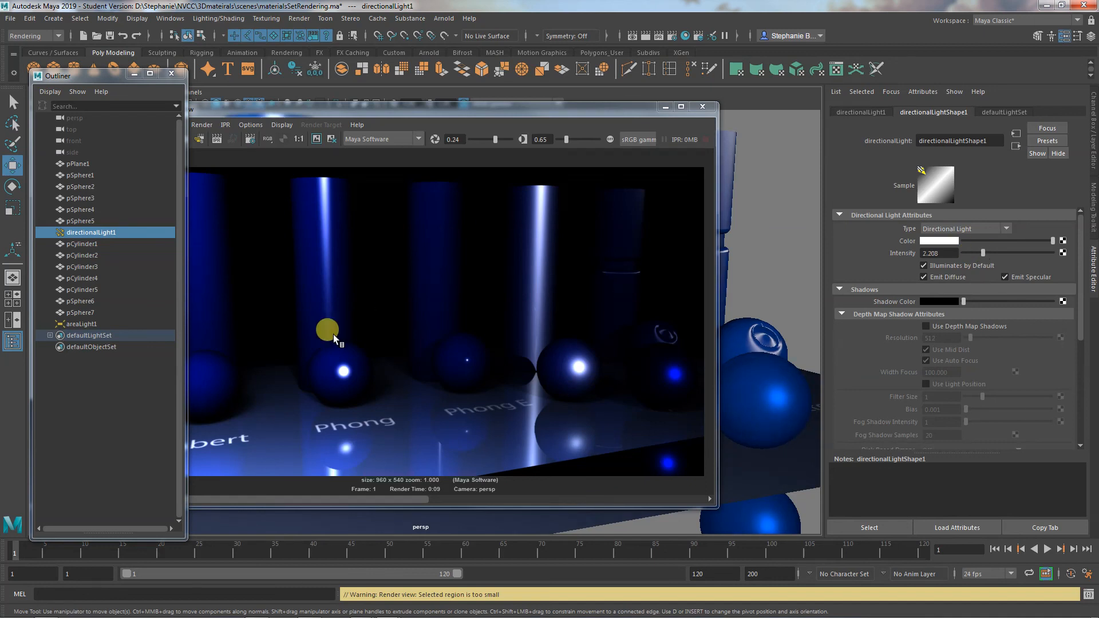
Select areaLight1, raise its intensity to 16.558, and re-render the scene in the Render View.
click(83, 324)
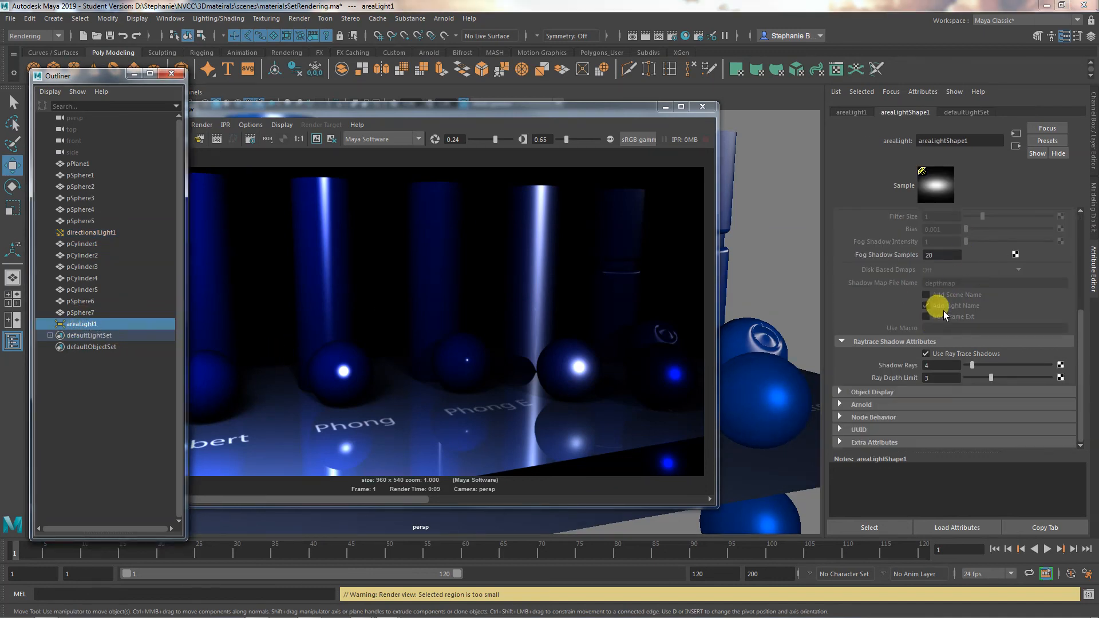
scroll(943, 315, up, 3)
drag(999, 252, 1013, 257)
click(421, 109)
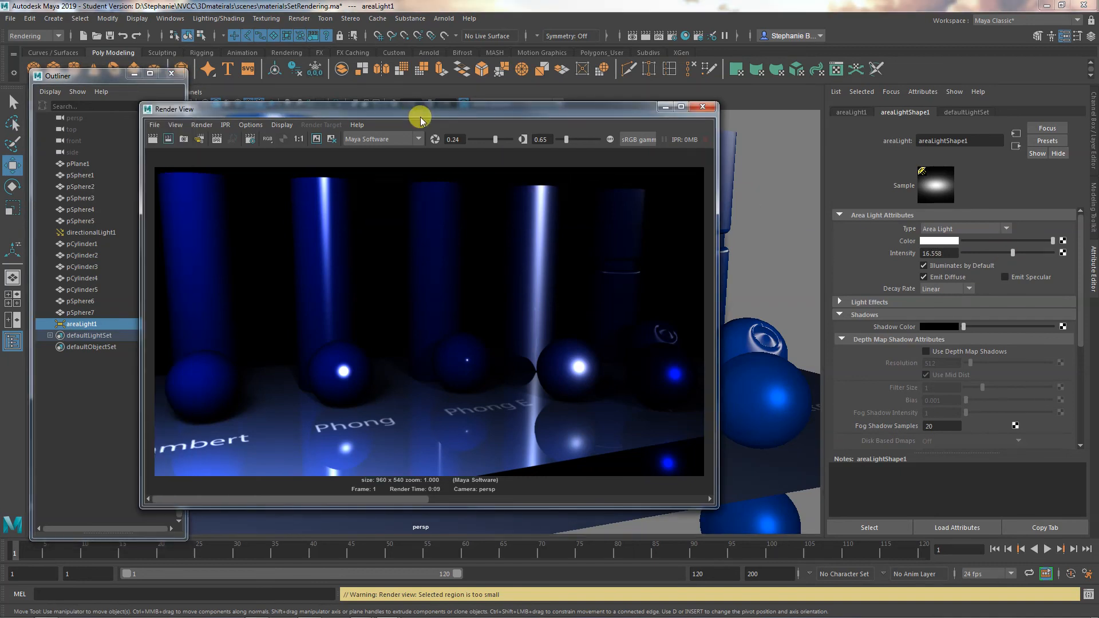
click(151, 138)
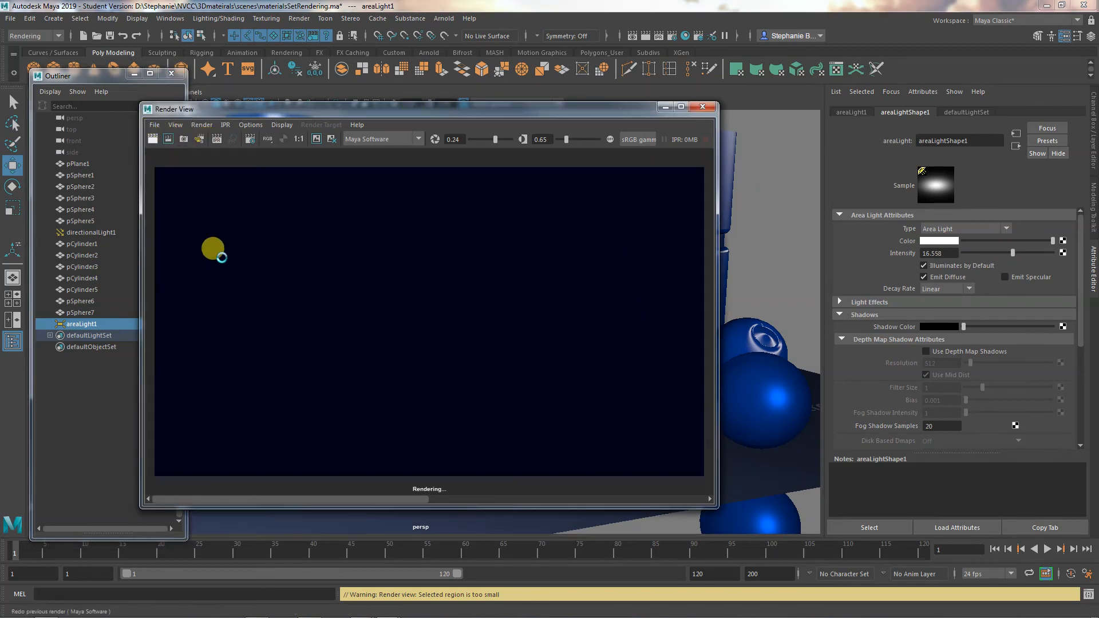